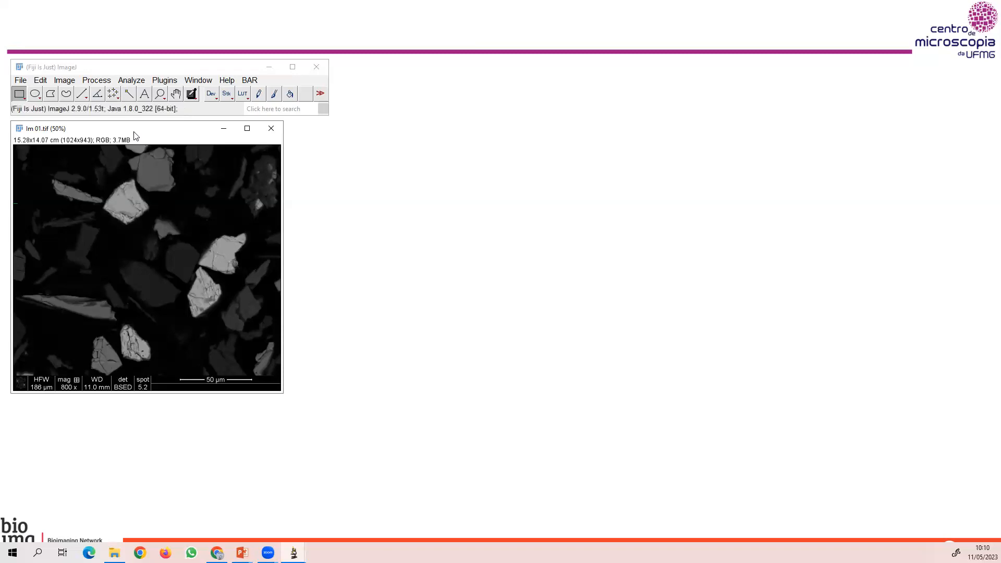
Start Trainable Weka Segmentation on the open image Im 01.tif.
left_click(165, 80)
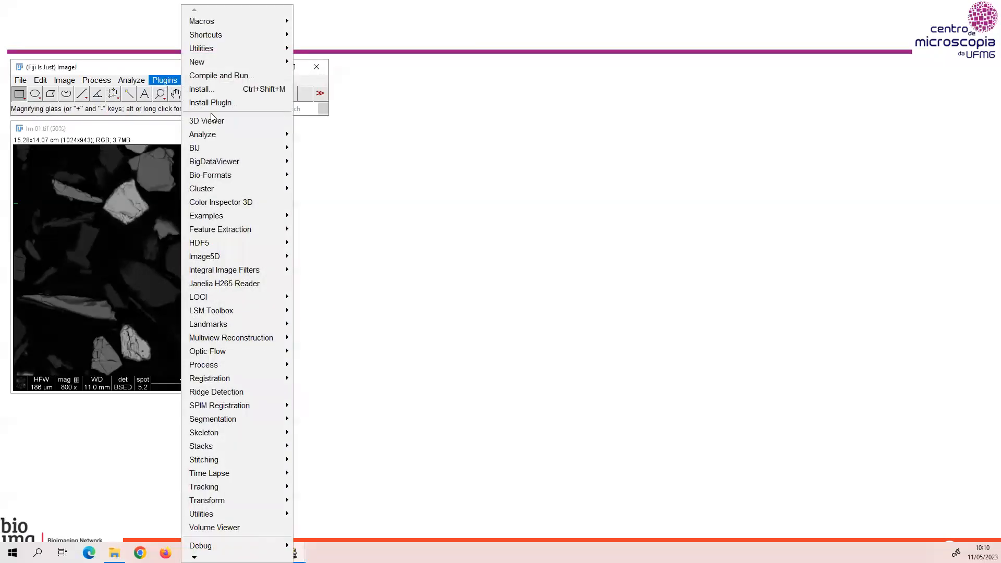
mouse_move(224, 425)
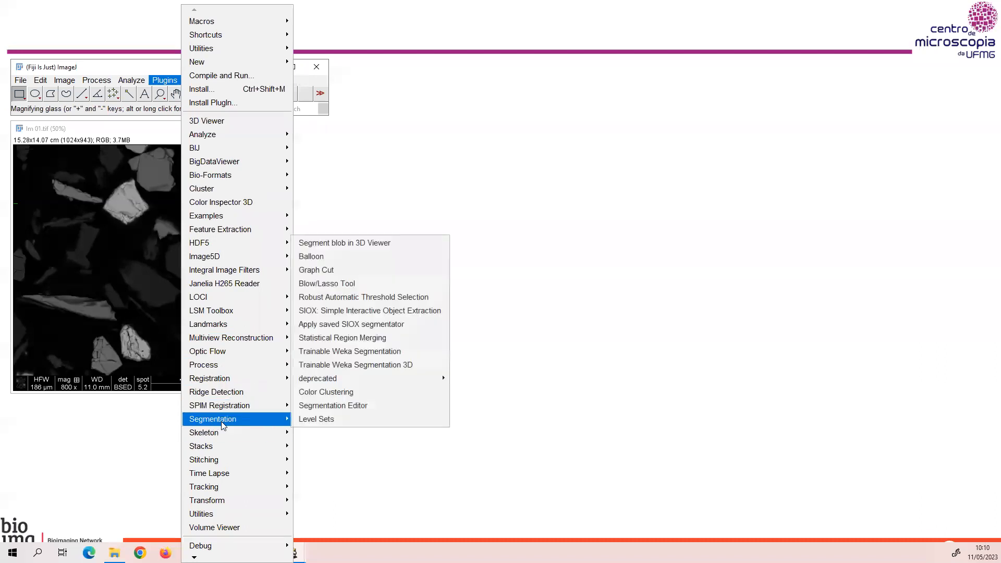
left_click(330, 357)
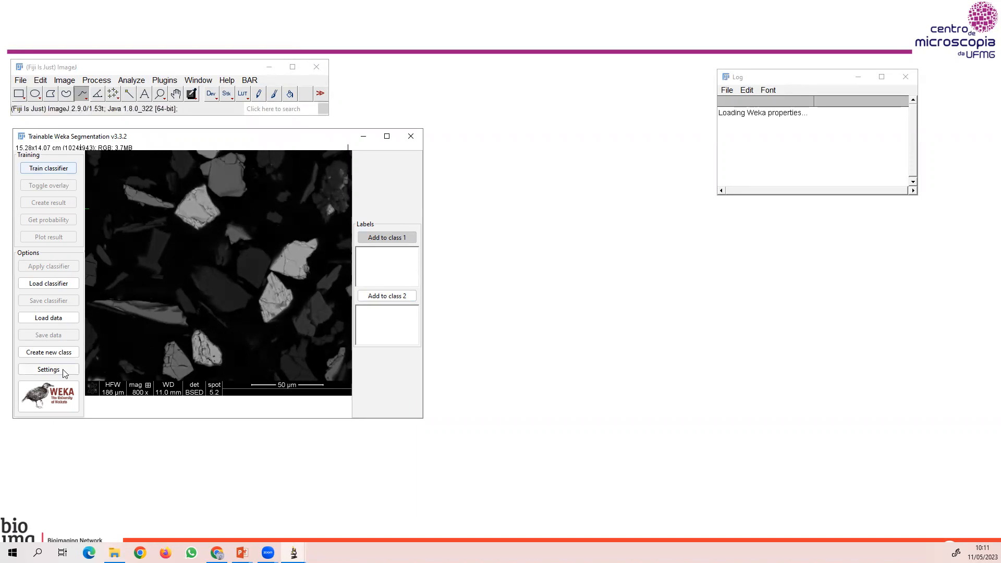
Rename the two segmentation classes as mineral1 and mineral 2 in the segmentation settings.
left_click(47, 371)
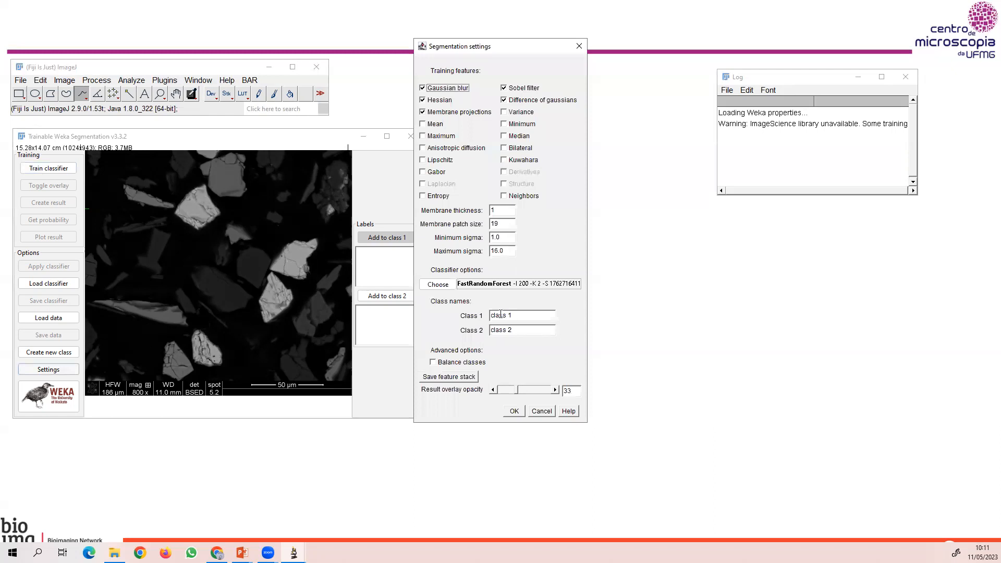
left_click_drag(491, 316, 524, 318)
type("mingra")
key("BackSpace")
key("BackSpace")
key("BackSpace")
key("BackSpace")
type("neral1")
key("Tab")
type("mineral 2")
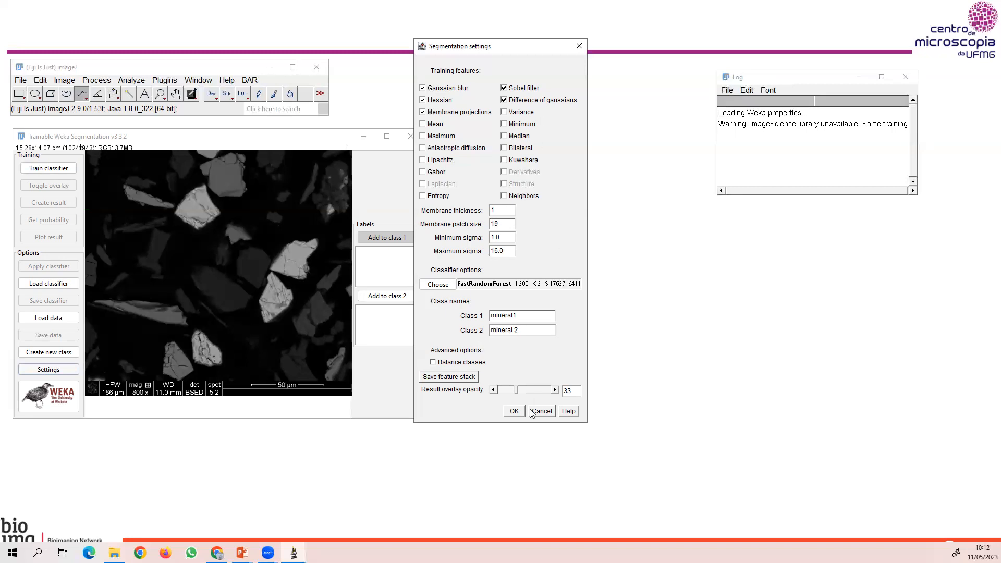
left_click(514, 411)
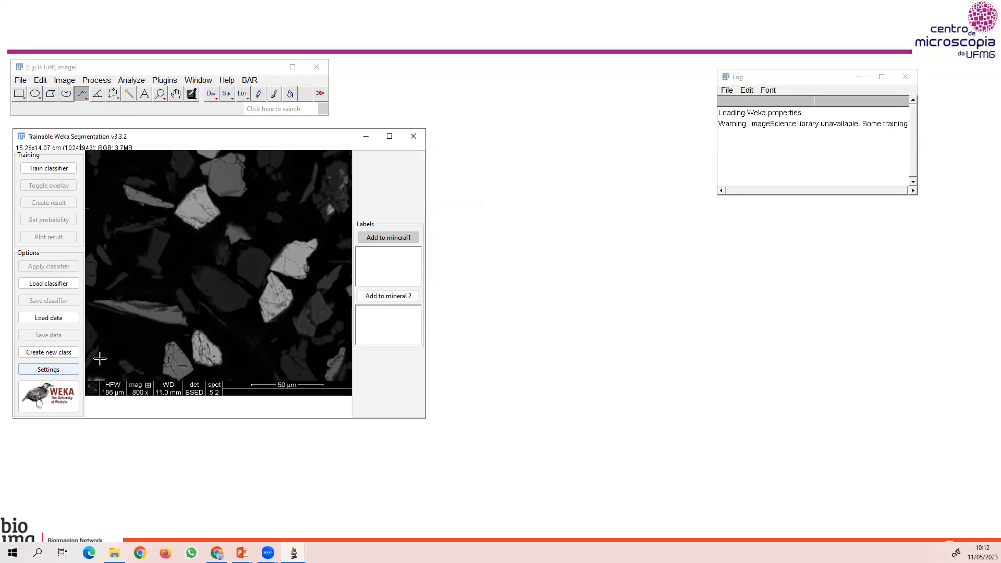
Create a third segmentation class named Fundo.
left_click(68, 356)
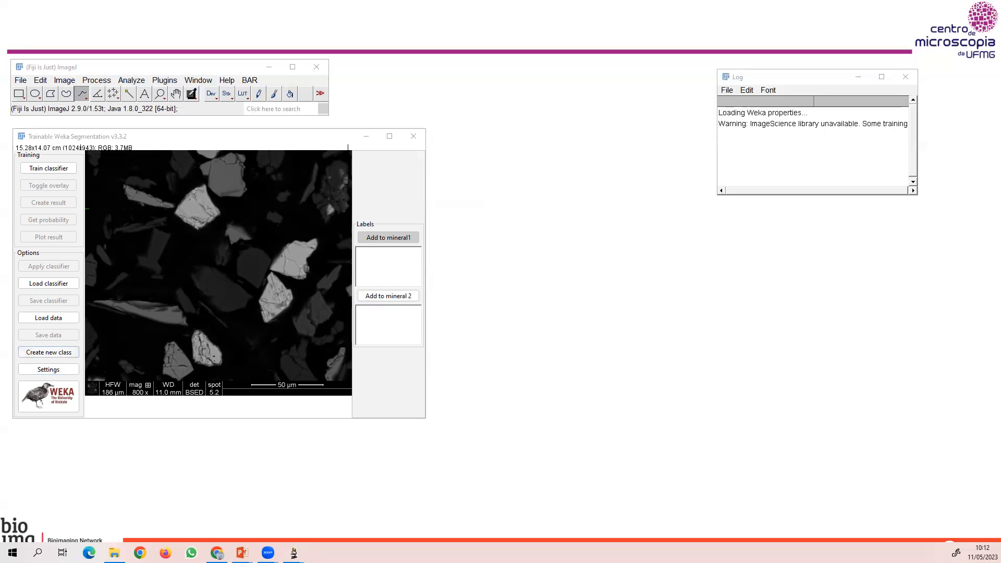
type("Fundo")
left_click(543, 201)
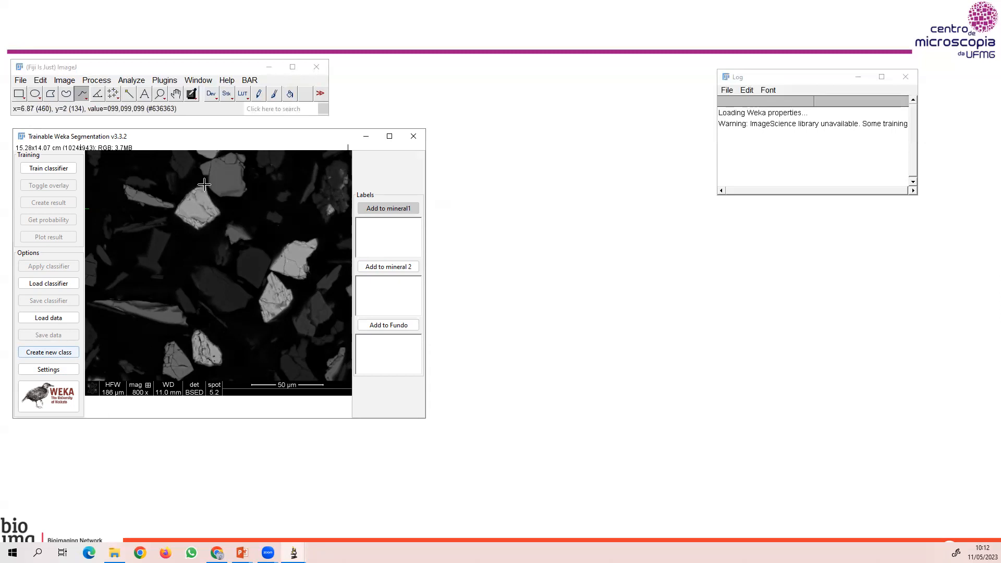
Outline the four brightest fractured grains freehand and add each trace to the mineral1 class.
mouse_move(204, 185)
left_mouse_down()
mouse_move(192, 191)
mouse_move(184, 221)
mouse_move(199, 227)
mouse_move(217, 212)
left_mouse_up()
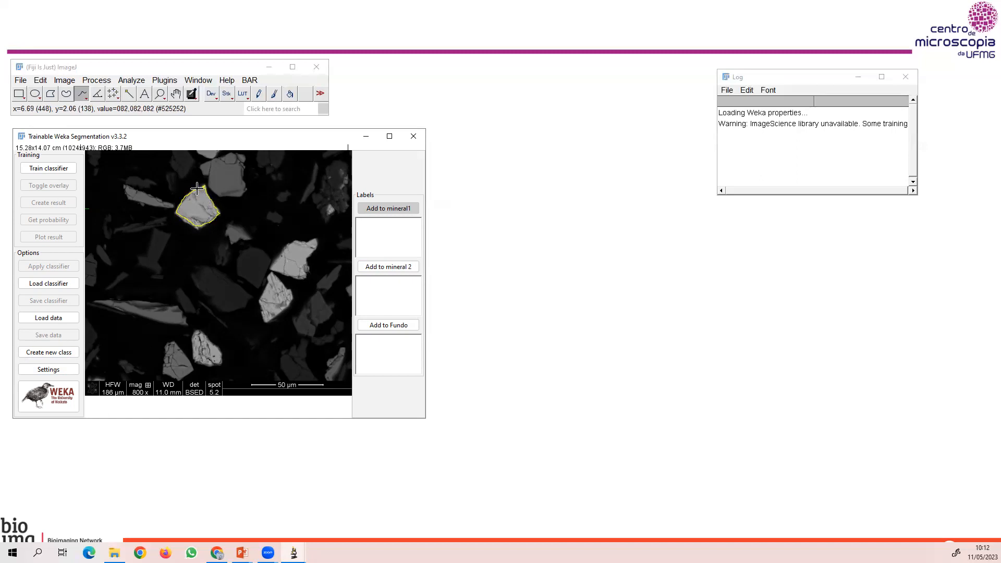
left_click(369, 209)
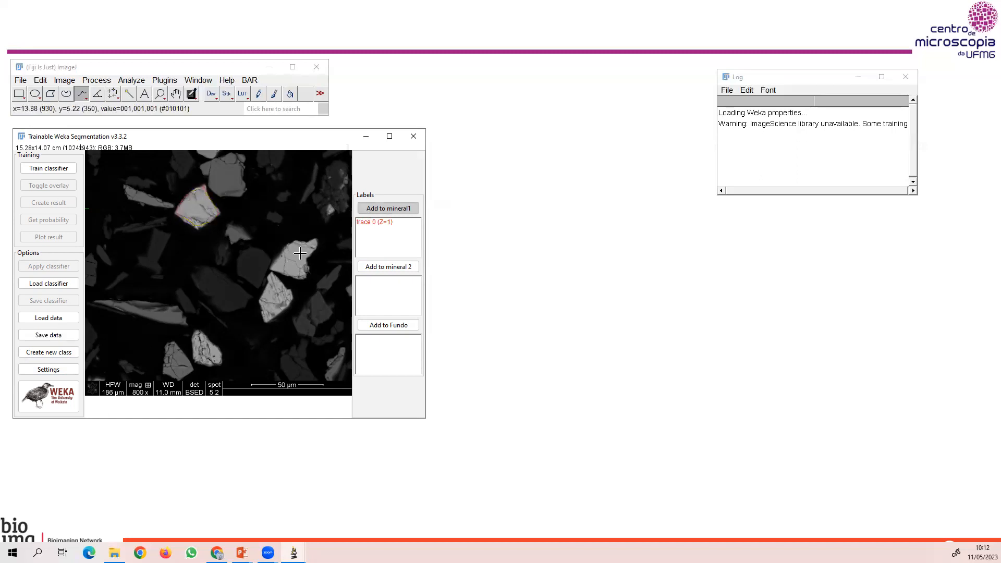
mouse_move(294, 243)
left_mouse_down()
mouse_move(272, 268)
mouse_move(303, 279)
mouse_move(315, 246)
mouse_move(290, 244)
mouse_move(266, 281)
mouse_move(268, 321)
mouse_move(291, 292)
mouse_move(275, 278)
left_mouse_up()
left_click(380, 209)
left_click(390, 209)
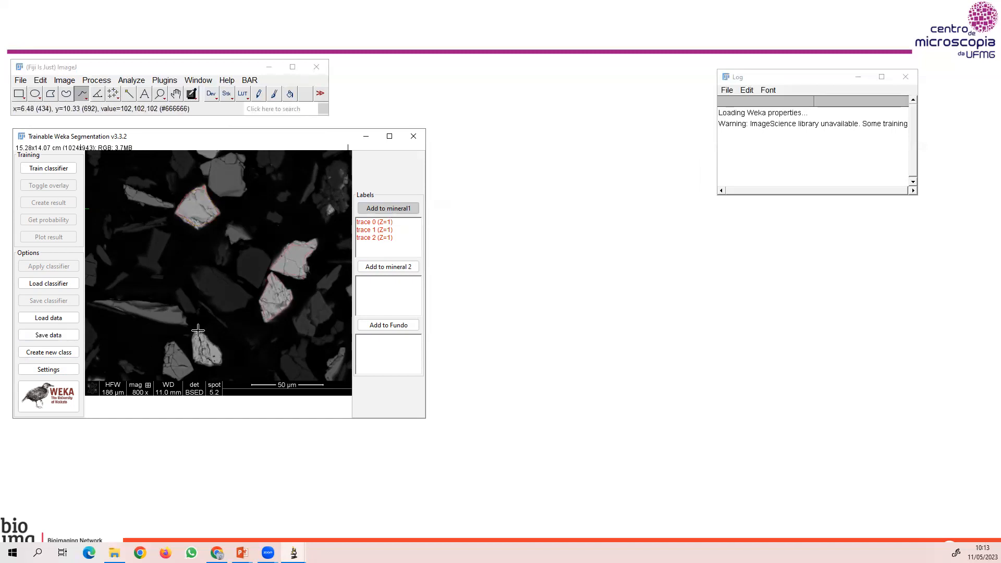
mouse_move(193, 333)
left_mouse_down()
mouse_move(193, 360)
mouse_move(219, 353)
mouse_move(198, 332)
left_mouse_up()
left_click(388, 210)
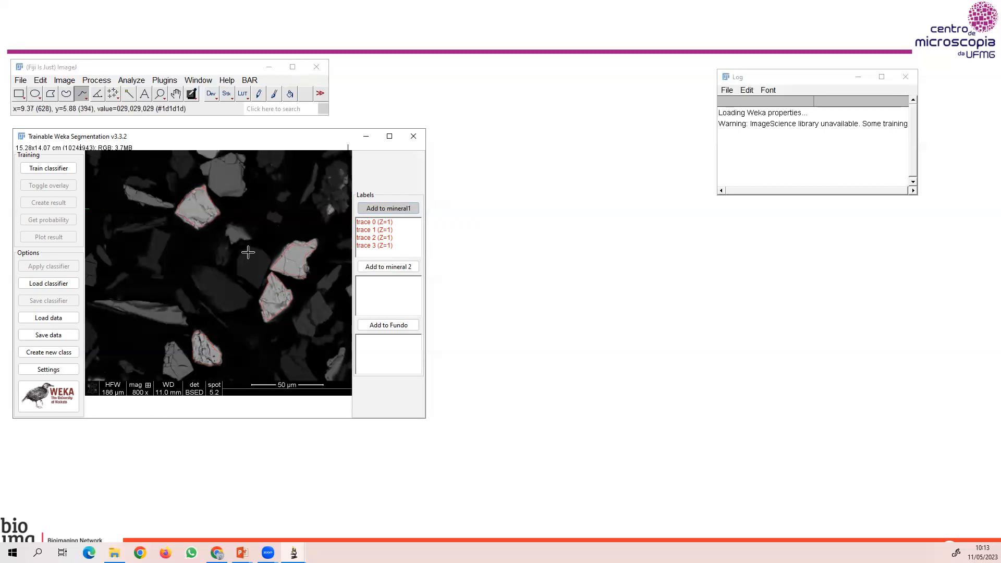
Outline four dark grey grains around the image freehand and add each trace to the mineral 2 class.
mouse_move(259, 253)
left_mouse_down()
mouse_move(239, 263)
mouse_move(257, 288)
mouse_move(259, 251)
left_mouse_up()
left_click(389, 267)
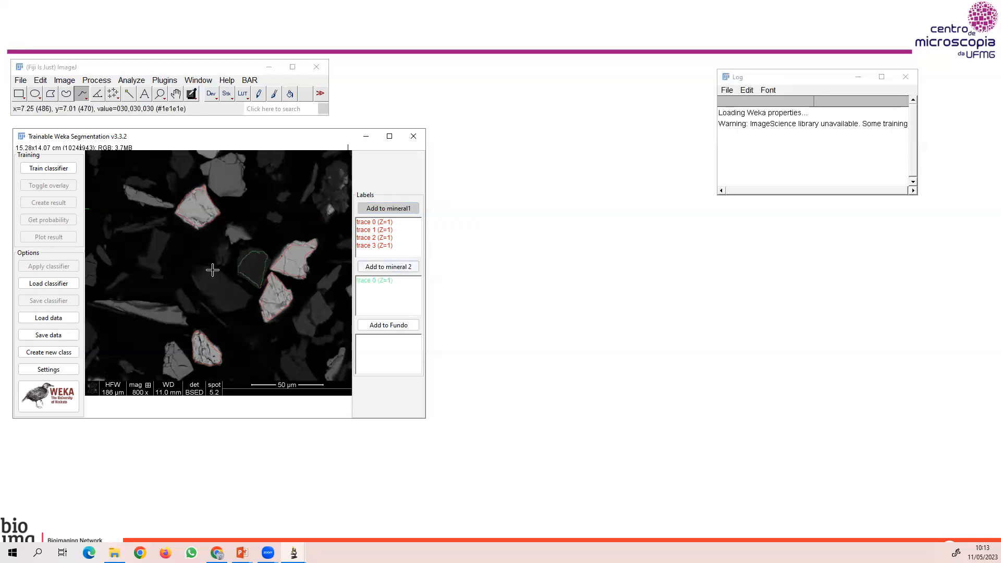
mouse_move(211, 268)
left_mouse_down()
mouse_move(252, 297)
mouse_move(246, 306)
mouse_move(210, 300)
mouse_move(192, 275)
mouse_move(199, 268)
left_mouse_up()
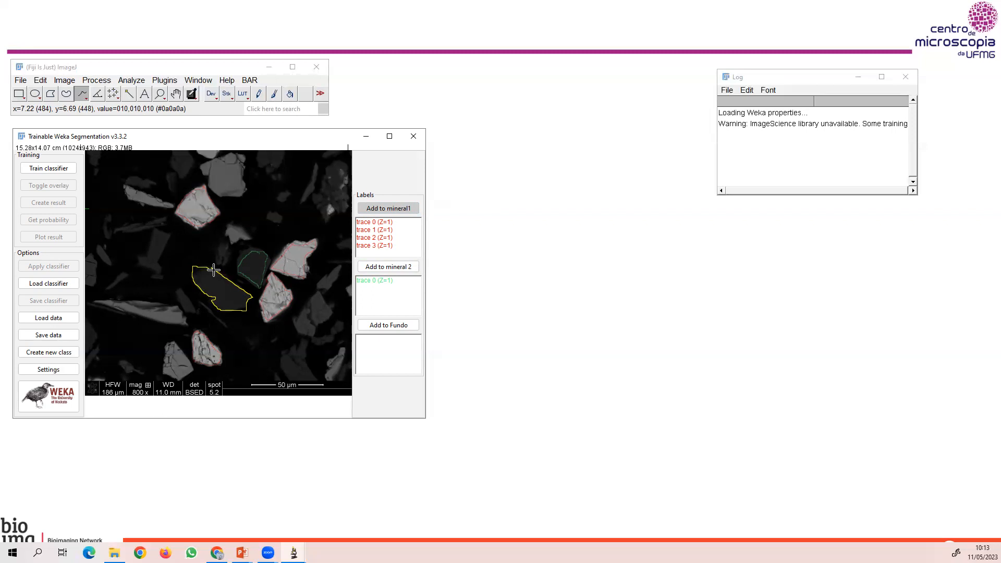
left_click(374, 268)
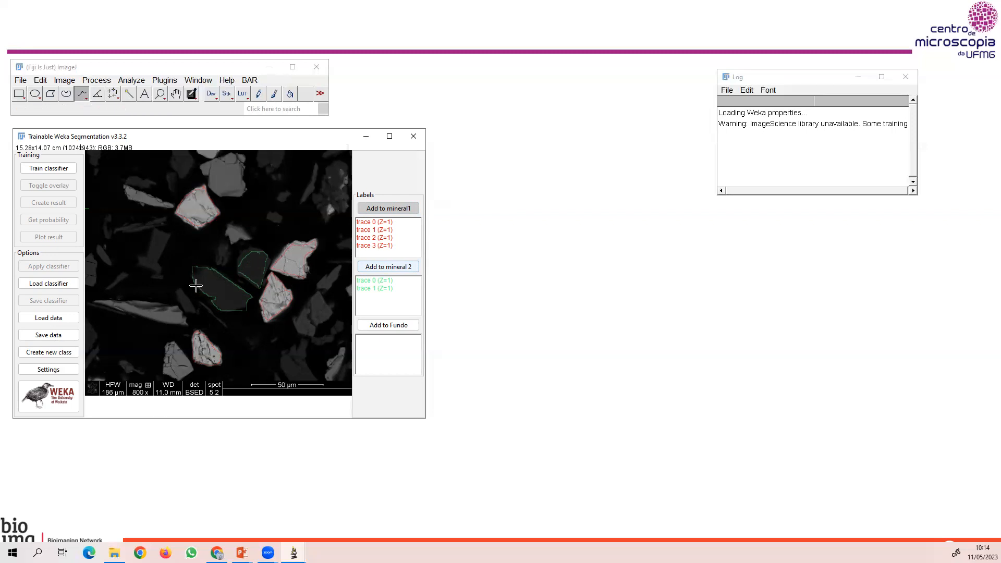
mouse_move(157, 229)
left_mouse_down()
mouse_move(148, 268)
mouse_move(163, 266)
mouse_move(169, 235)
mouse_move(155, 230)
left_mouse_up()
left_click(385, 267)
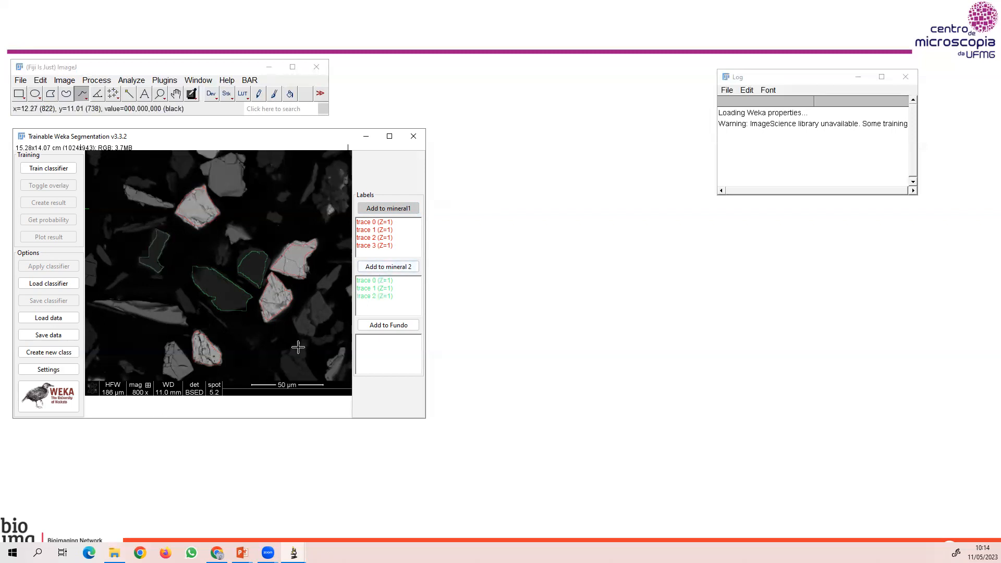
mouse_move(290, 350)
left_mouse_down()
mouse_move(284, 370)
mouse_move(313, 380)
mouse_move(304, 355)
left_mouse_up()
left_click(391, 268)
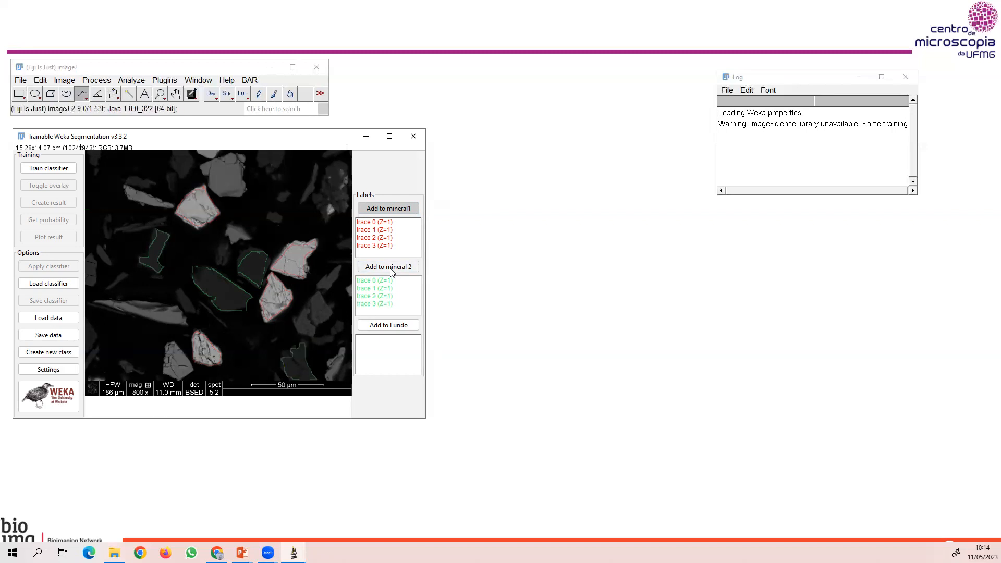
Outline five black background areas between the grains and add each trace to the Fundo class.
mouse_move(170, 335)
left_mouse_down()
mouse_move(163, 373)
mouse_move(149, 373)
mouse_move(104, 340)
mouse_move(99, 312)
mouse_move(169, 334)
left_mouse_up()
left_click(388, 325)
mouse_move(249, 326)
left_mouse_down()
mouse_move(234, 365)
mouse_move(264, 346)
mouse_move(250, 329)
left_mouse_up()
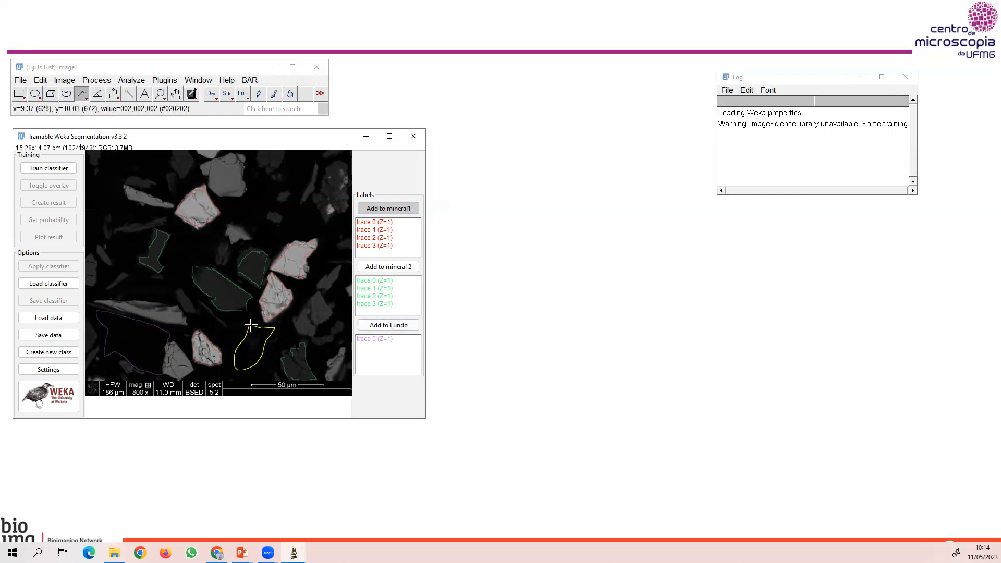
left_click(379, 330)
mouse_move(303, 216)
left_mouse_down()
mouse_move(292, 226)
mouse_move(329, 238)
mouse_move(312, 214)
mouse_move(300, 219)
left_mouse_up()
left_click(386, 327)
mouse_move(151, 160)
left_mouse_down()
mouse_move(133, 176)
mouse_move(159, 161)
mouse_move(151, 160)
left_mouse_up()
left_click(401, 325)
mouse_move(169, 287)
left_mouse_down()
mouse_move(130, 264)
mouse_move(106, 288)
mouse_move(131, 301)
mouse_move(167, 295)
left_mouse_up()
left_click(379, 326)
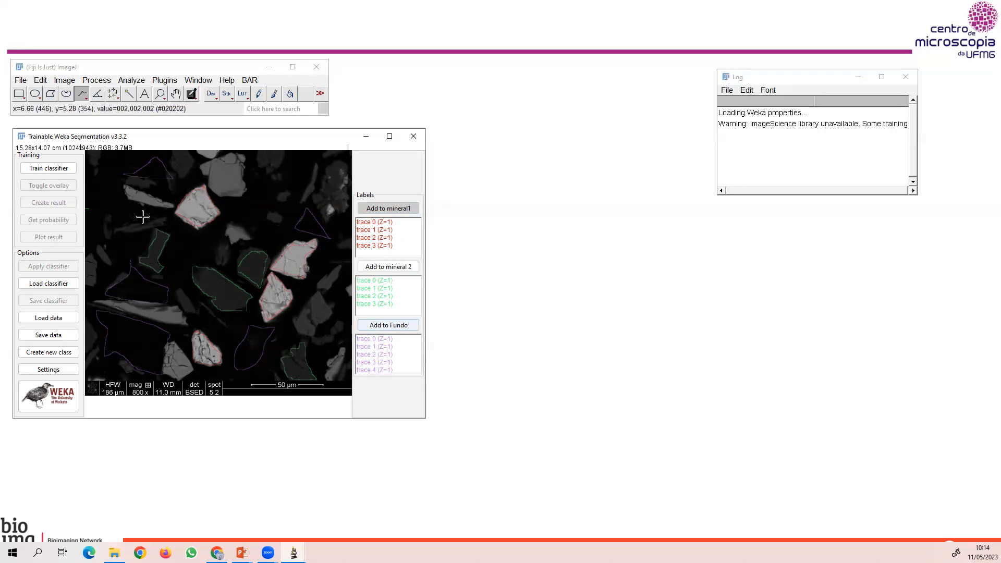
Train the classifier on the labelled traces and move the Log window closer to the segmentation window.
left_click(55, 170)
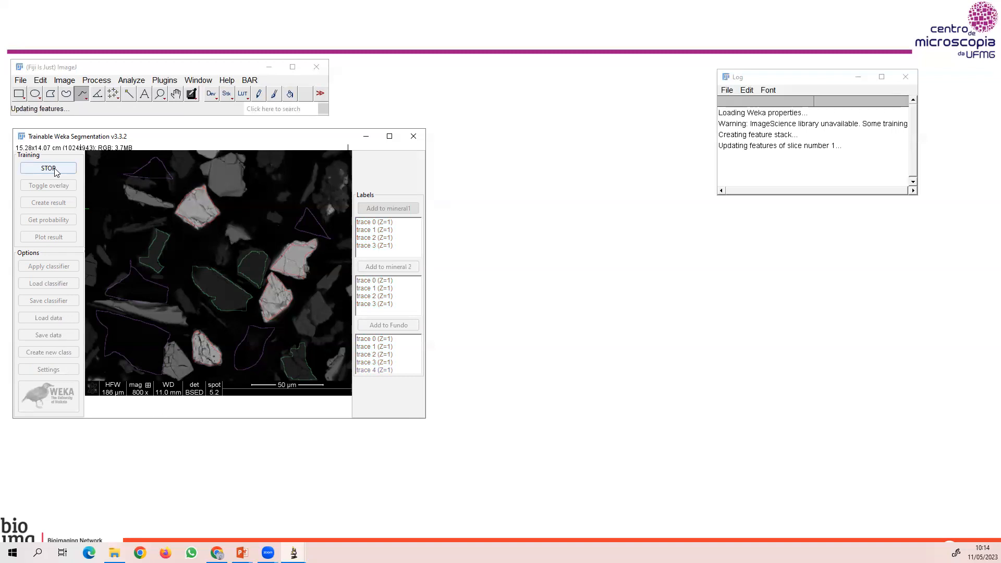
left_click_drag(789, 81, 529, 78)
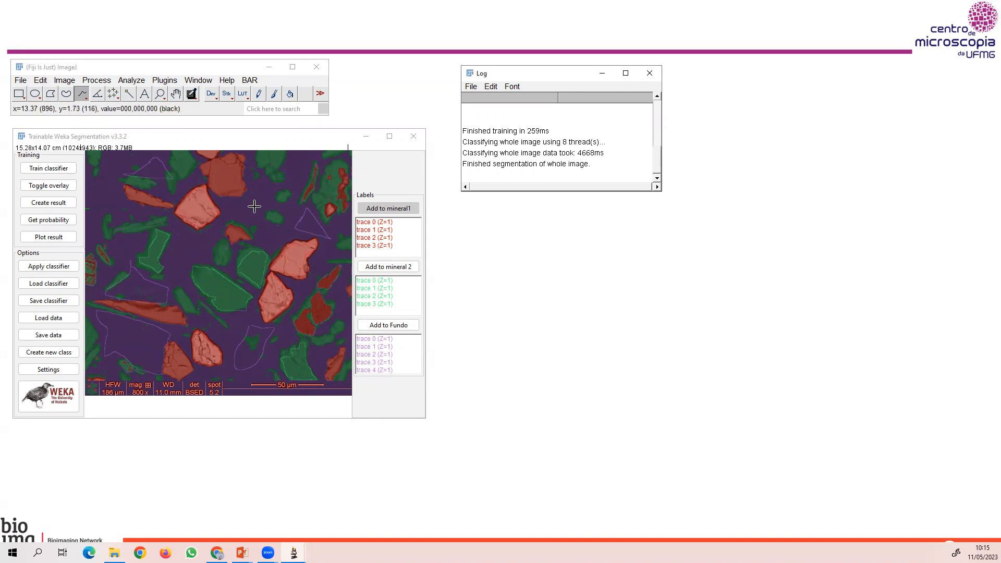
Toggle the classification overlay on and off to compare the segmented classes with the original grains.
left_click(46, 185)
left_click(47, 185)
left_click(46, 187)
left_click(47, 187)
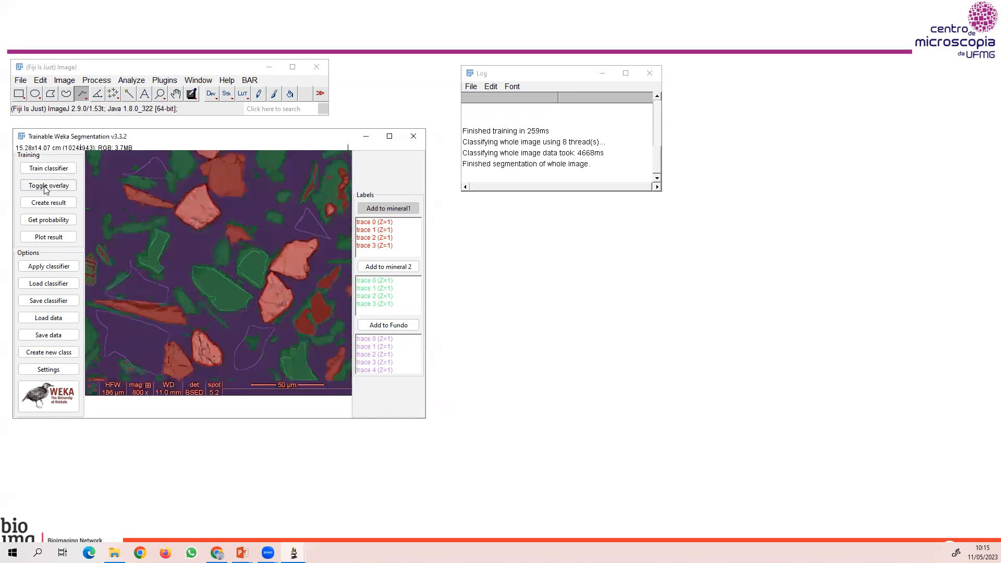
left_click(46, 187)
left_click(46, 188)
left_click(47, 187)
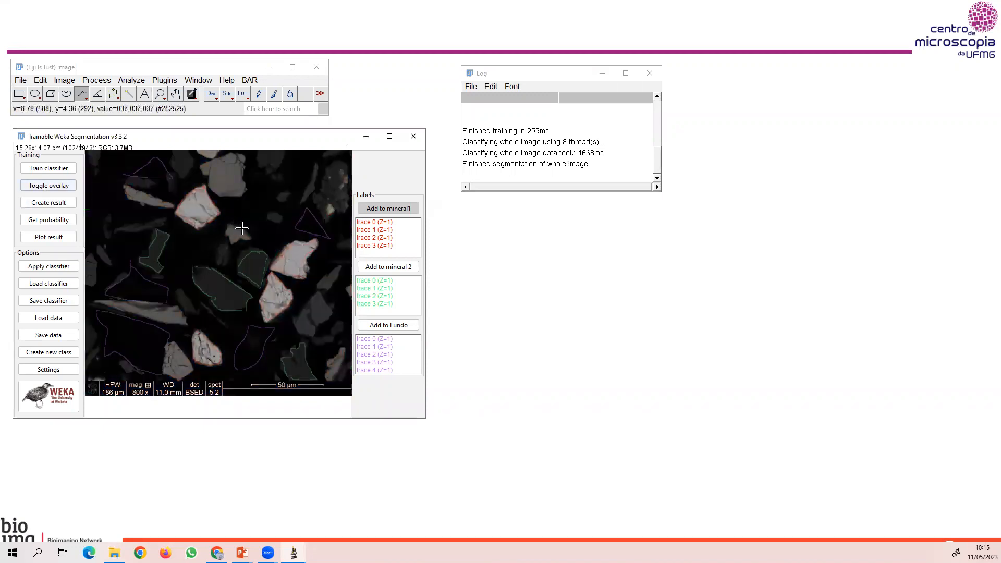
left_click(49, 186)
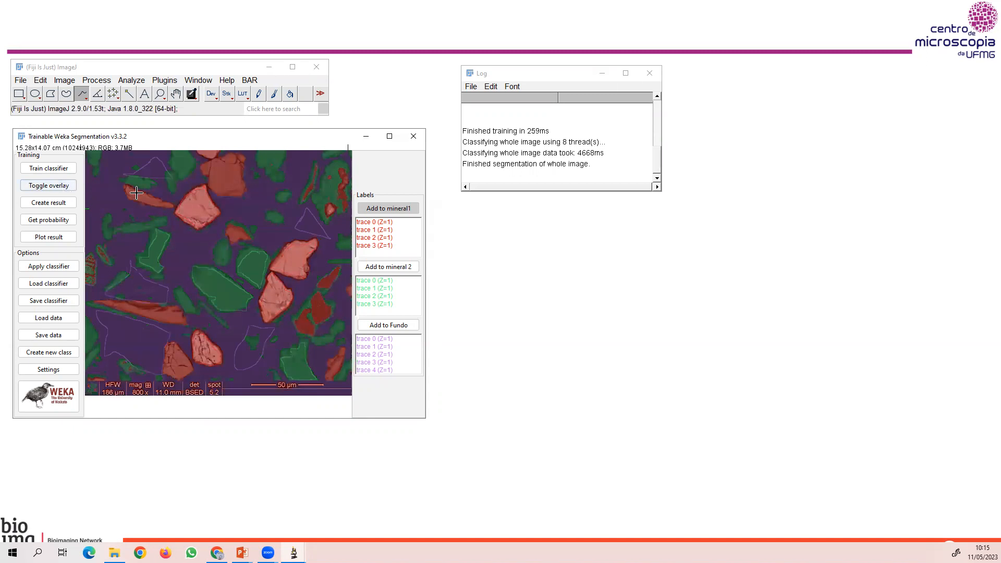
left_click(49, 186)
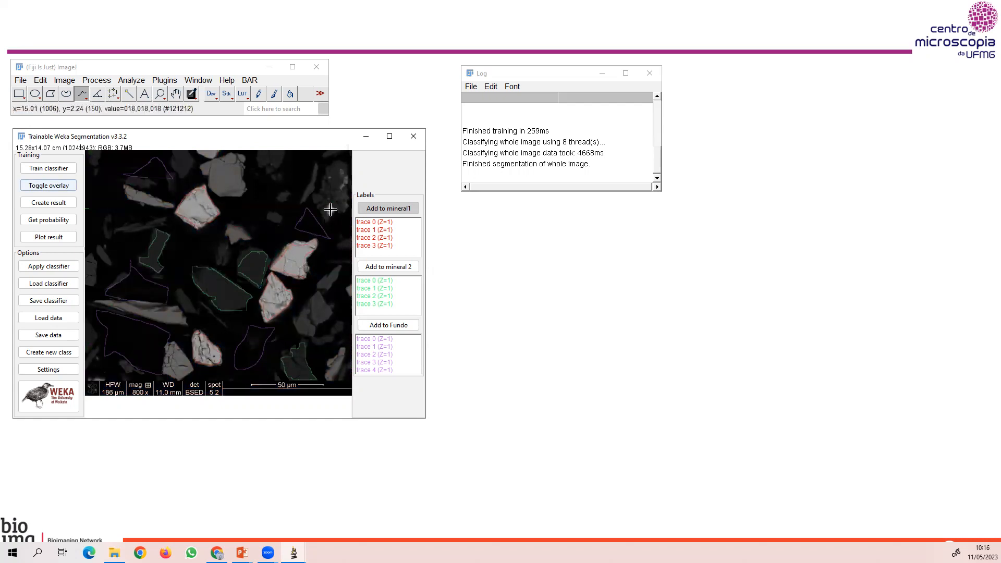
left_click(49, 185)
left_click(48, 186)
left_click(52, 186)
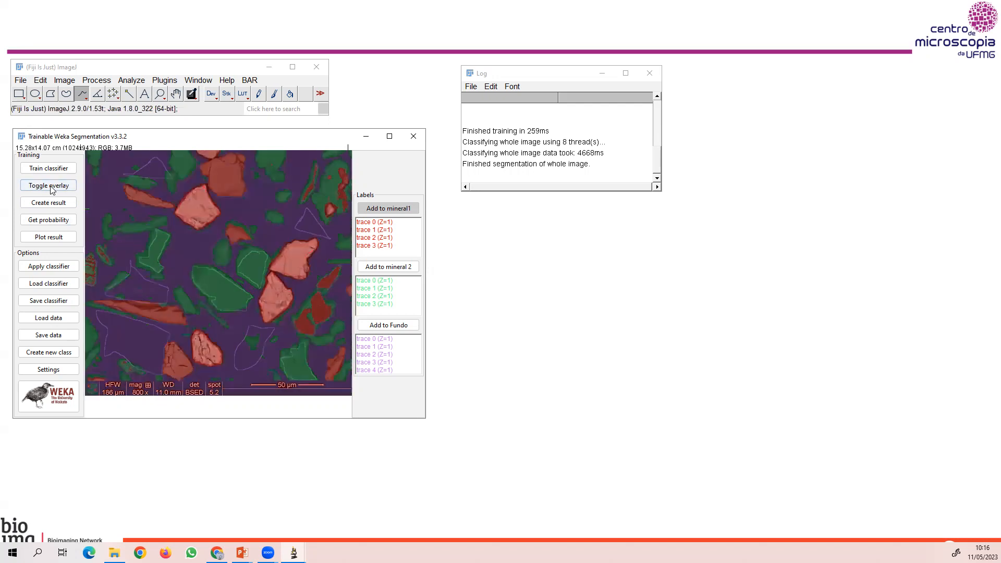
left_click(50, 187)
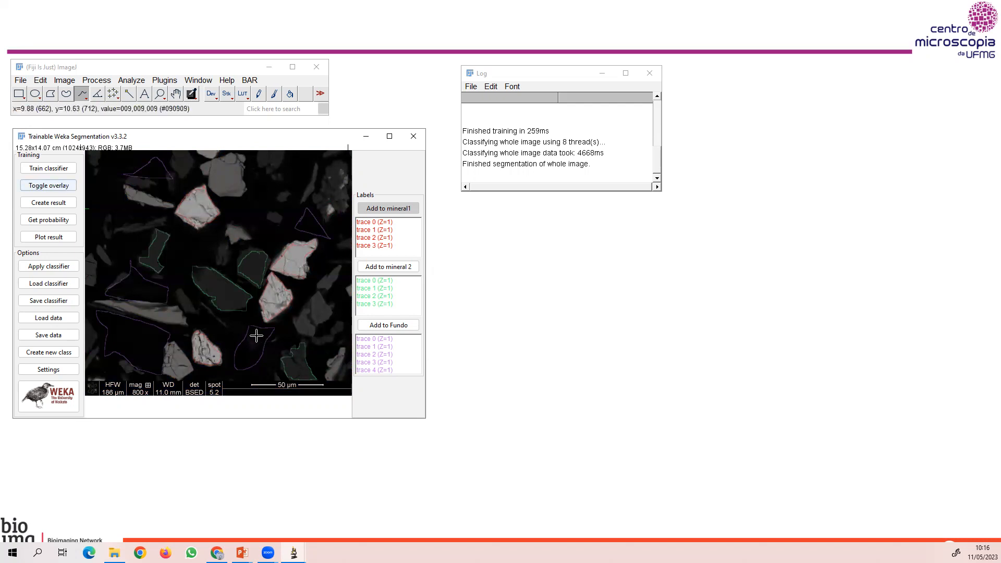
left_click(58, 191)
left_click(58, 191)
left_click(58, 191)
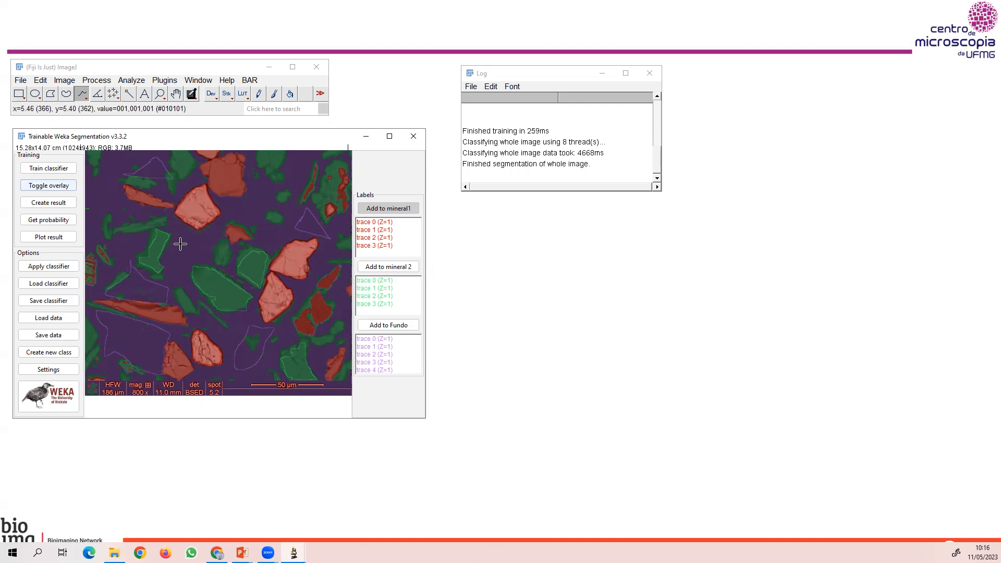
Create the classified result image and save the trained classifier as classifier_aulaV in the weka folder.
left_click(61, 205)
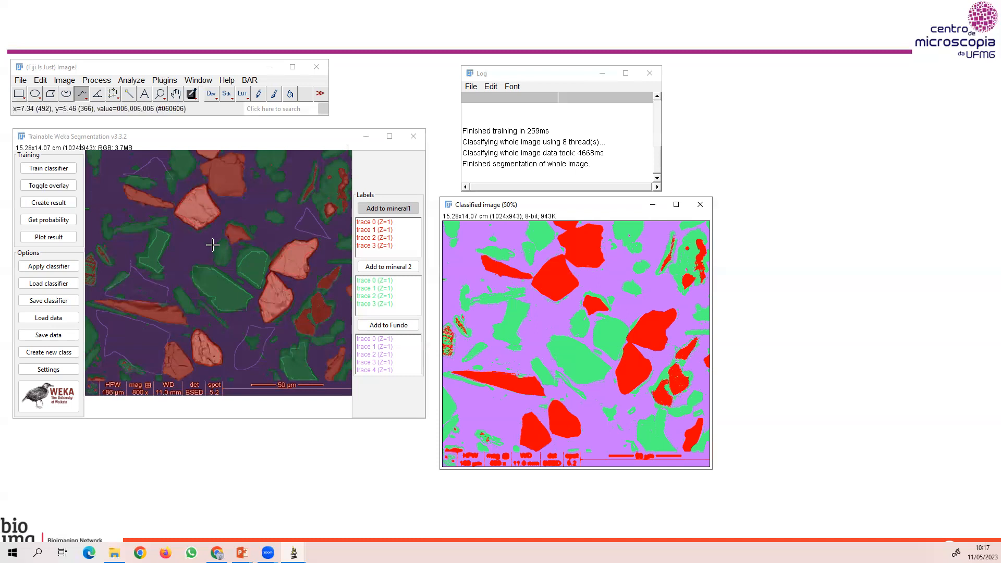
left_click(71, 304)
left_click_drag(478, 69, 423, 82)
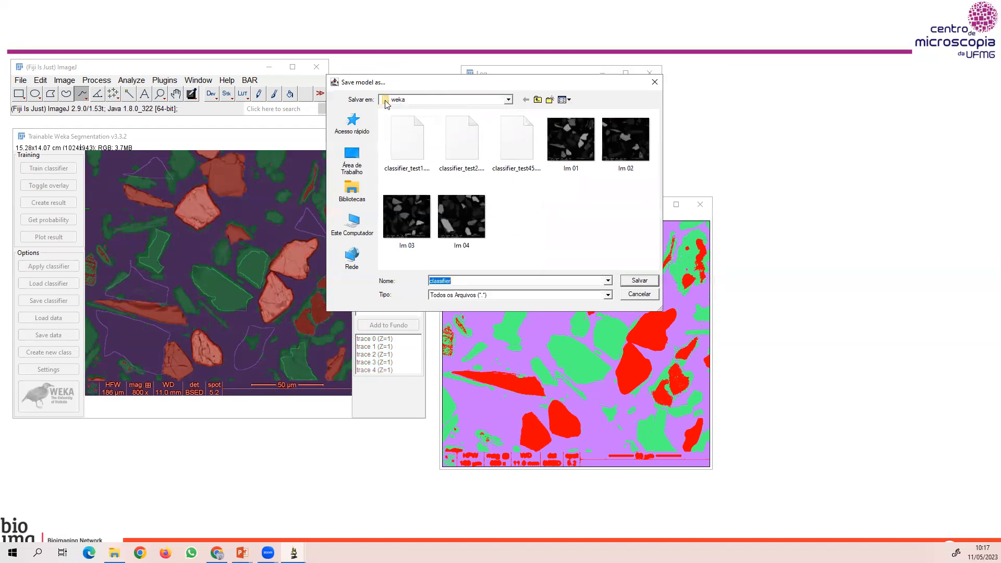
left_click(465, 281)
type("_aulaV")
left_click(649, 282)
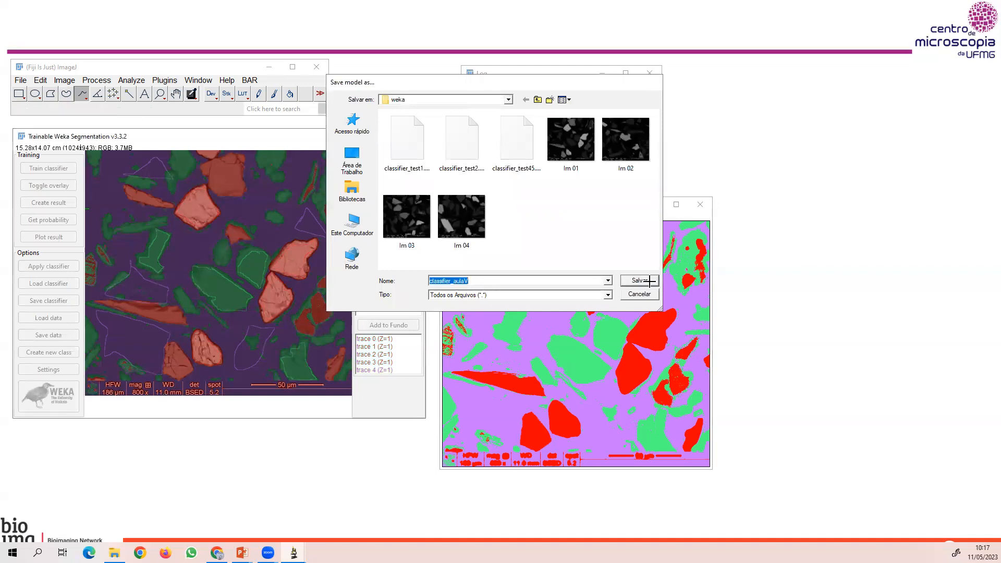
Close the classified image, the Trainable Weka Segmentation window and the Log window.
left_click(700, 204)
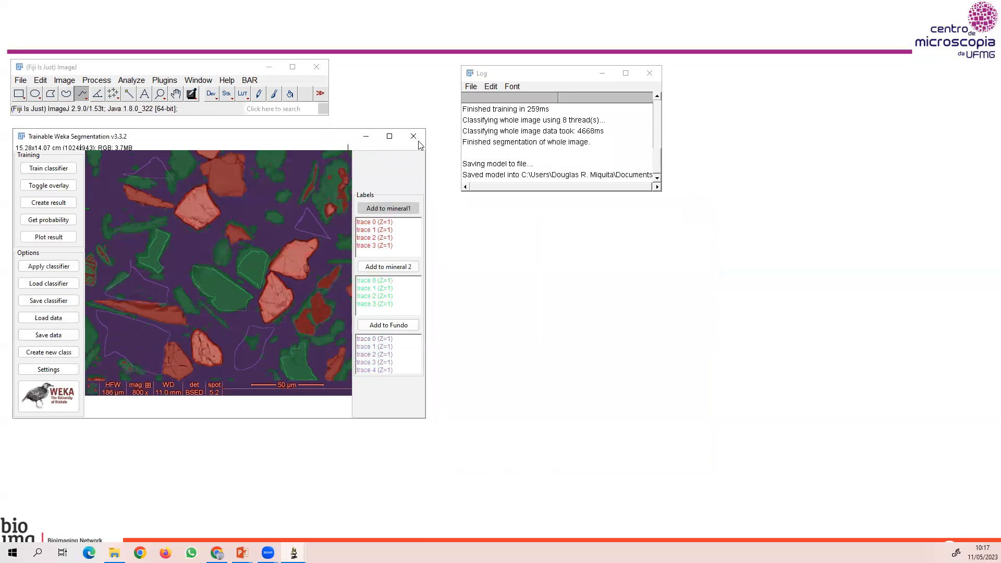
left_click(414, 136)
left_click(650, 74)
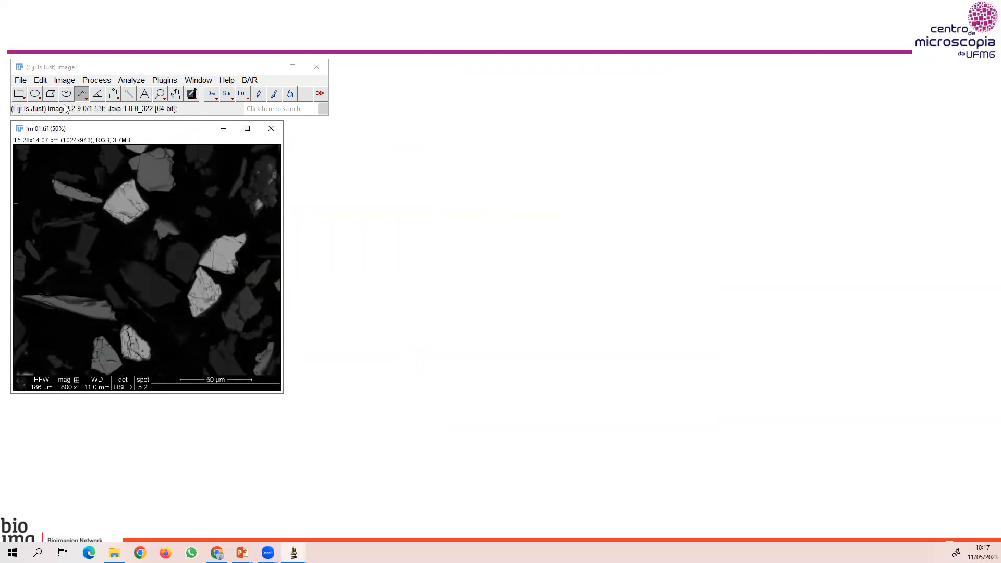
Open the image Im 04 from the weka folder, reduce it to 50% zoom and place it beside Im 01.
left_click(20, 80)
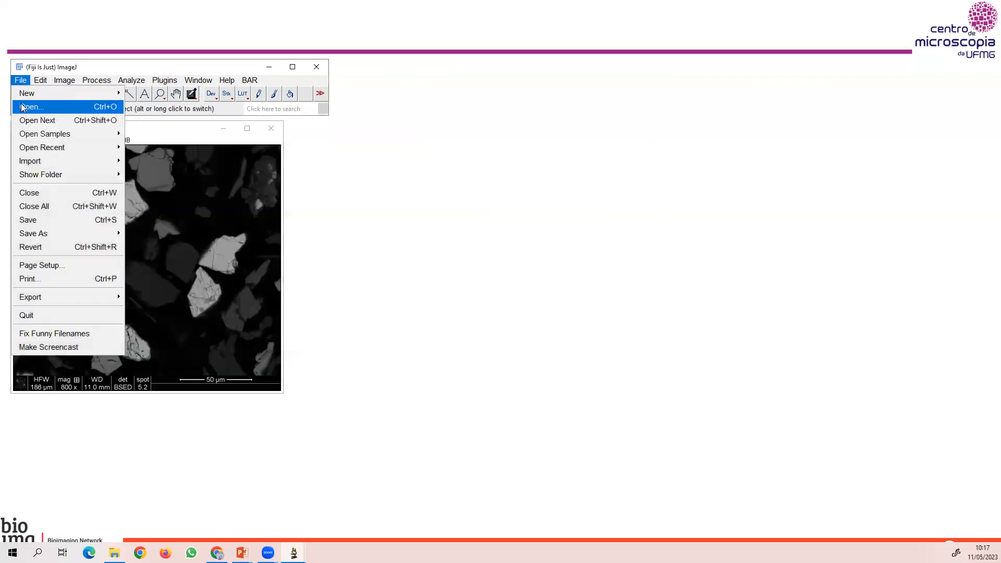
left_click(22, 107)
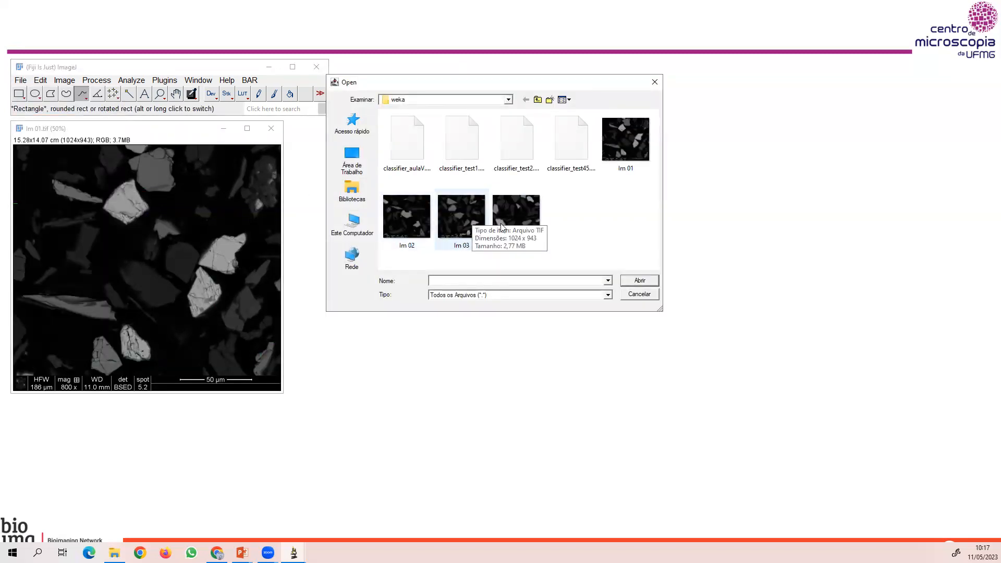
left_click(515, 211)
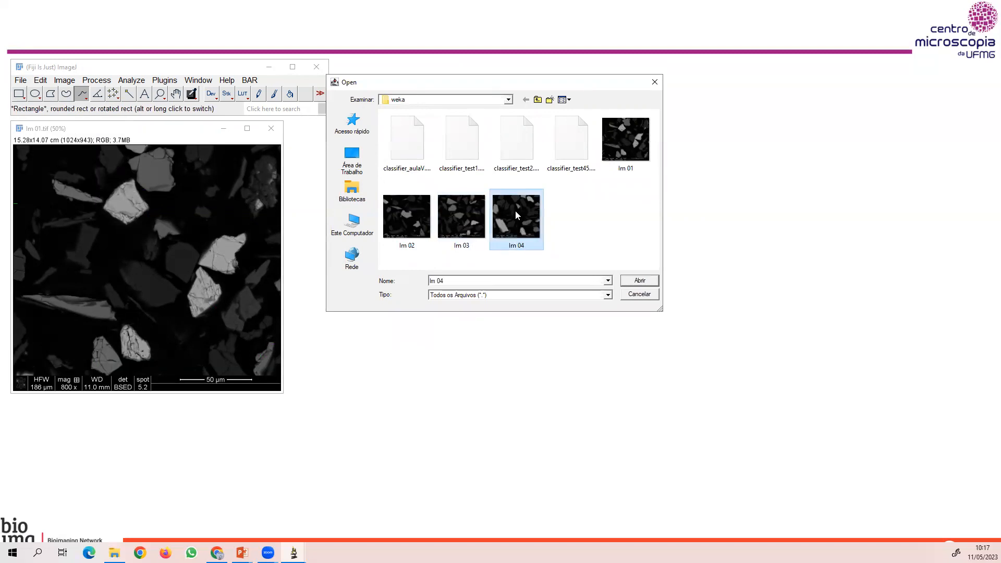
left_click(638, 283)
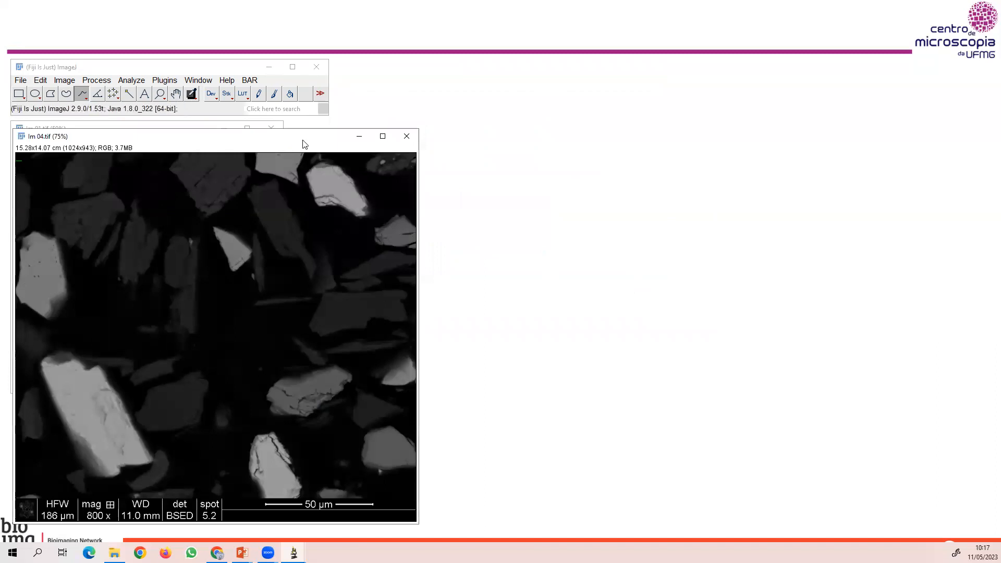
key("minus")
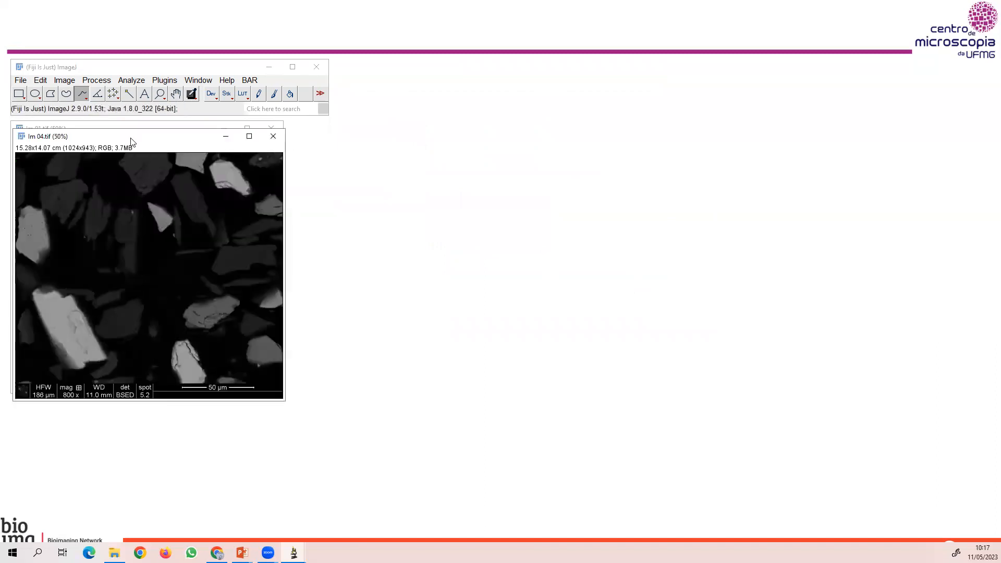
left_click_drag(144, 142, 427, 136)
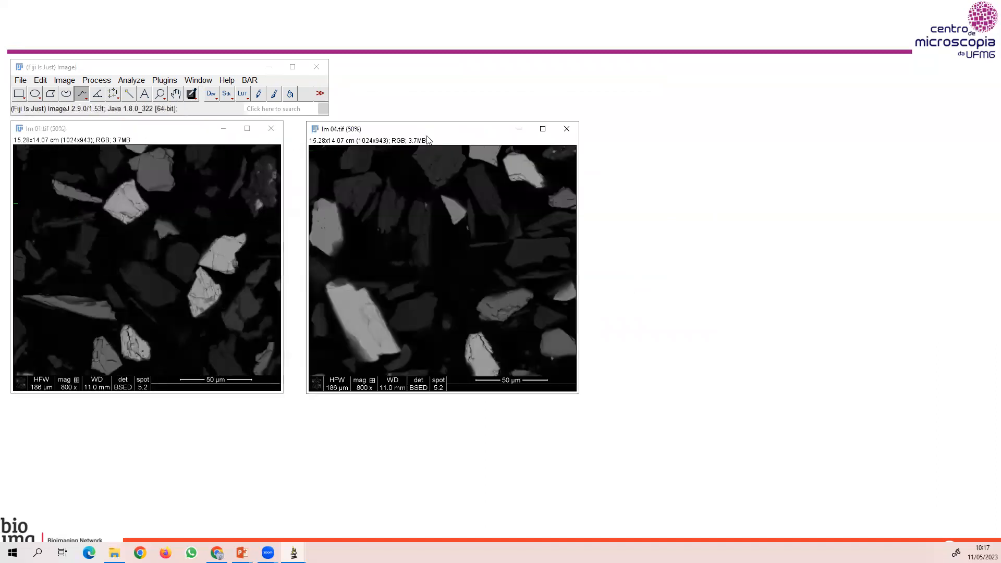
Close the Im 01 image and start Trainable Weka Segmentation on Im 04.
left_click(271, 129)
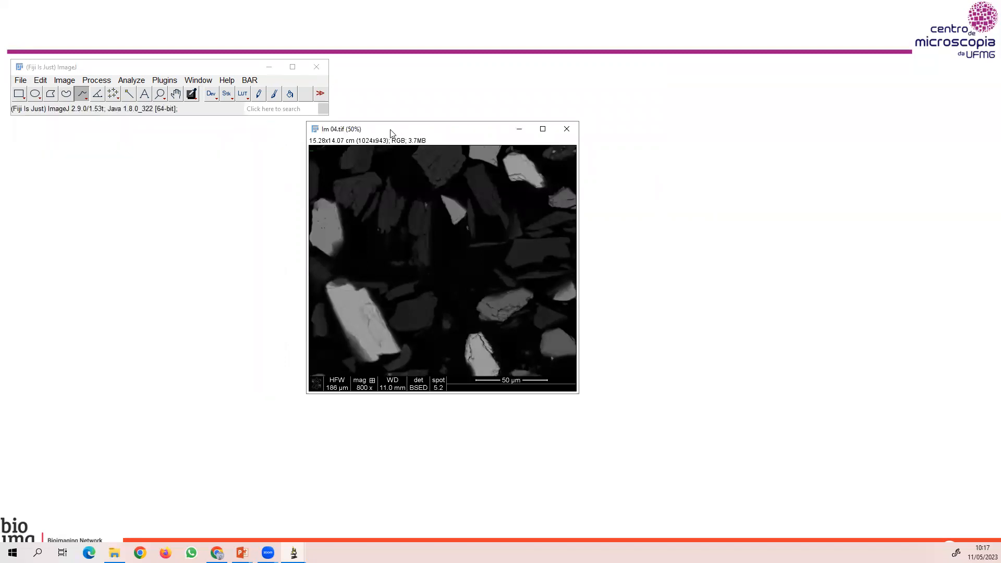
left_click_drag(391, 133, 102, 133)
left_click(164, 80)
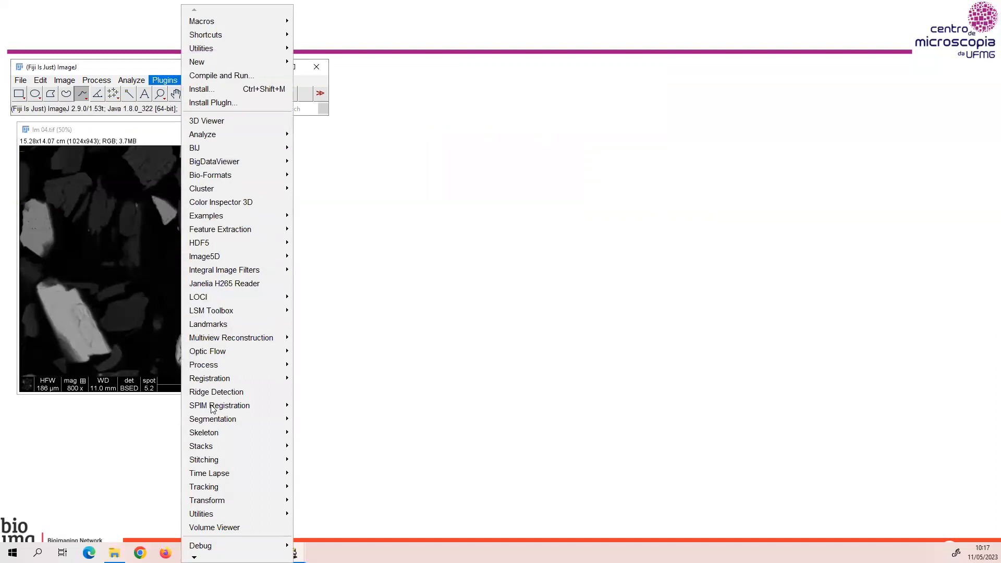
mouse_move(215, 420)
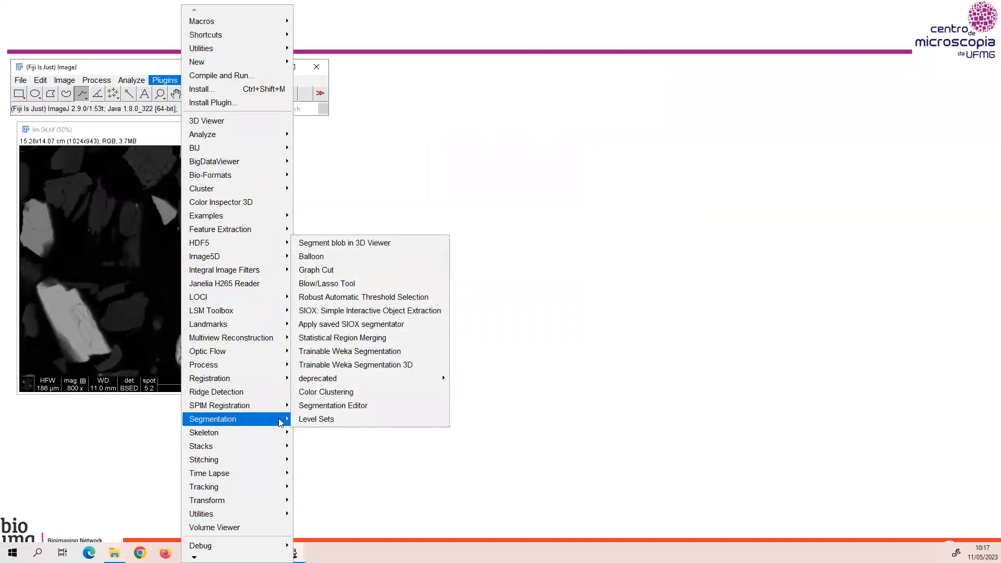
left_click(337, 351)
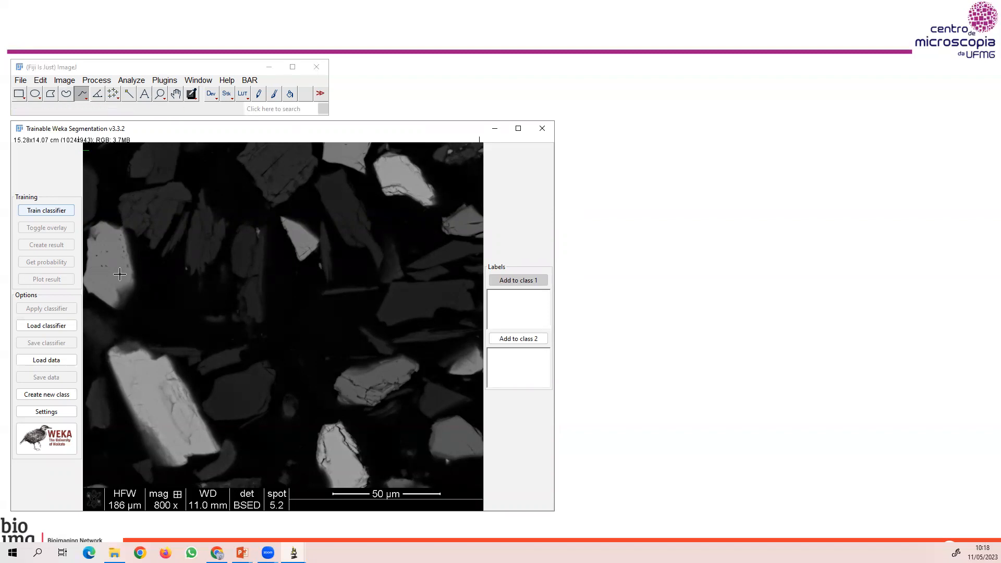
Load the saved classifier_aulaV model from the weka folder and move the Log window clear of the segmentation window.
left_click(46, 326)
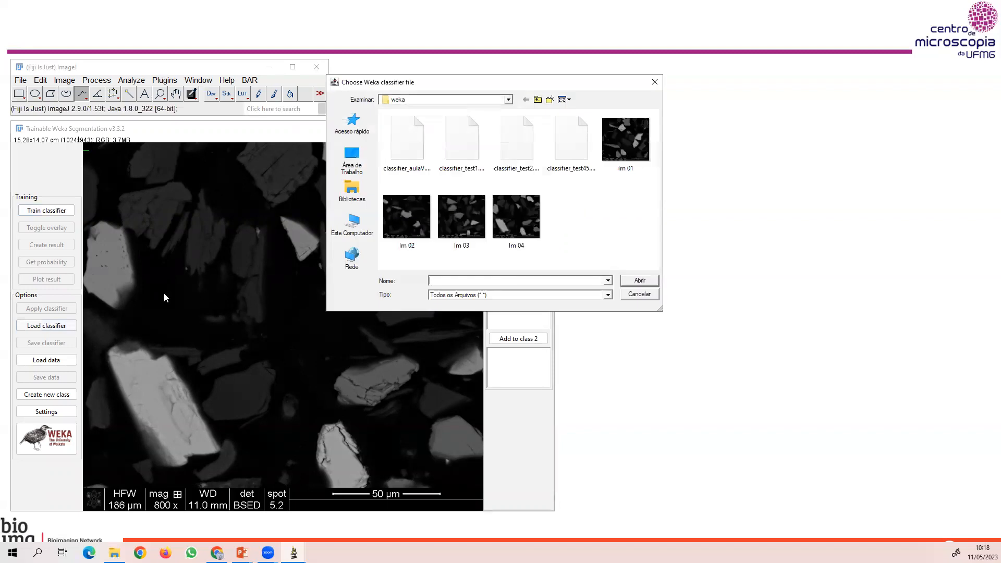
left_click(415, 173)
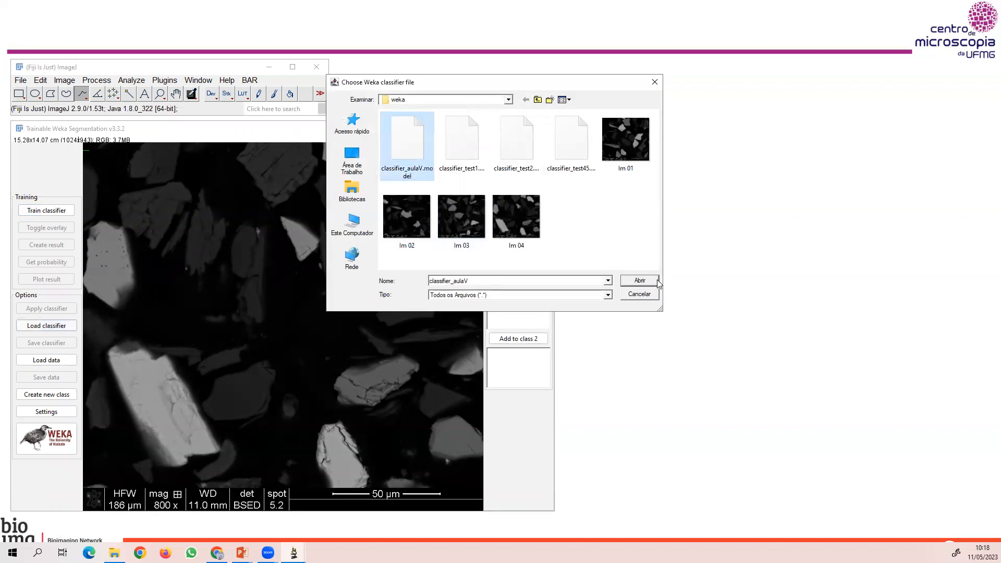
left_click(654, 280)
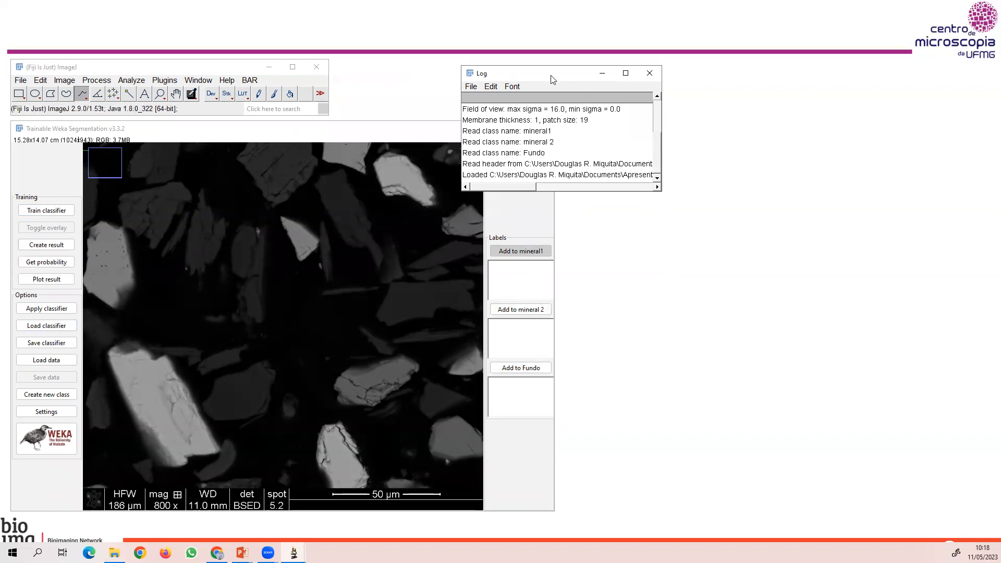
left_click_drag(558, 77, 668, 81)
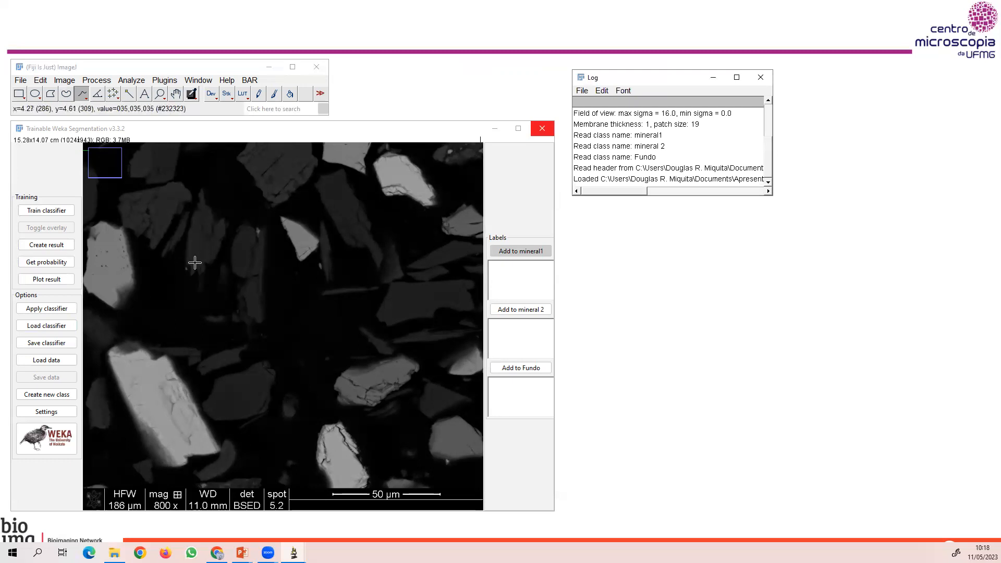
Create the classified result of Im 04 with the loaded classifier and place it beside the original for comparison.
left_click(67, 249)
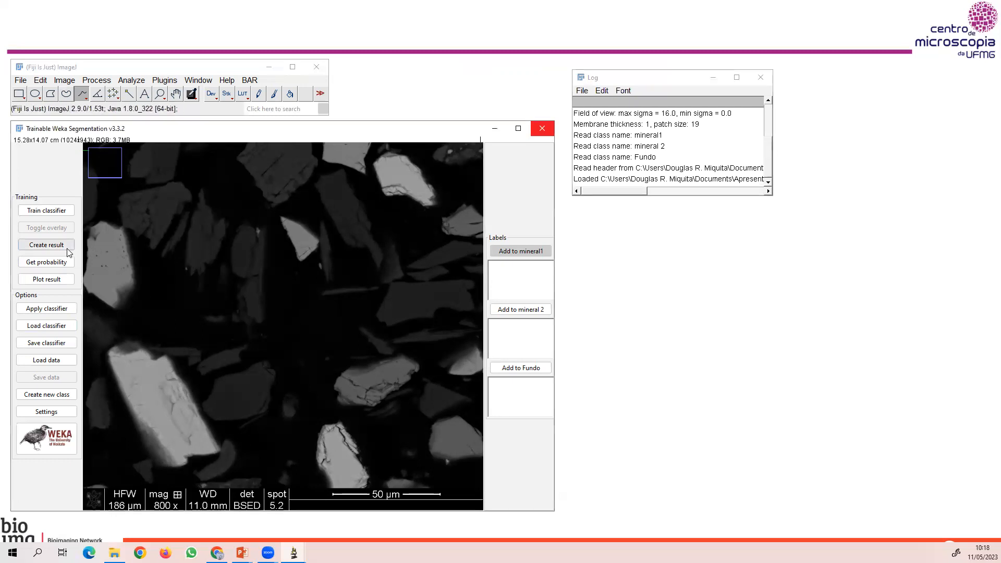
left_click(67, 247)
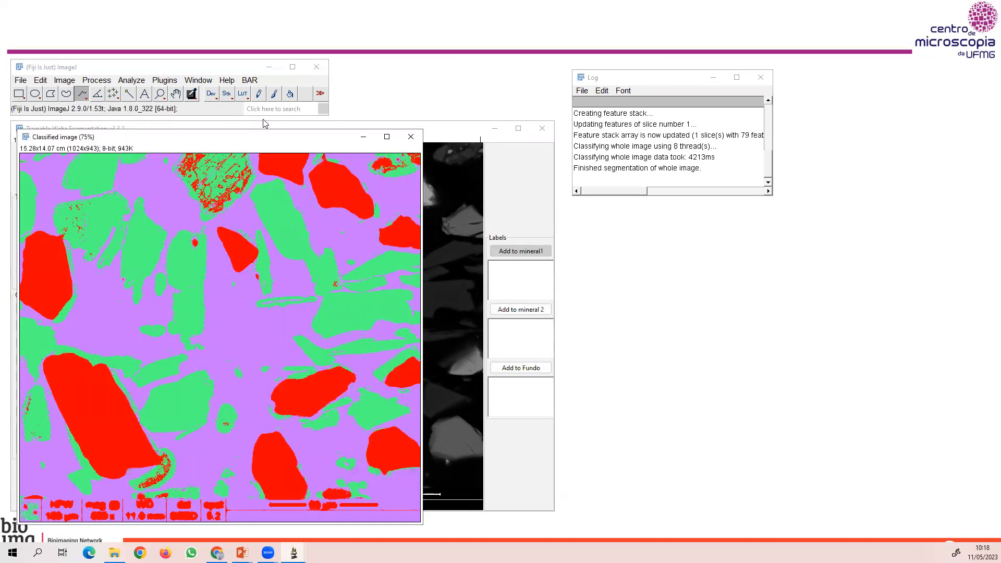
left_click_drag(267, 137, 724, 135)
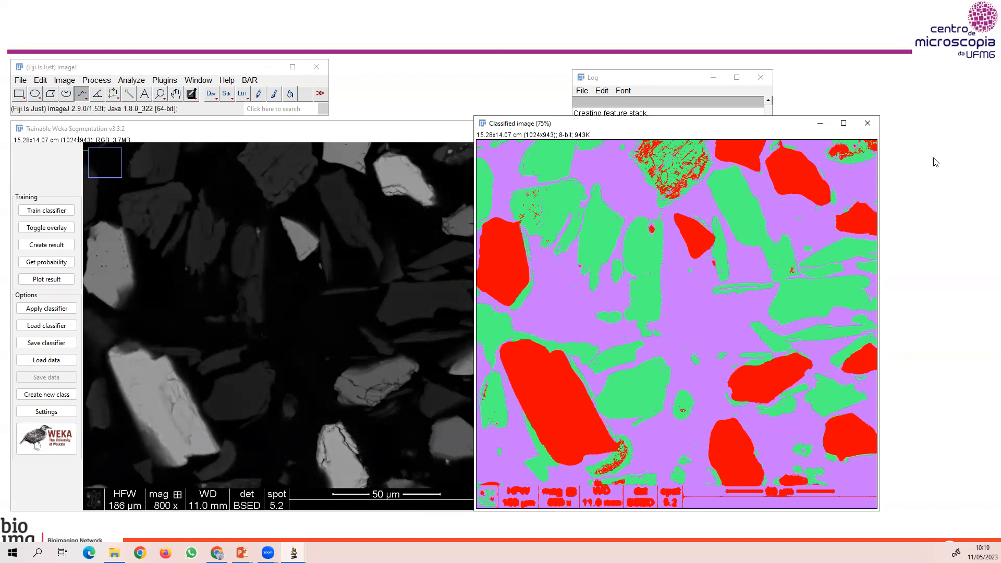
Close the classified image, the Trainable Weka Segmentation window, any remaining image and the Log window.
left_click(870, 123)
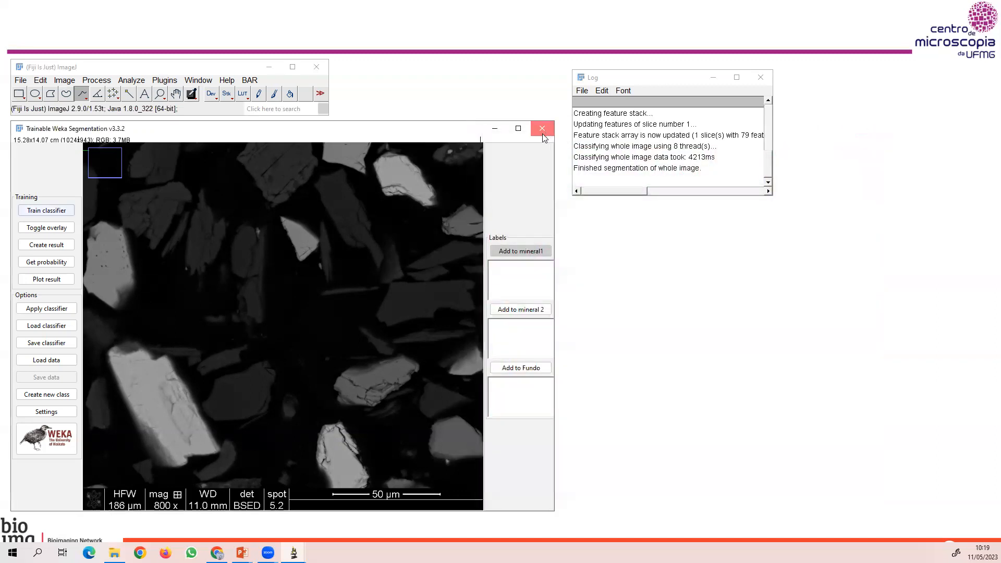
left_click(543, 134)
left_click(275, 126)
left_click(279, 127)
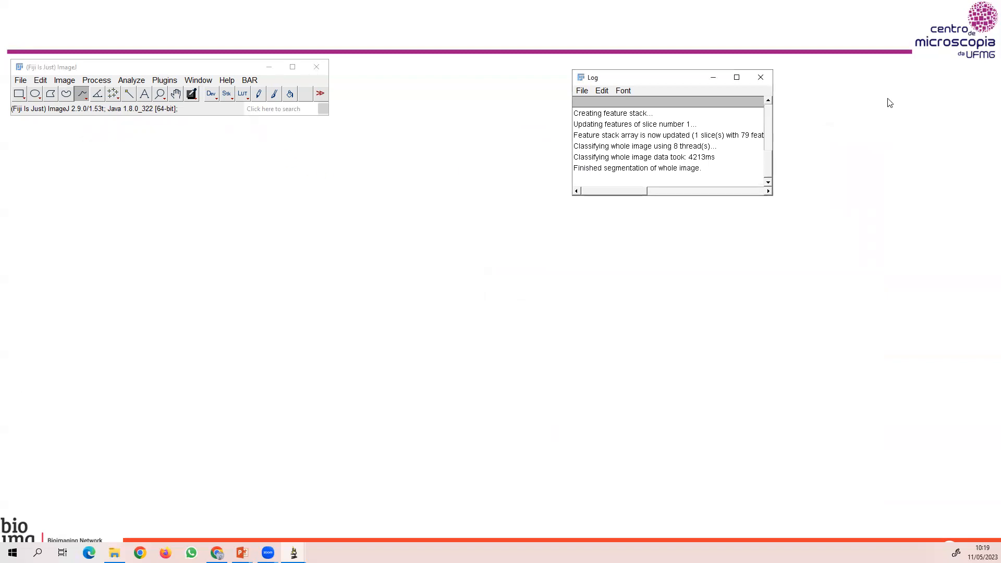
left_click(761, 79)
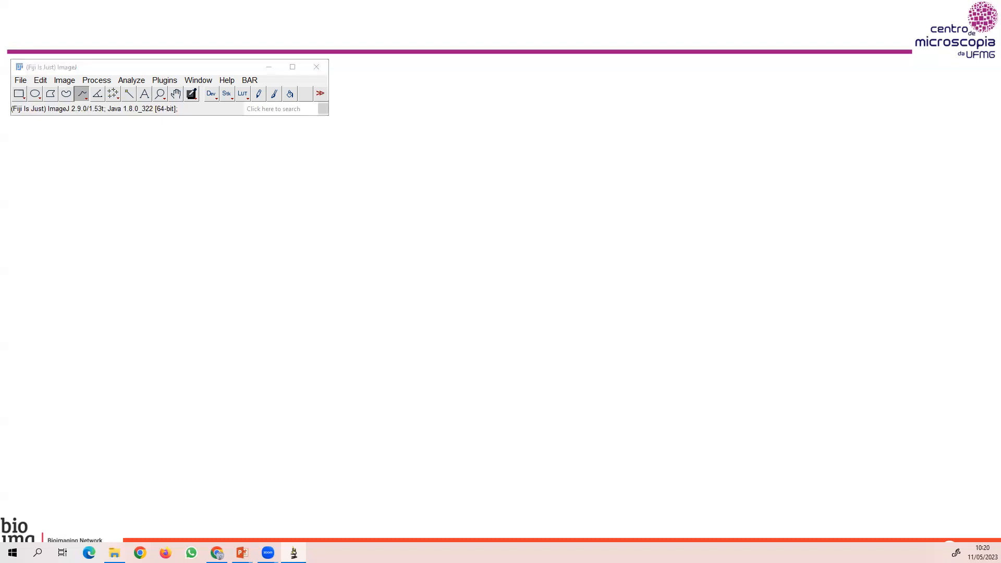
Switch to the presentation and advance to the slide "Combinando imagens – Stack e Stitch".
left_click(114, 552)
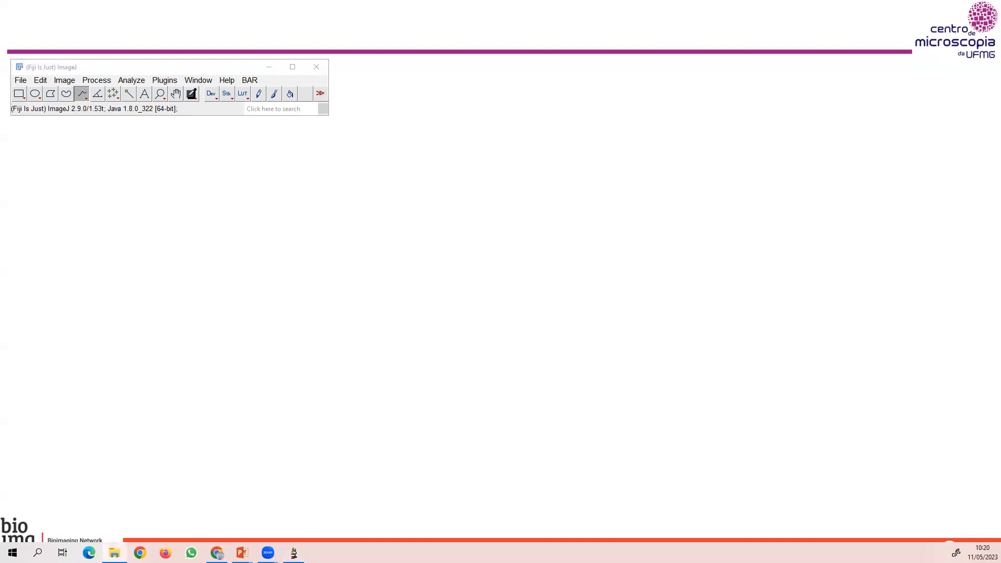
left_click(507, 410)
left_click(512, 411)
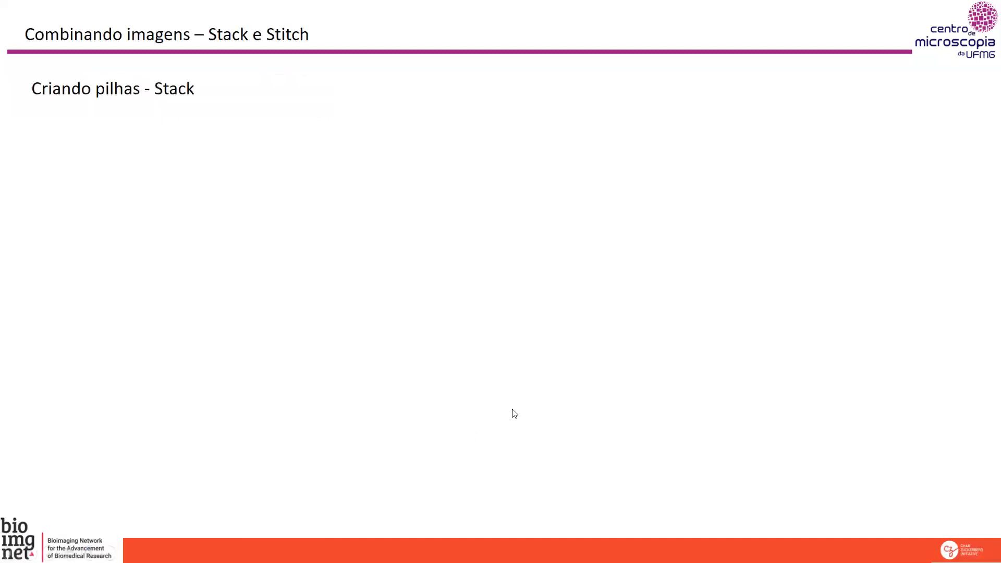
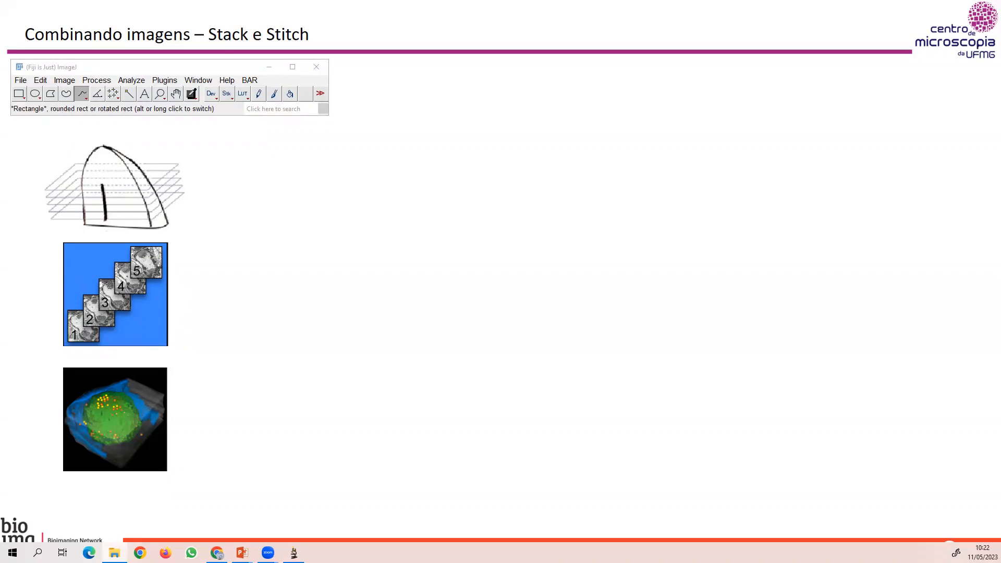
Bring the stack_and_align folder into view in File Explorer and open all twelve images, 01____z0.0 through 12____z110.0, in Fiji.
left_click_drag(0, 163, 554, 163)
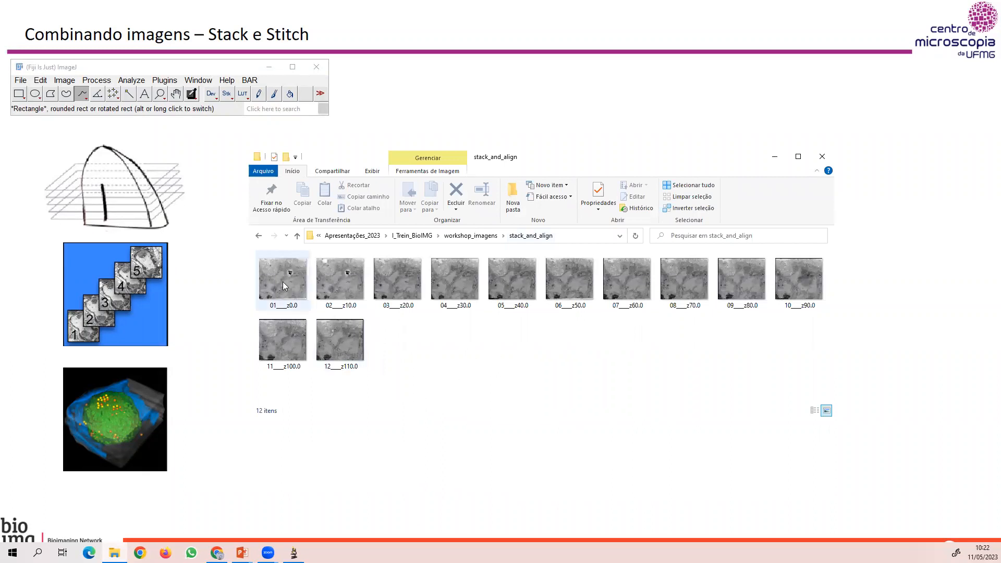
mouse_move(283, 282)
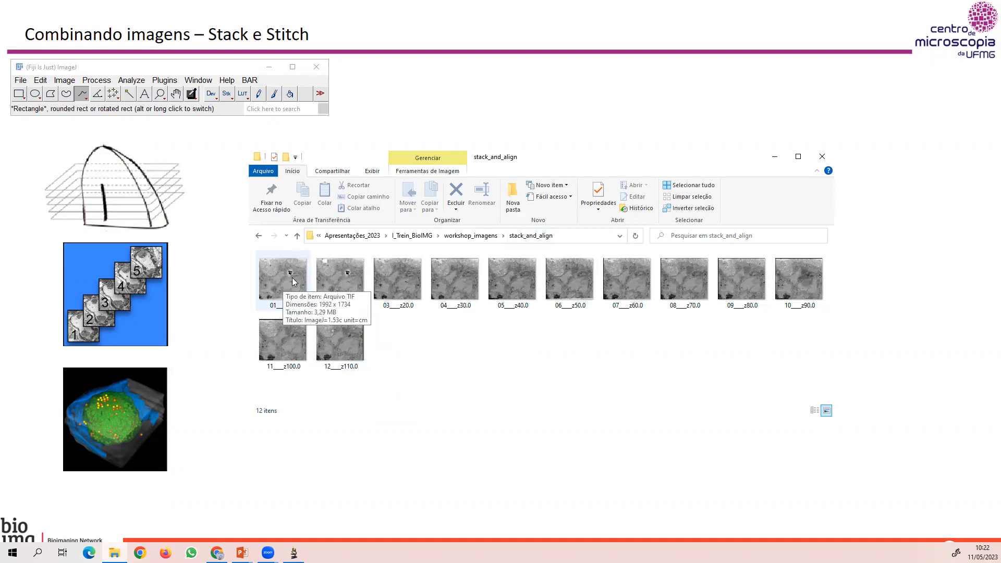
left_click(286, 264)
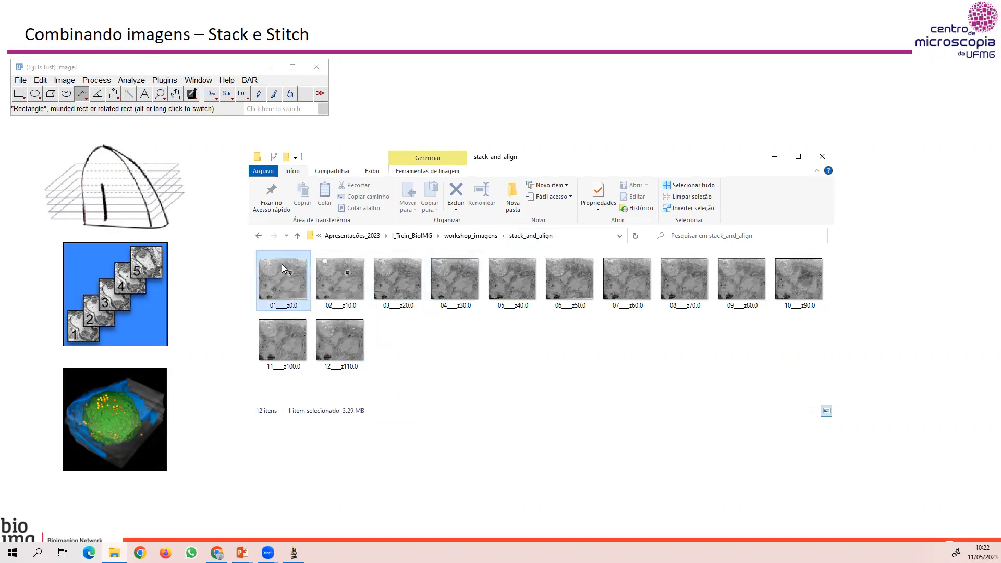
left_click(340, 338, "shift")
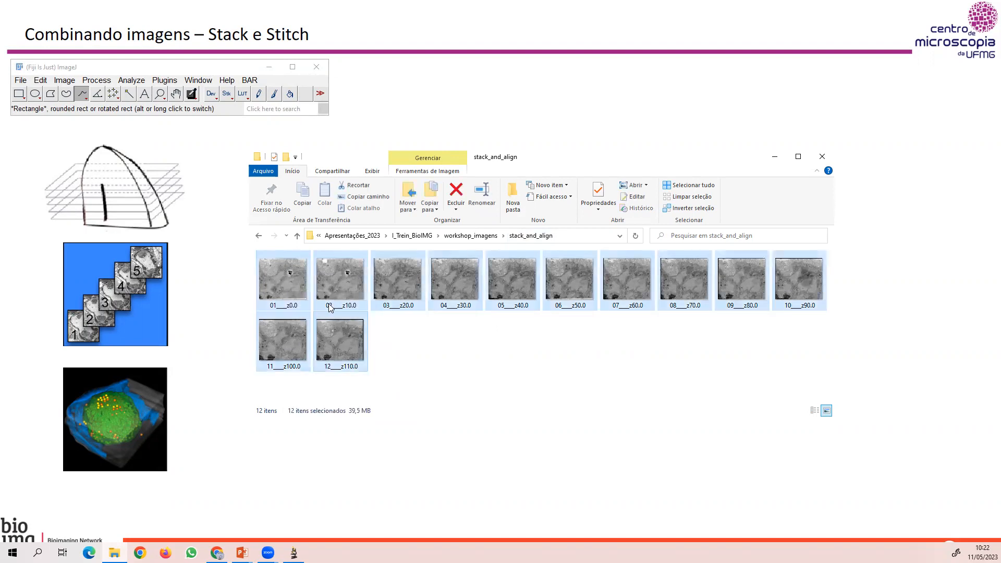
left_click_drag(296, 284, 207, 66)
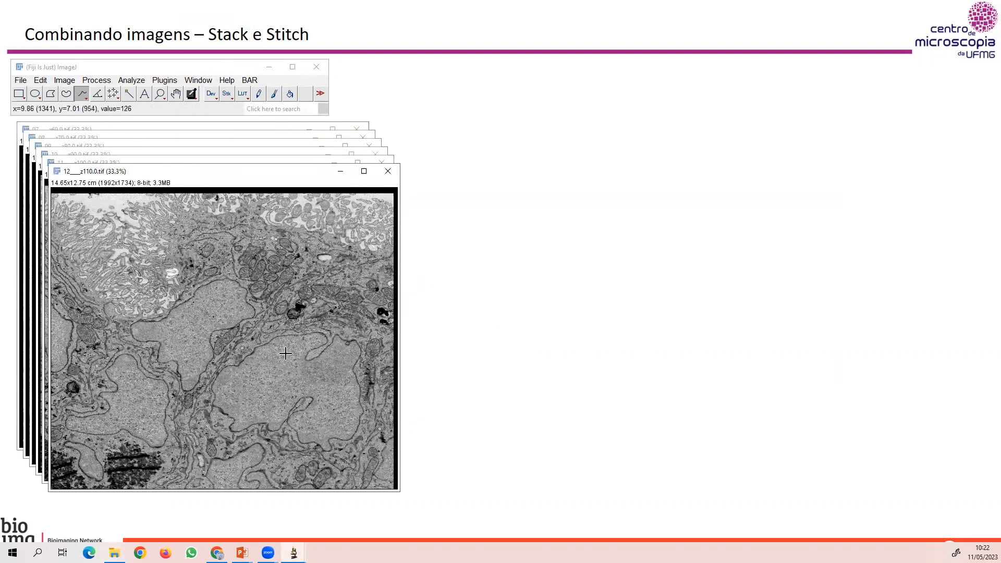
Combine the open images into a single stack named aulaV, using their titles as labels.
left_click(203, 71)
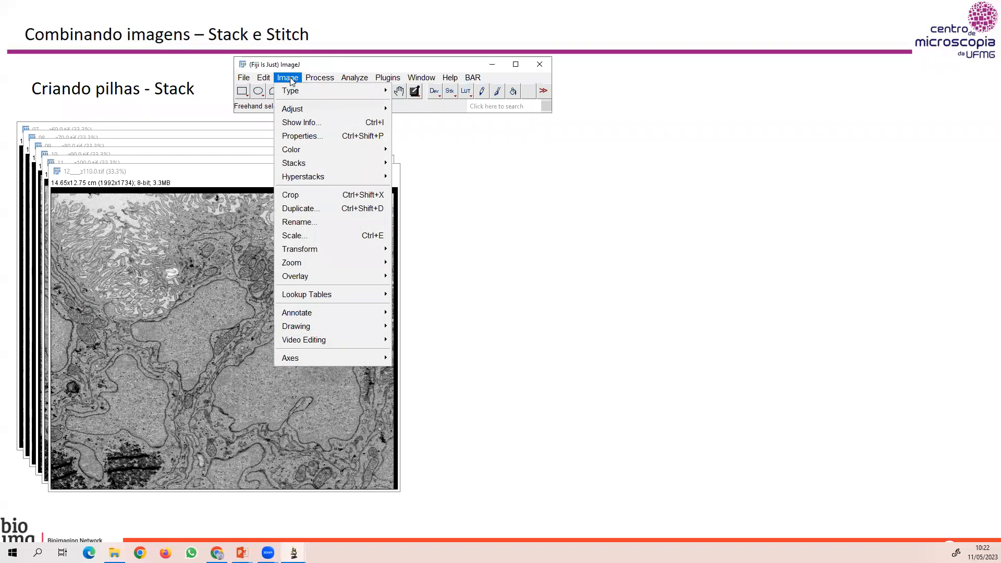
left_click(289, 78)
mouse_move(297, 162)
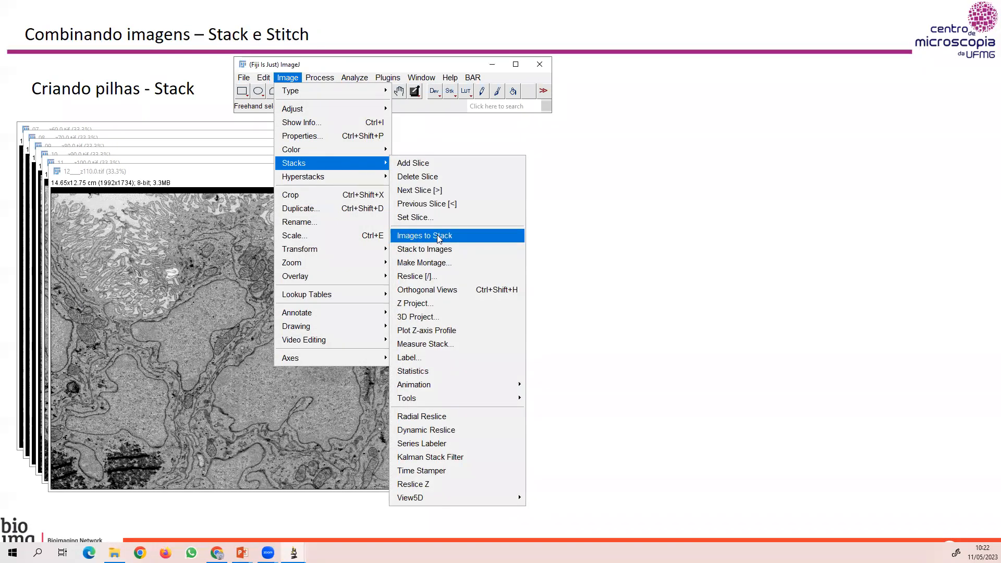
left_click(437, 234)
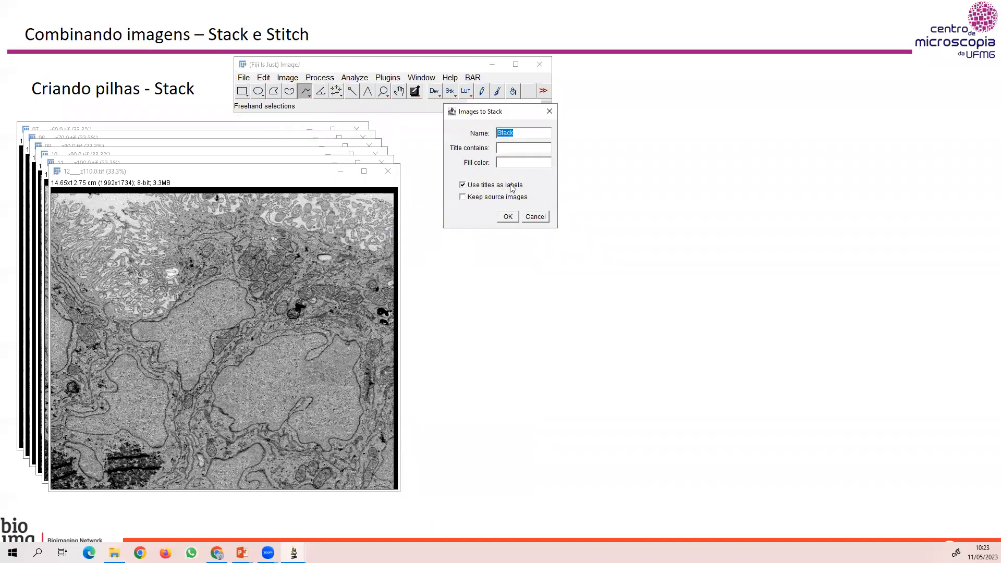
type("aula")
left_click(509, 217)
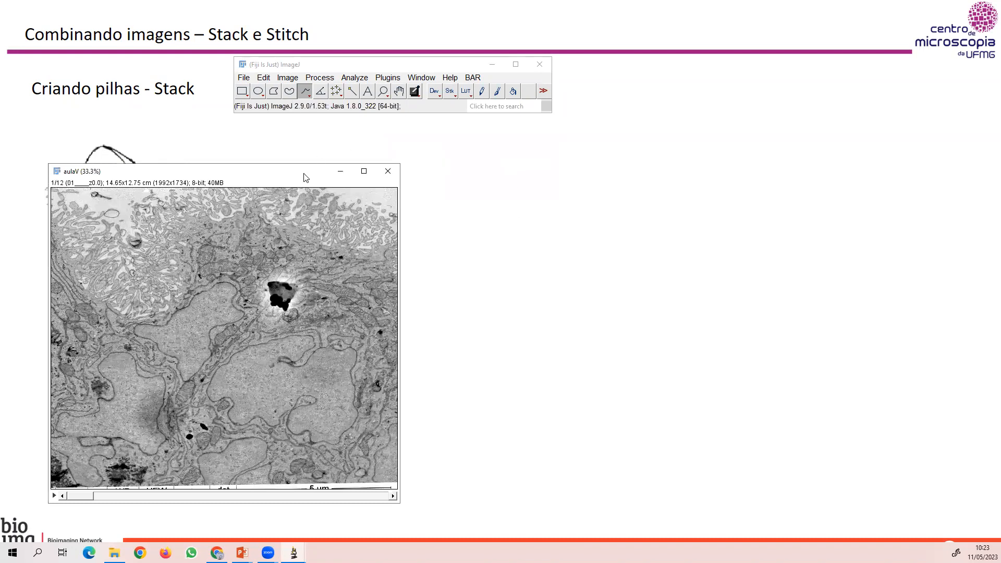
Move the aulaV stack beside the slide's illustrations, play through its slices as an animation and stop playback.
left_click_drag(307, 175, 488, 133)
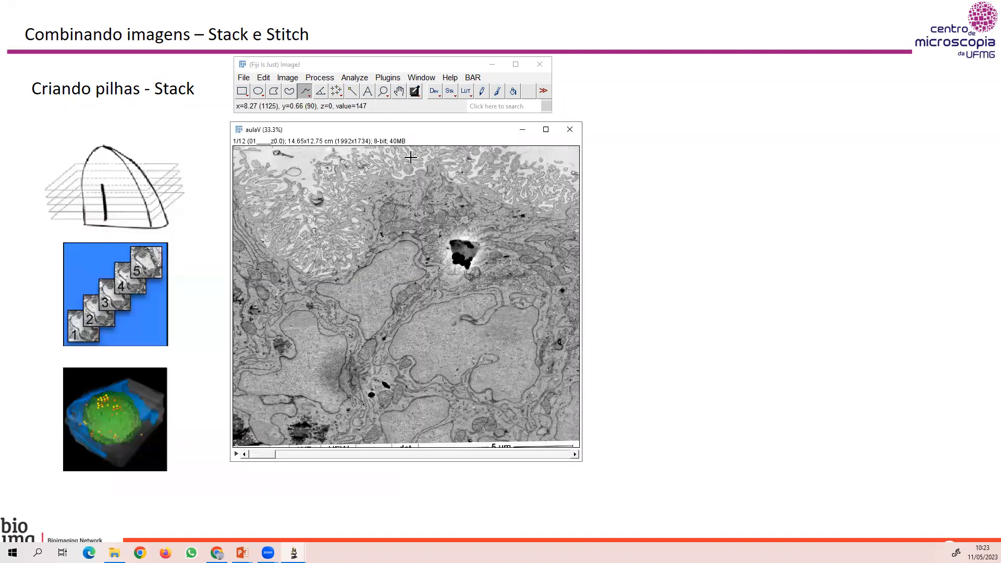
left_click(235, 455)
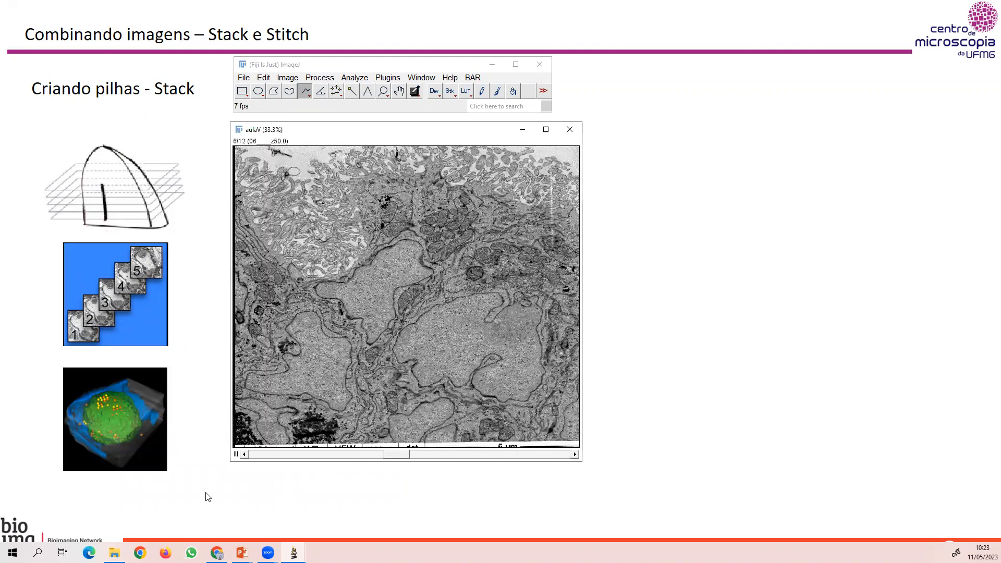
left_click(237, 454)
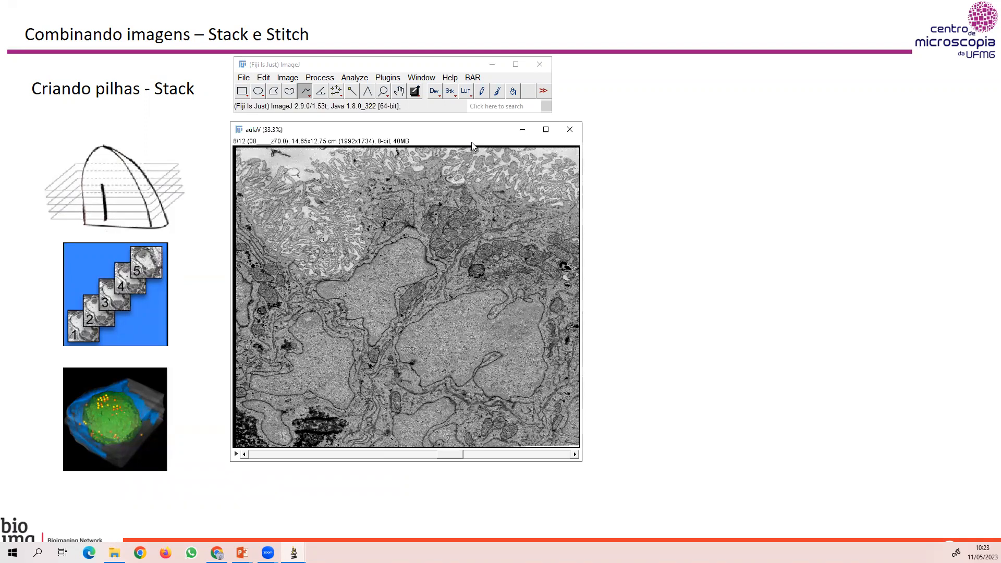
Split the aulaV stack into separate images and move the 12____z110.0 and 11____z100.0 windows to reveal the slices beneath.
left_click(287, 77)
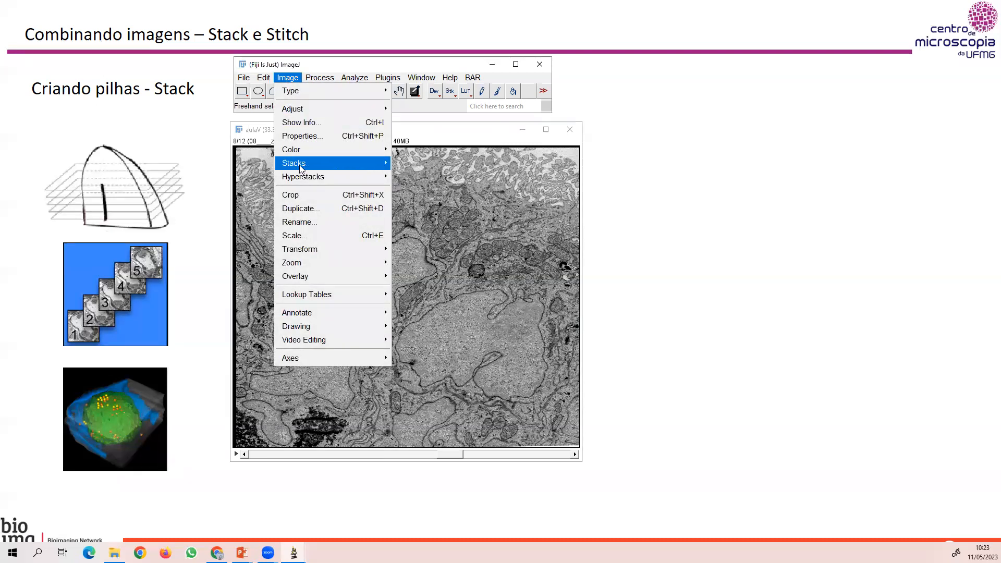
mouse_move(334, 163)
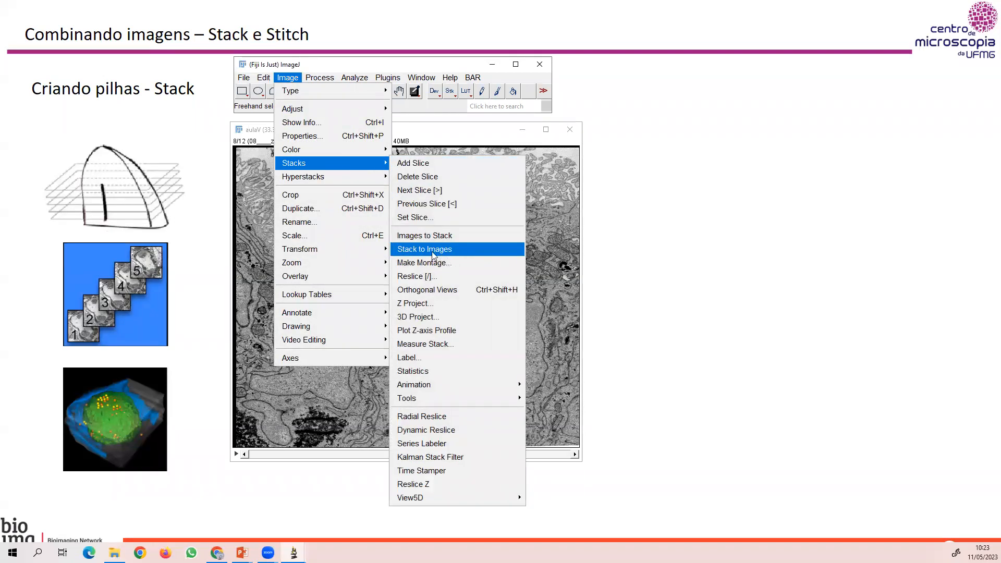
left_click(461, 249)
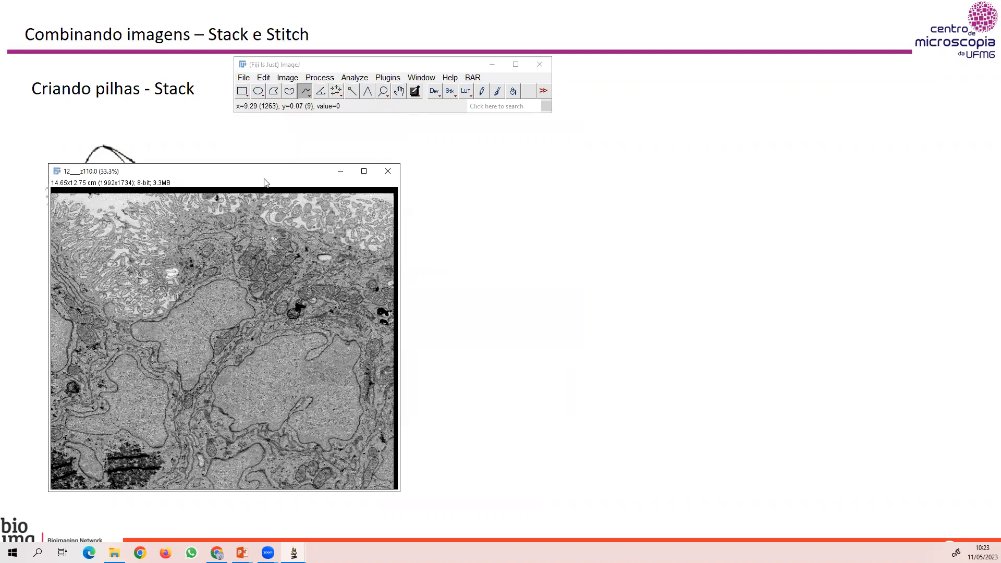
left_click_drag(274, 177, 378, 173)
left_click(142, 181)
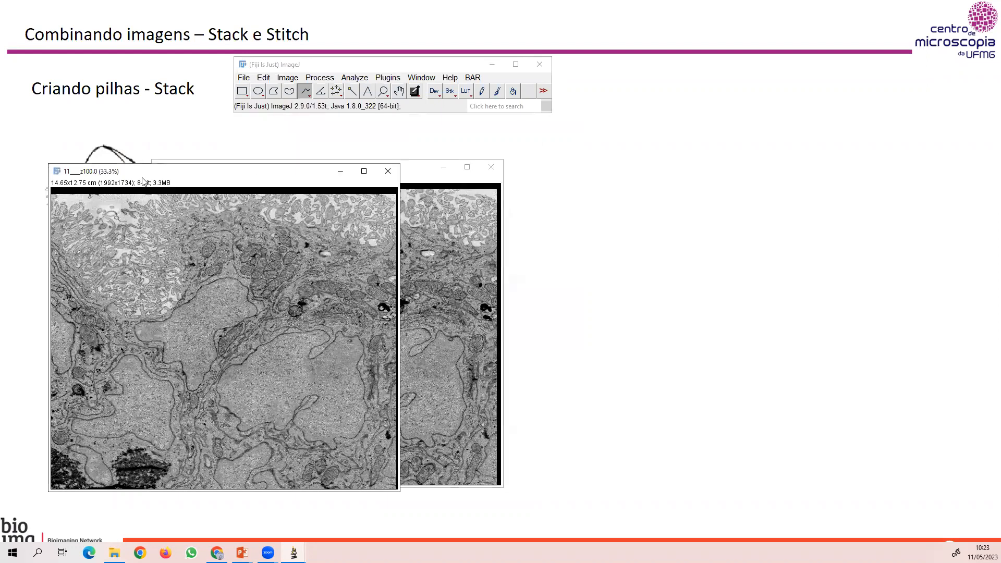
left_click_drag(142, 181, 150, 182)
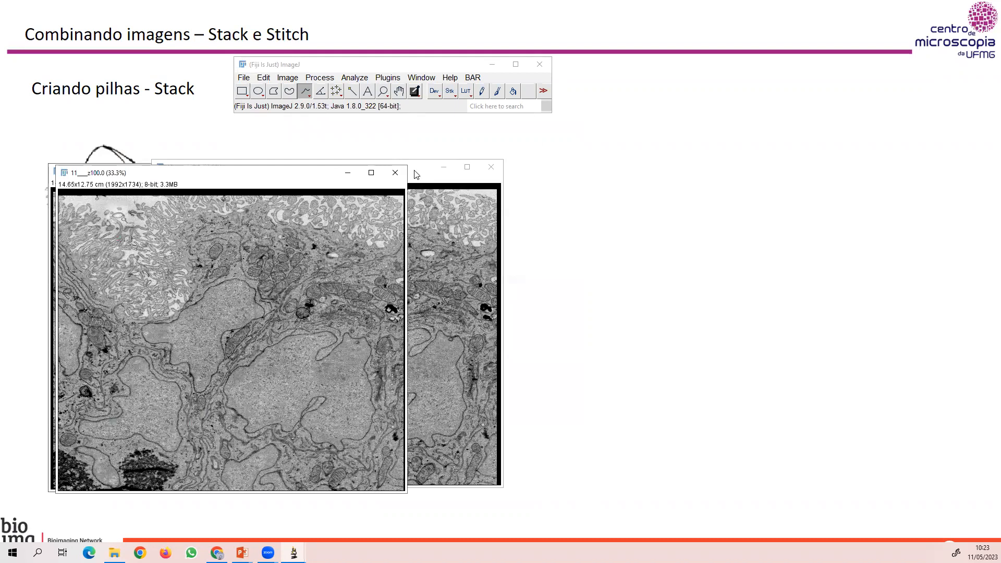
left_click_drag(416, 174, 320, 180)
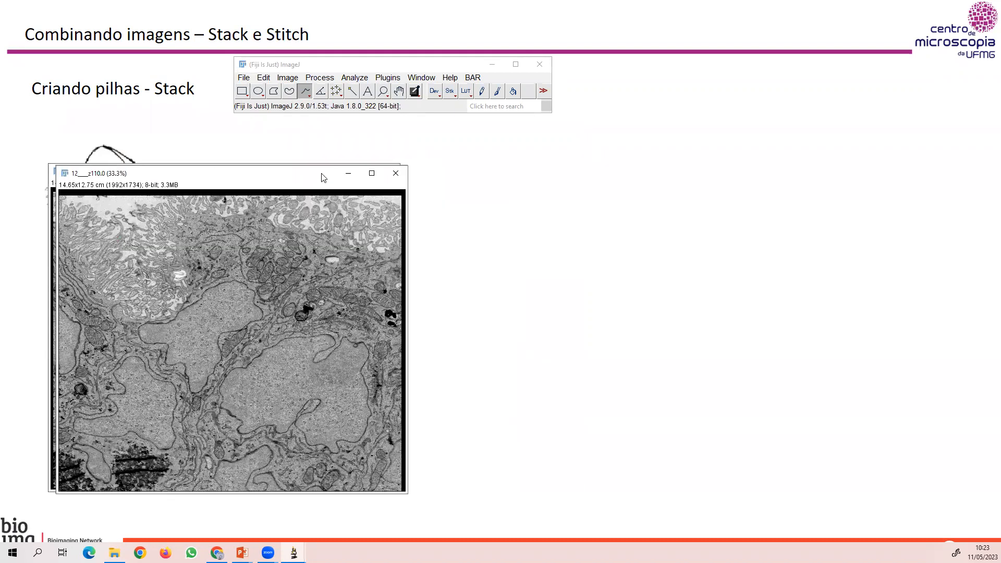
Recombine the open slice images into a stack named aulaV, using titles as labels, and reposition its window.
left_click(291, 81)
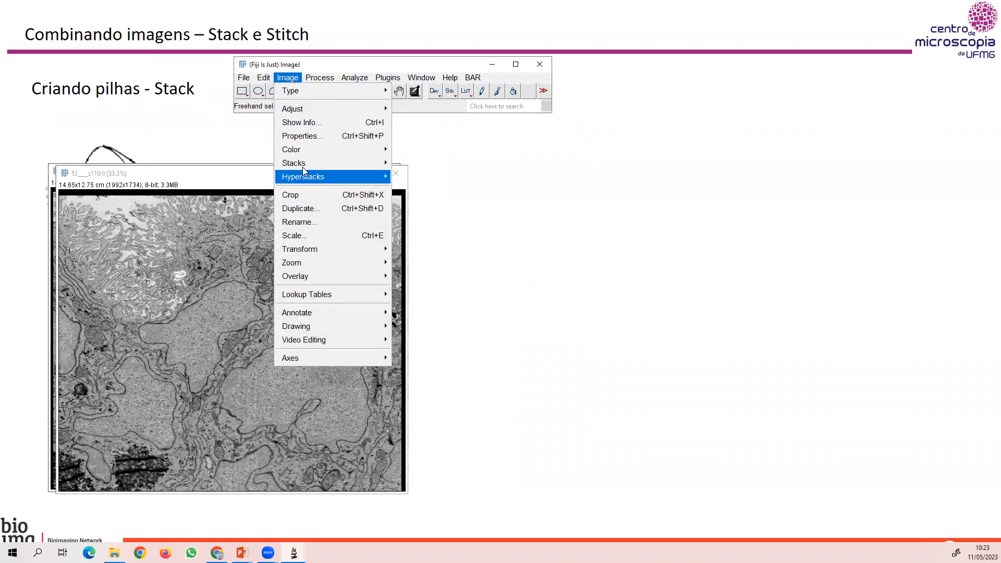
mouse_move(302, 166)
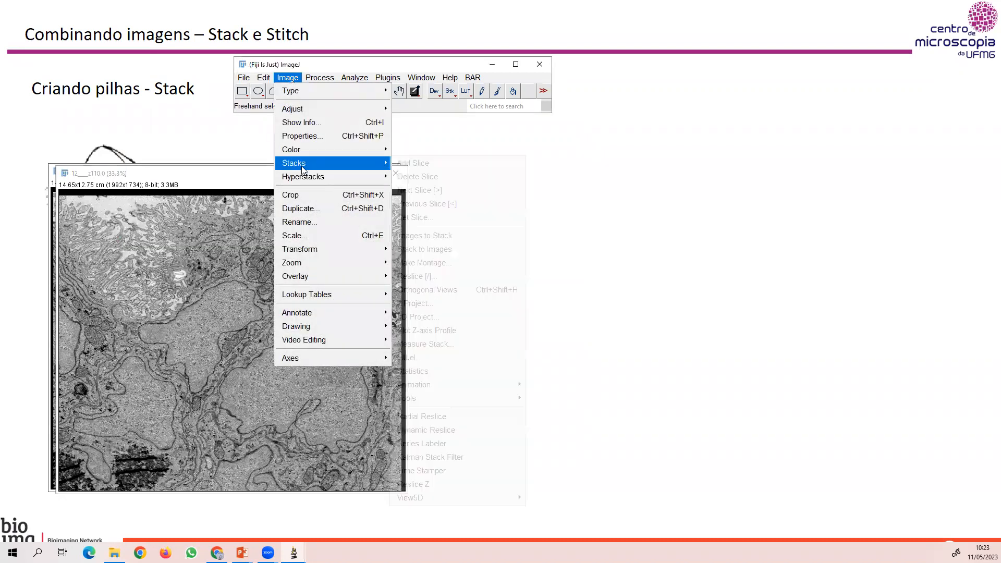
left_click(433, 238)
type("aulaV")
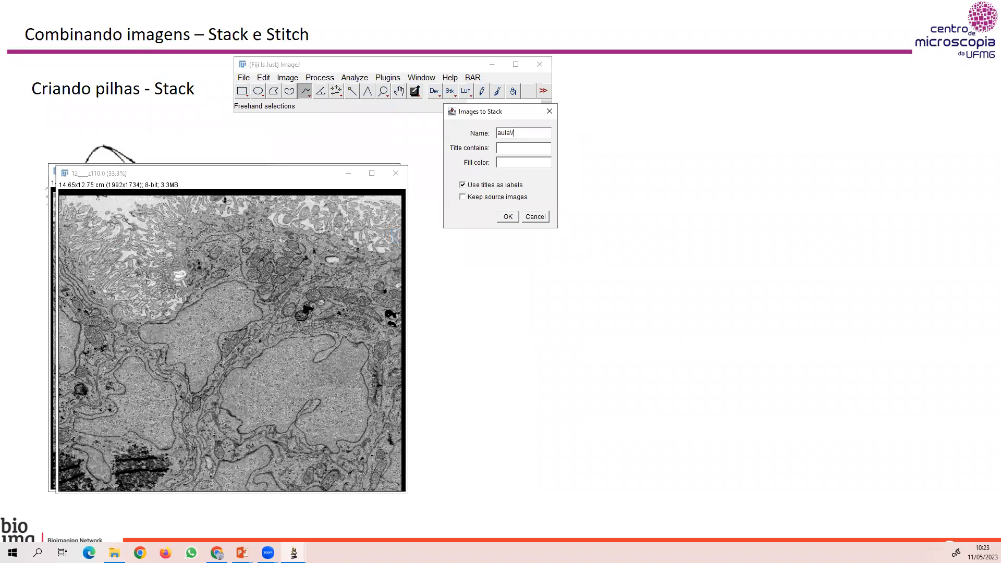
left_click(508, 216)
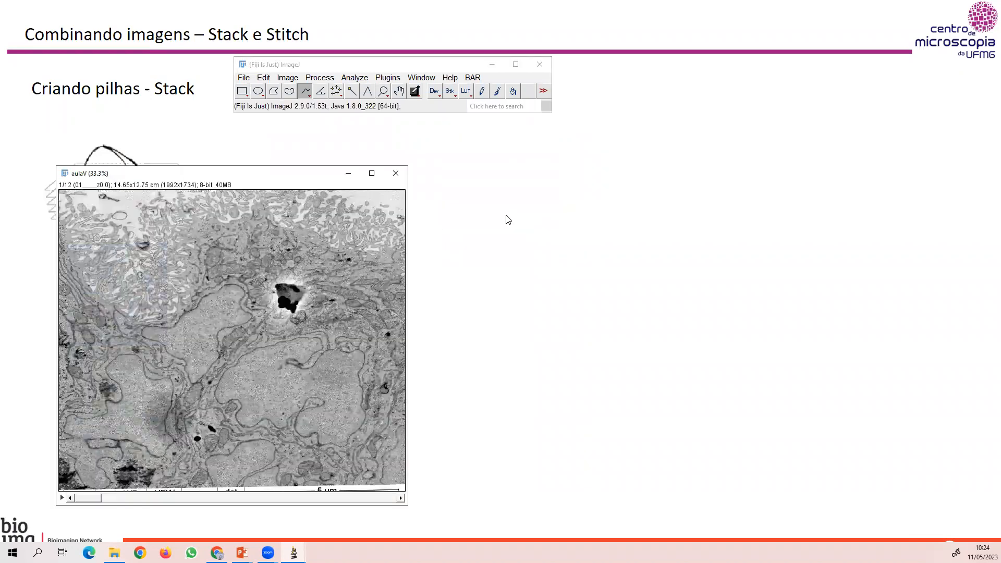
left_click_drag(297, 180, 313, 157)
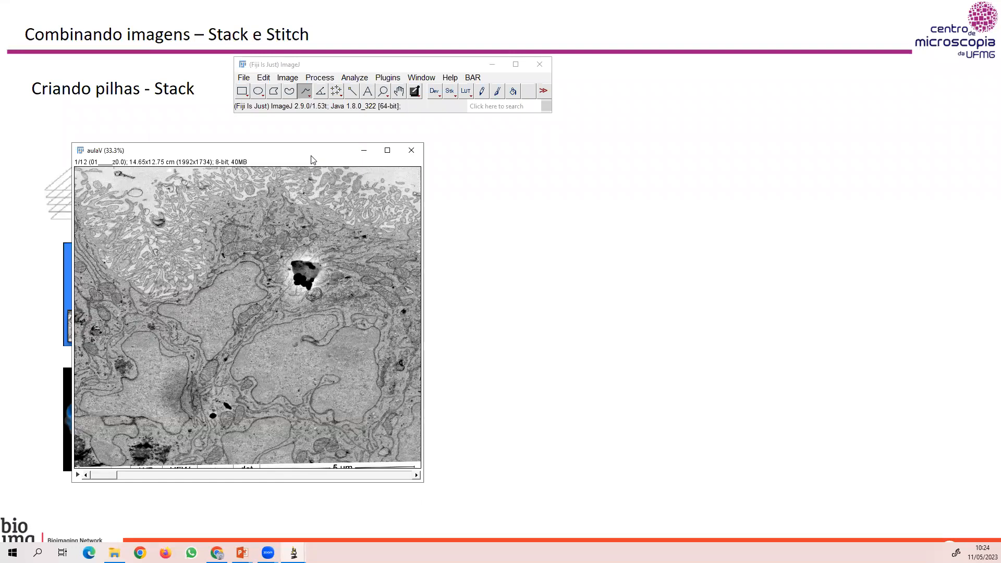
Make a montage of aulaV slices 3 to 6 with 2 columns and 2 rows, and place it beside the stack.
left_click(286, 79)
mouse_move(300, 166)
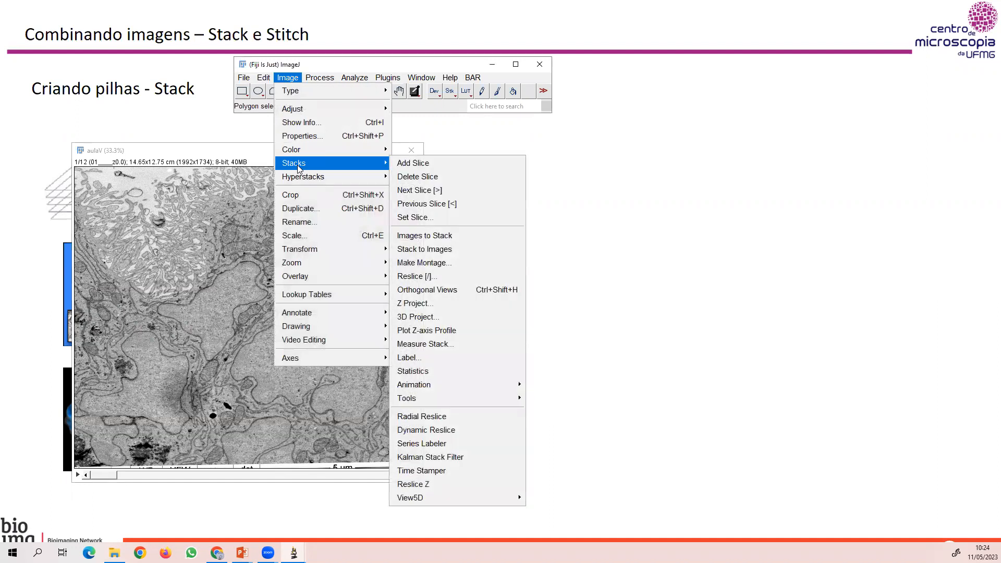
left_click(439, 262)
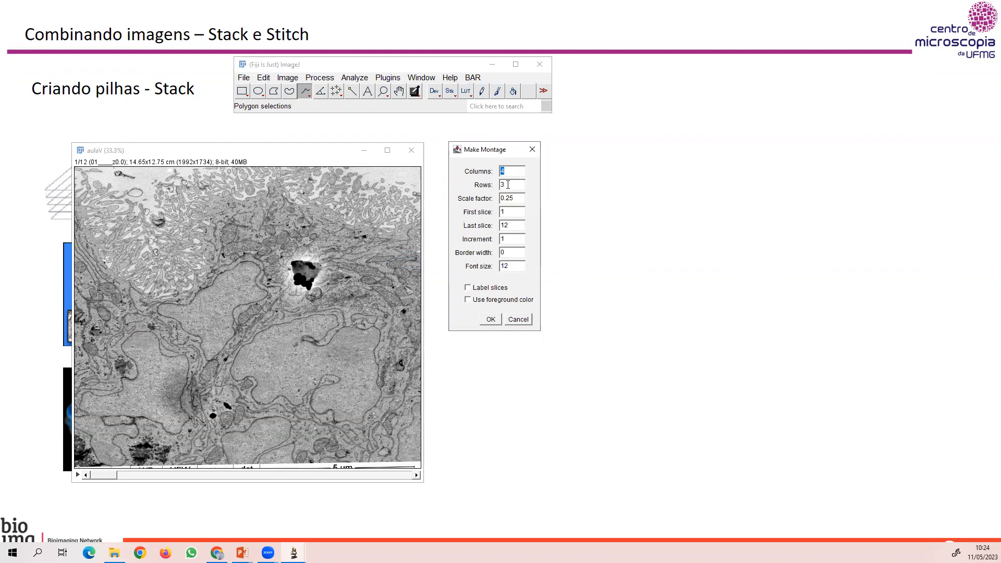
type("3")
double_click(505, 171)
type("2")
double_click(505, 185)
type("2")
double_click(503, 212)
type("3")
double_click(509, 226)
type("6")
left_click(493, 320)
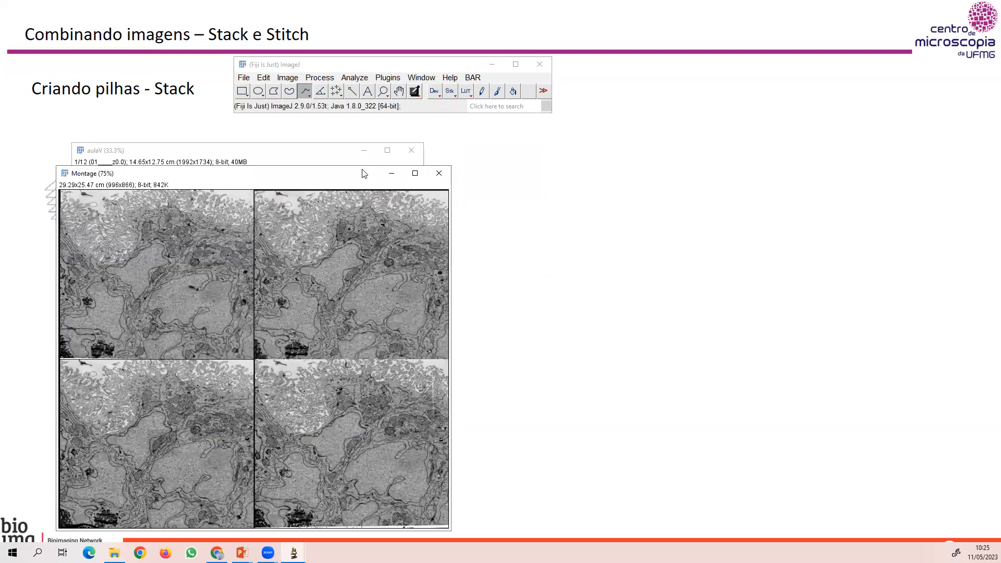
left_click_drag(364, 173, 772, 114)
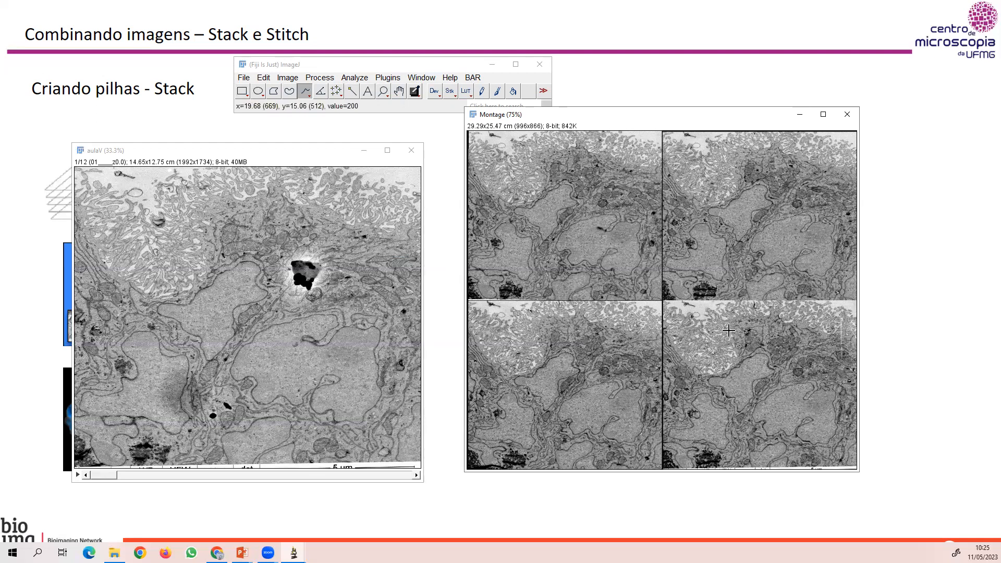
Close the montage and the aulaV stack, and advance the presentation to the "Alinhamento" slide.
left_click(848, 115)
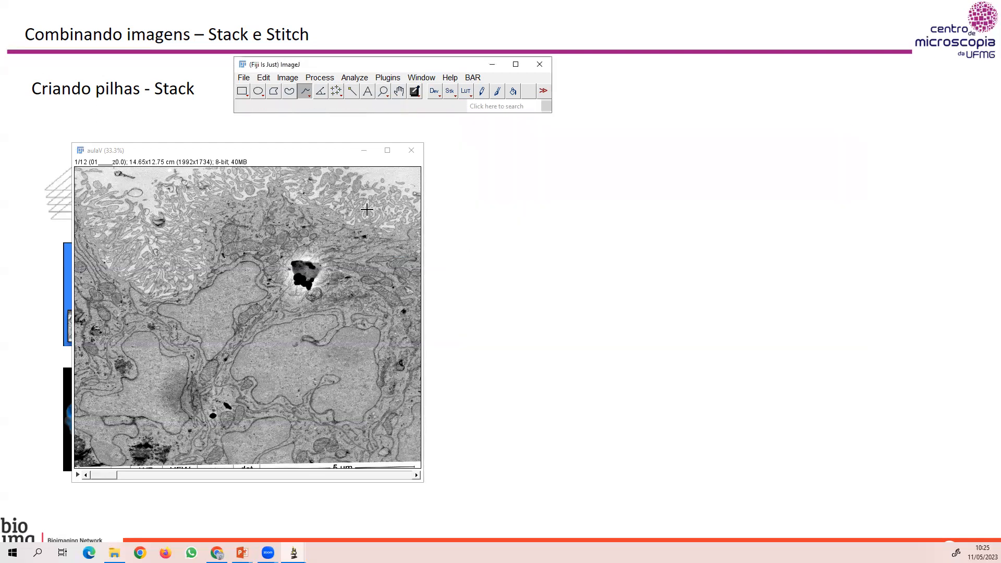
left_click_drag(300, 158, 492, 148)
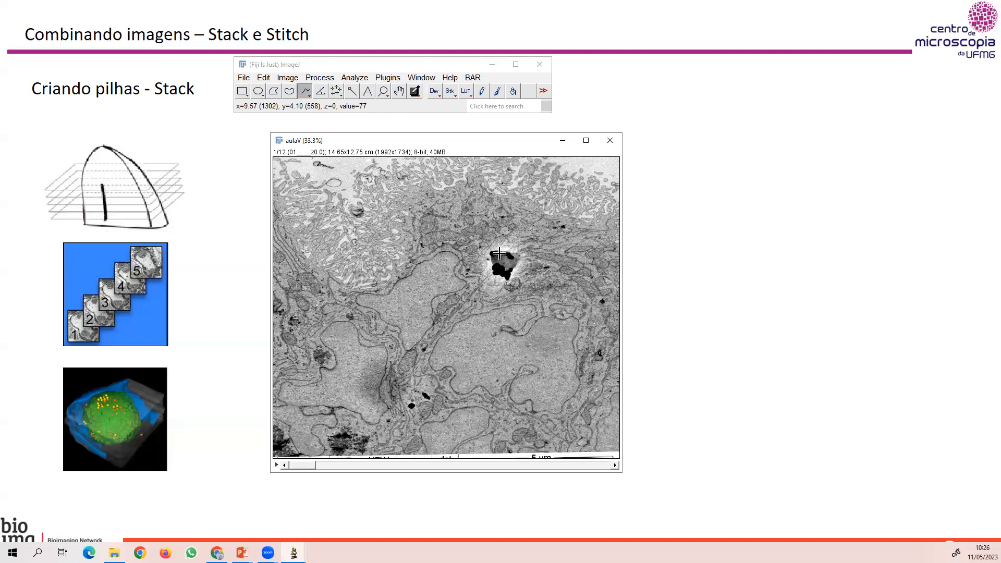
left_click(610, 141)
left_click(631, 178)
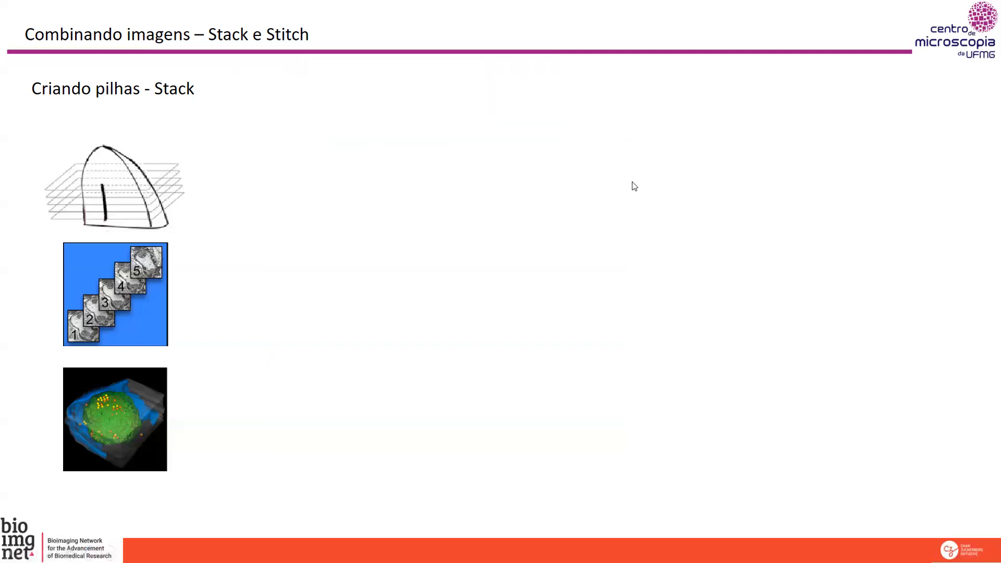
left_click(632, 181)
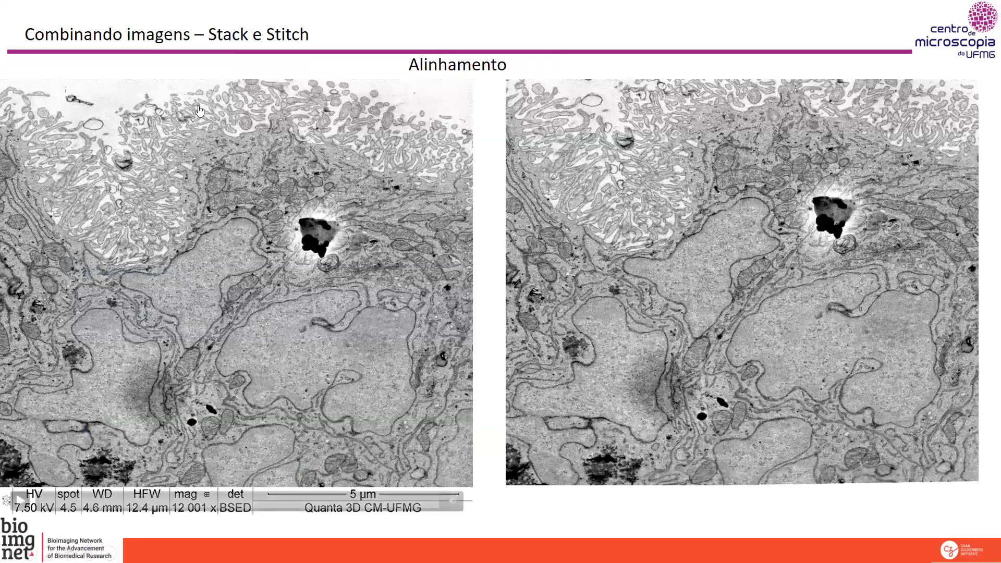
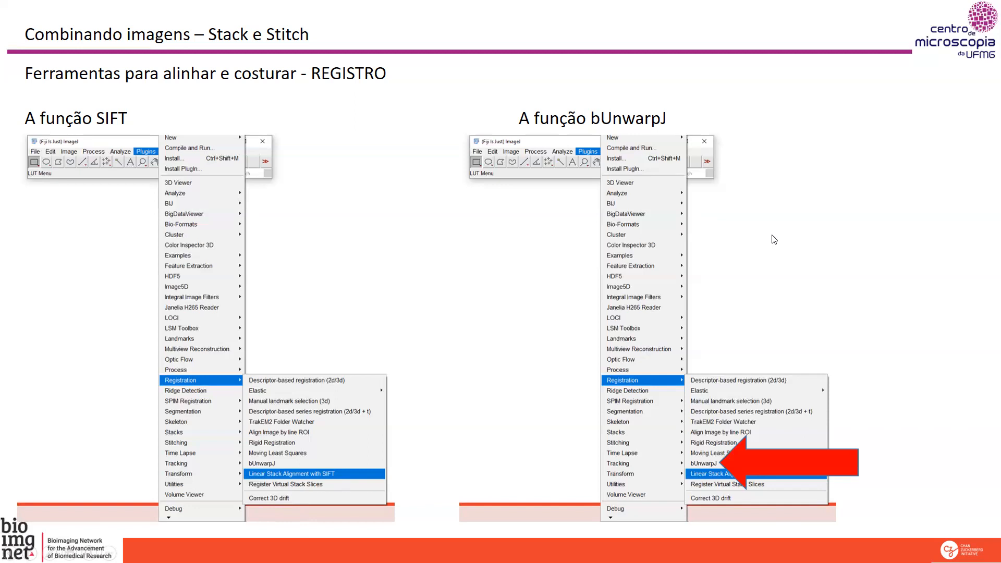
Go back from the SIFT and bUnwarpJ slide, past "Criando paineis - Stitch", to a blank slide.
key("Right")
key("Left")
key("Left")
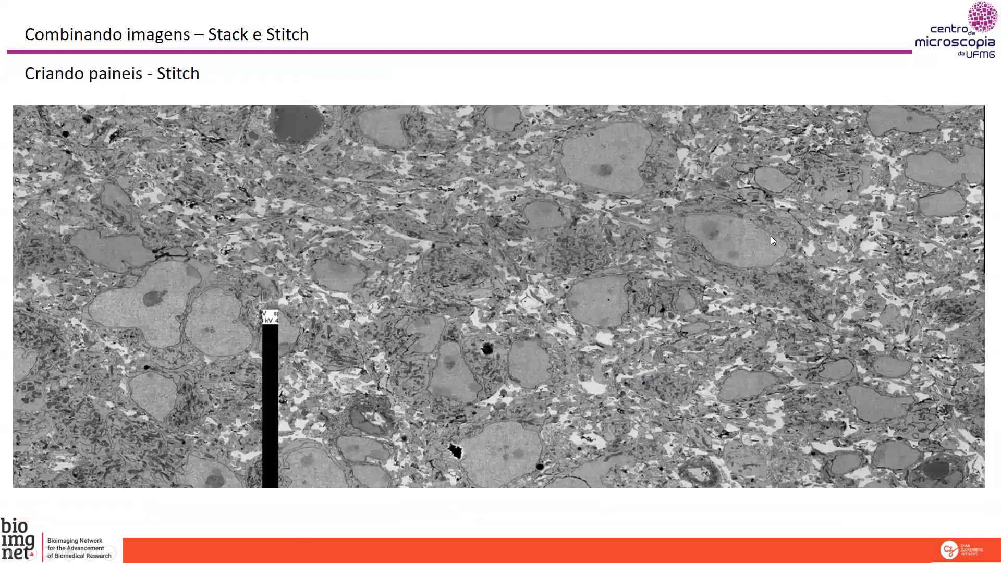
key("Left")
key("Left")
key("Left")
key("Left")
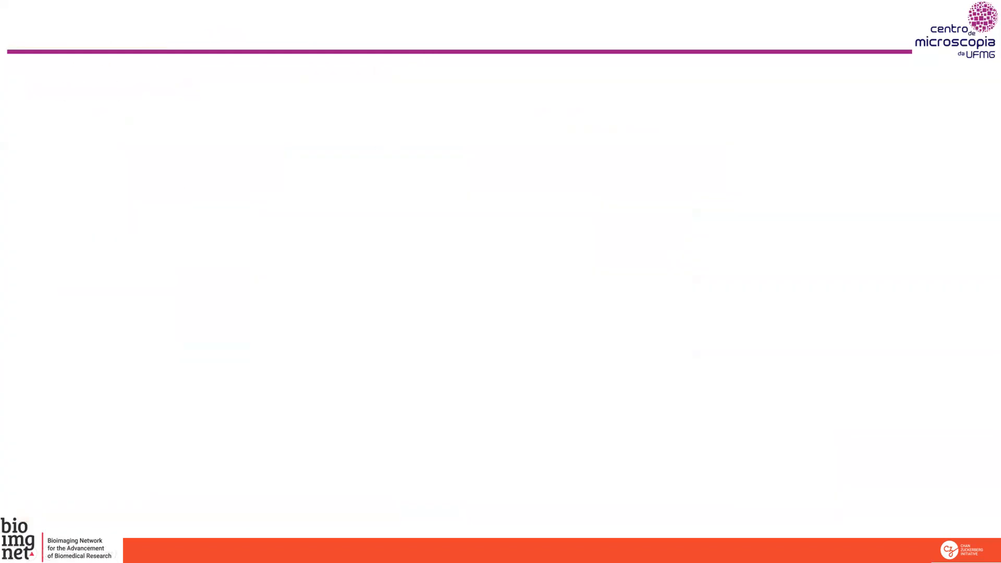
Switch to Fiji, open all twelve images from the stack_and_align folder in it, and minimize the File Explorer window.
key("alt+Tab")
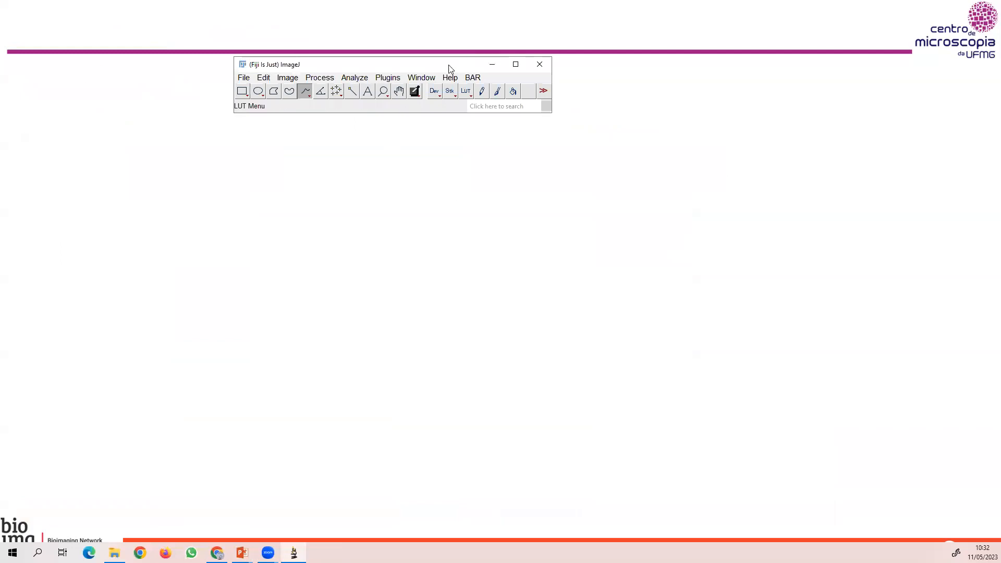
left_click_drag(451, 69, 250, 68)
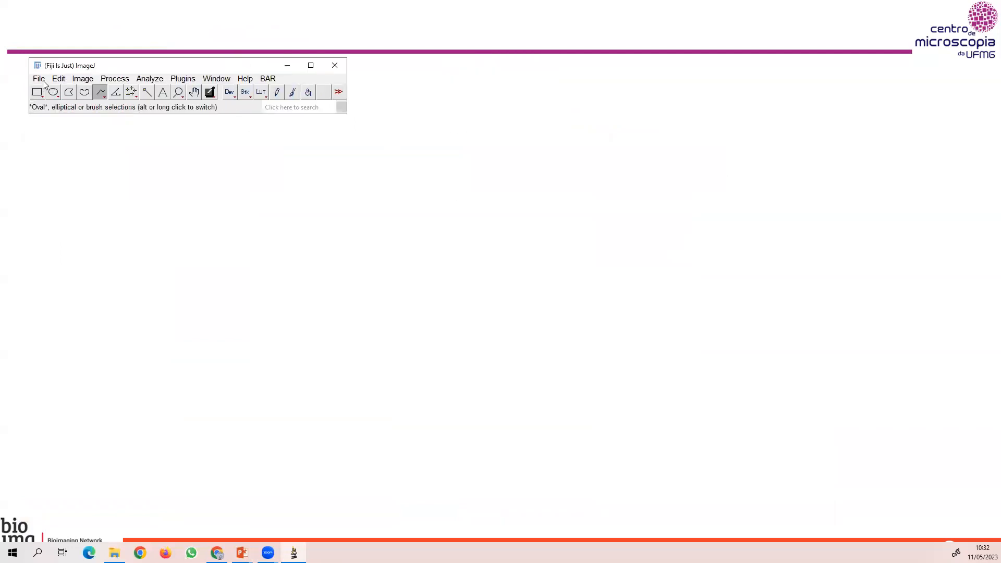
left_click(114, 553)
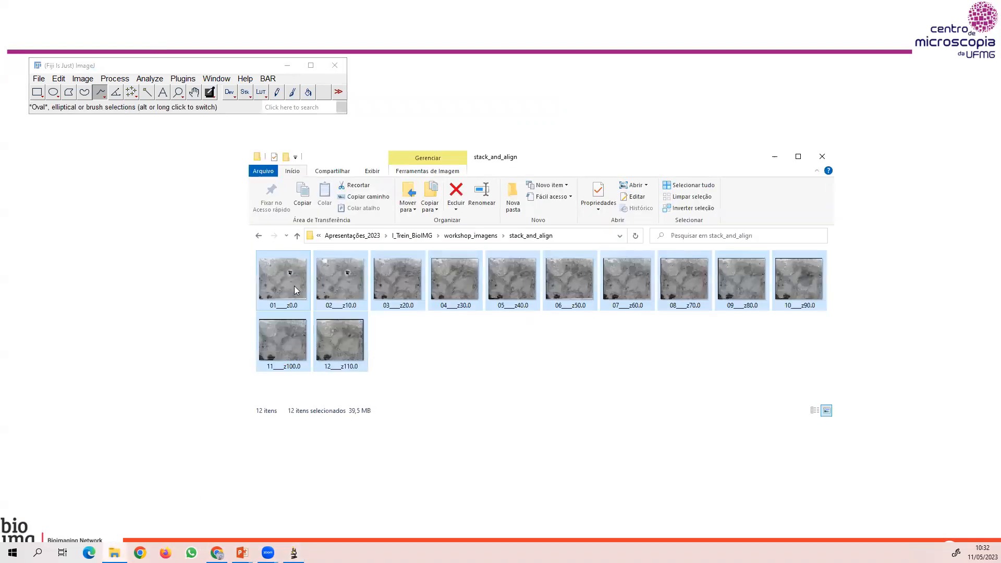
left_click_drag(294, 285, 171, 67)
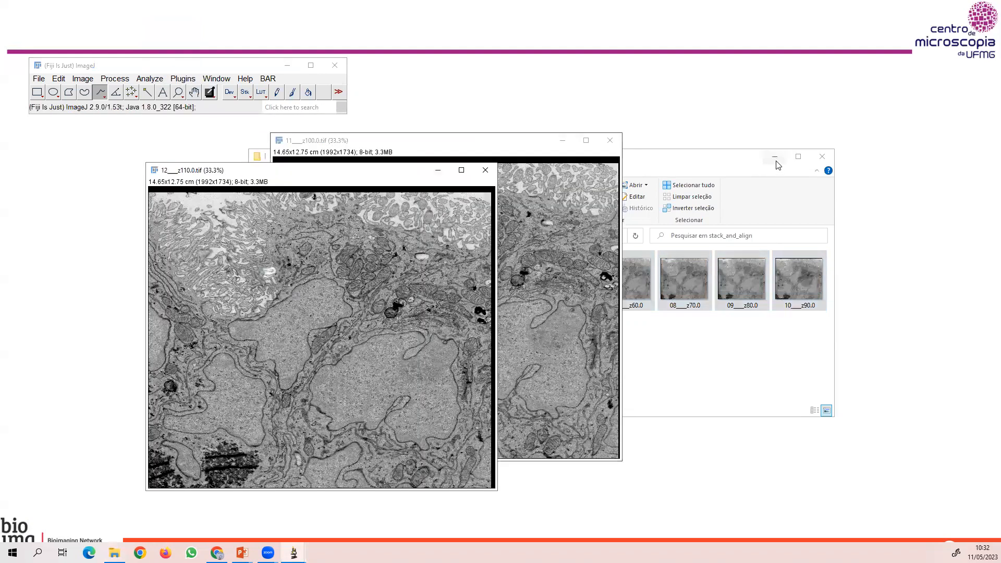
left_click(775, 156)
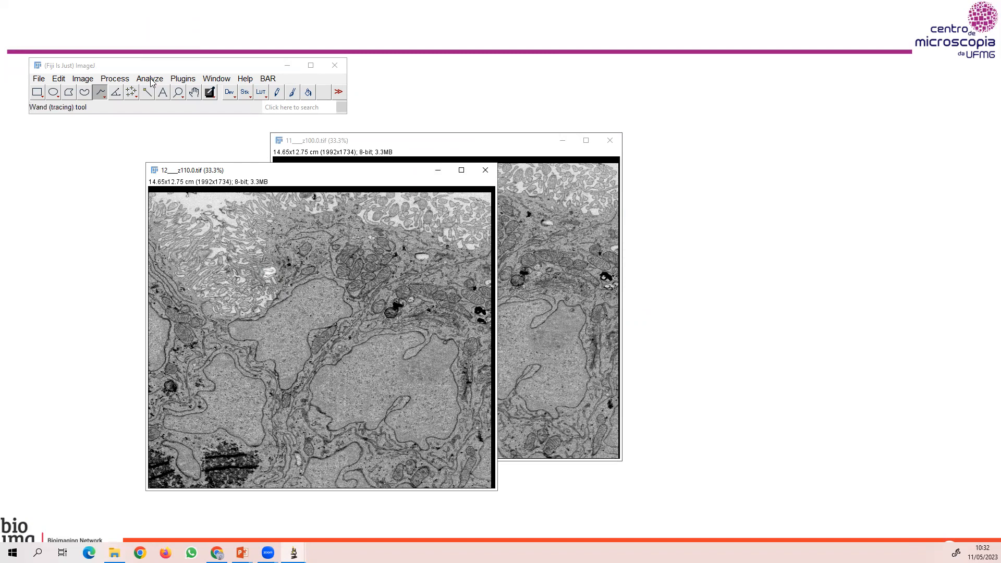
Set up a bUnwarpJ registration with 01____z0.0.tif as the source image and 12____z110.0.tif as the target image.
left_click(184, 80)
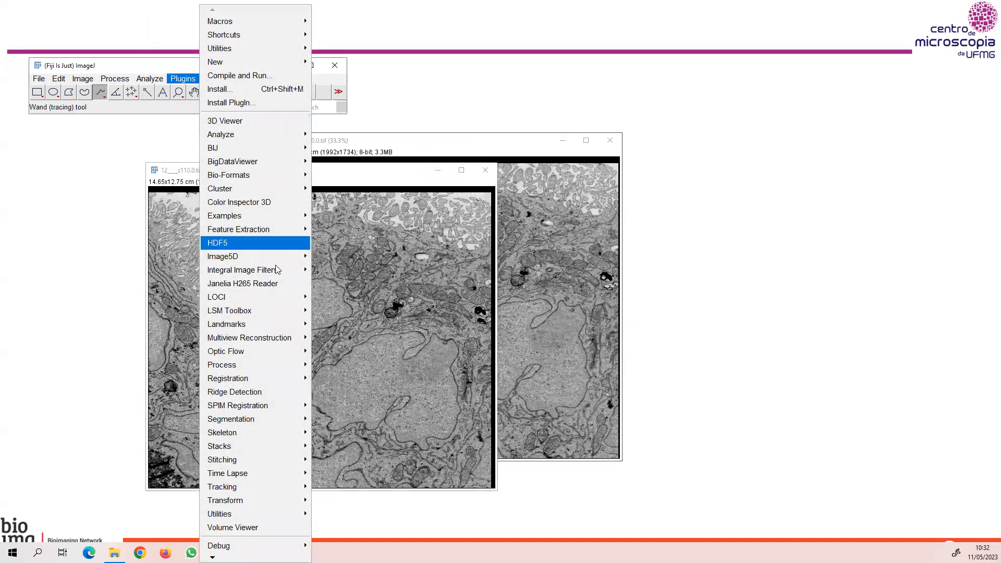
mouse_move(250, 380)
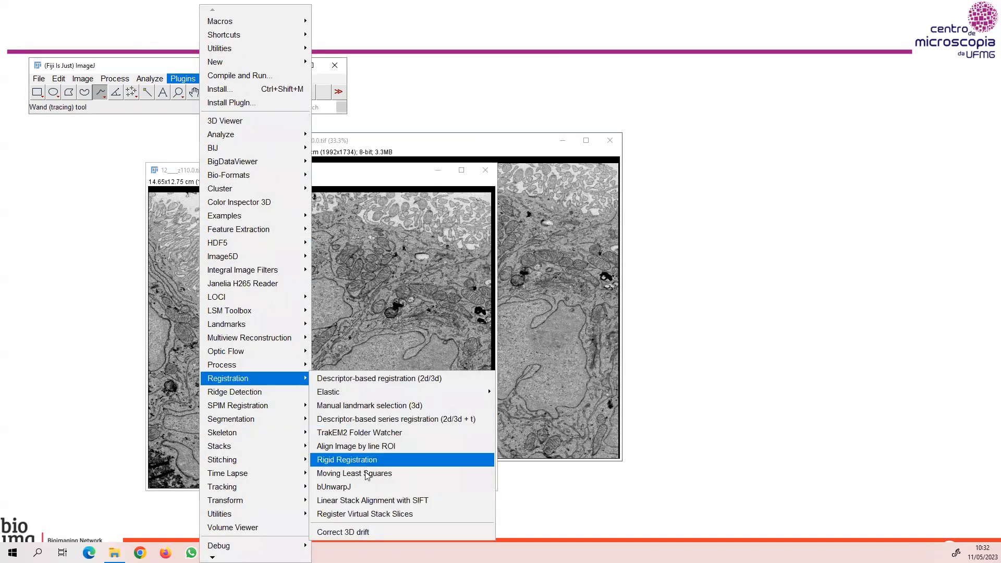
left_click(360, 487)
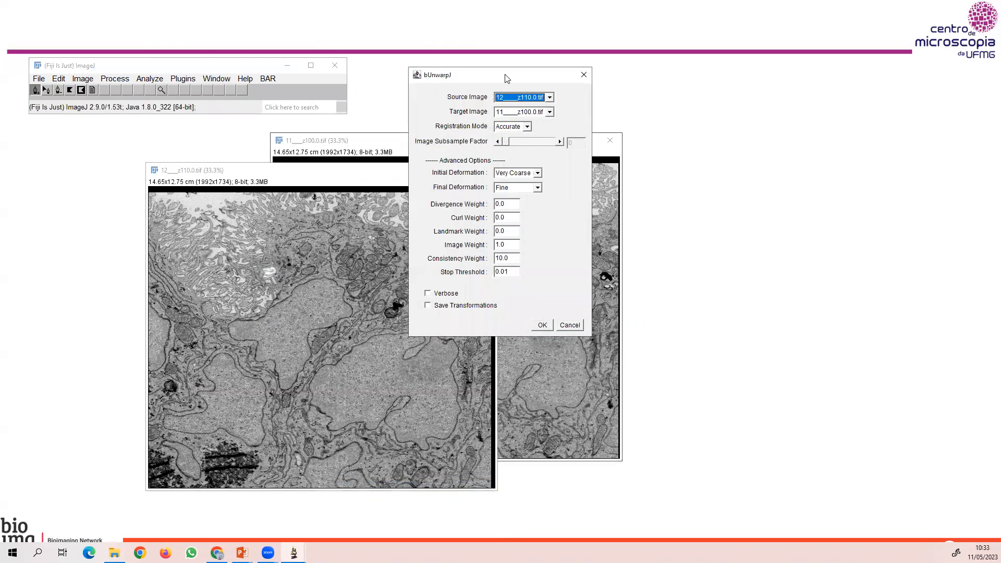
left_click_drag(503, 78, 701, 81)
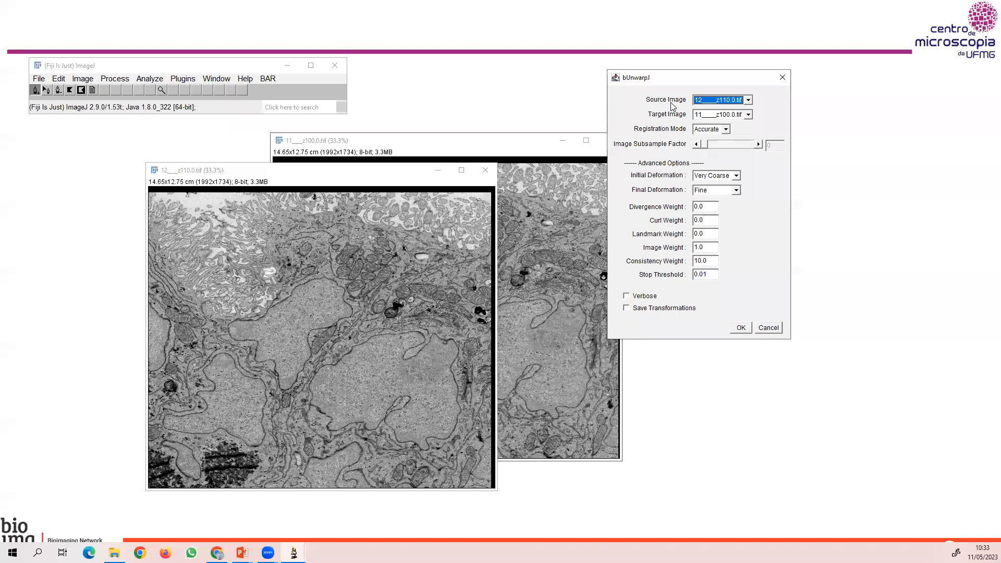
left_click(748, 100)
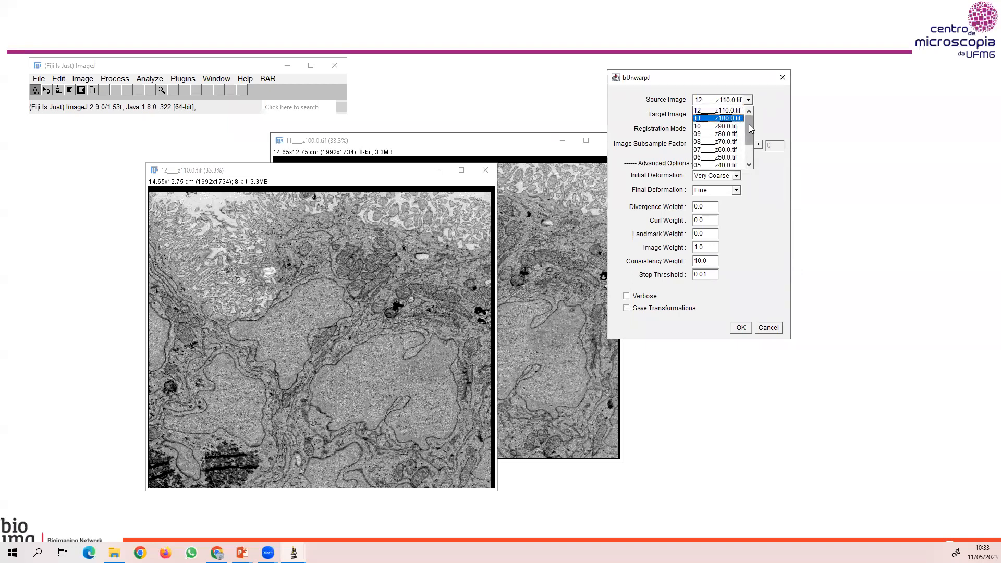
left_click_drag(751, 128, 752, 168)
left_click(726, 165)
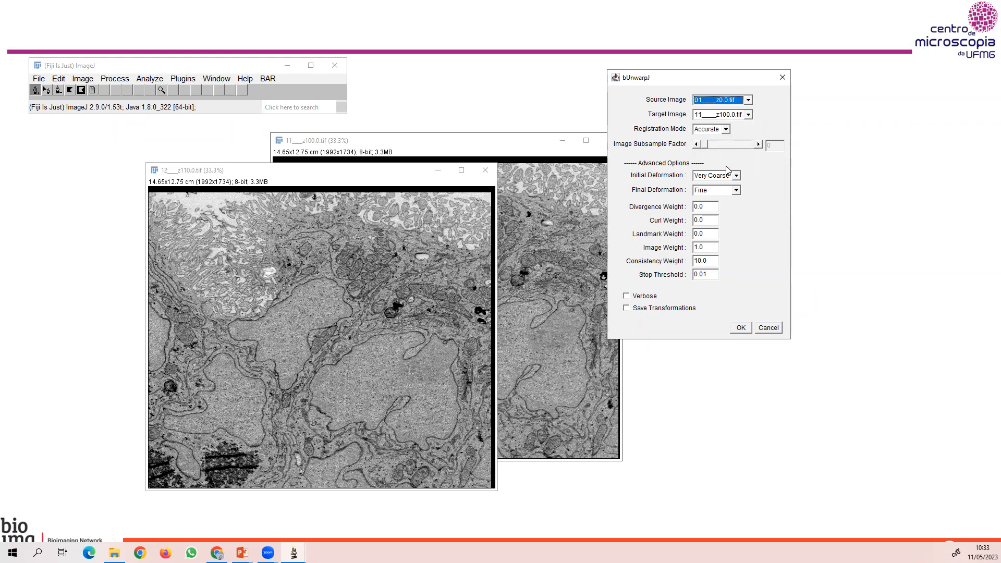
left_click(748, 116)
mouse_move(749, 146)
left_mouse_down()
mouse_move(751, 168)
mouse_move(749, 130)
left_mouse_up()
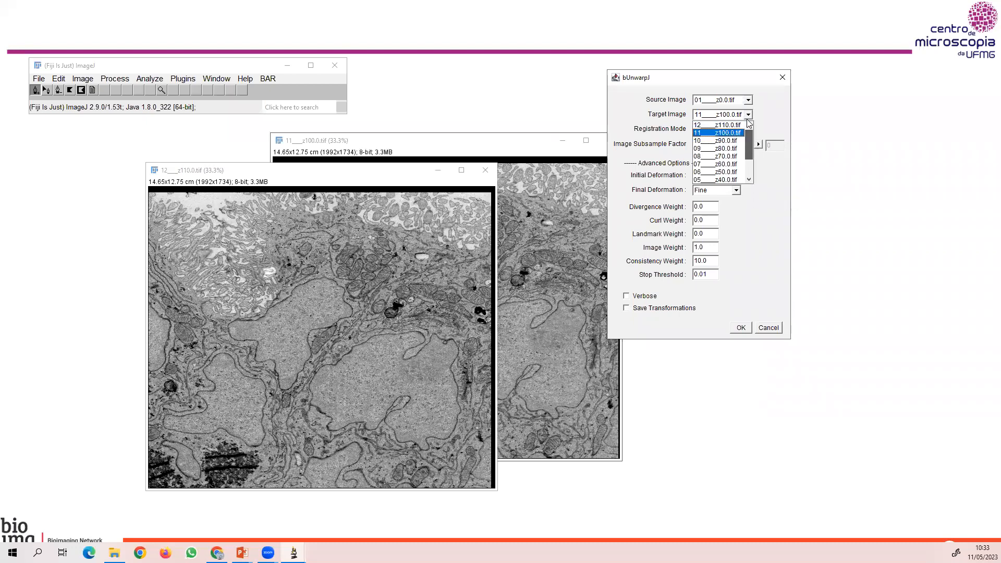
left_click(699, 126)
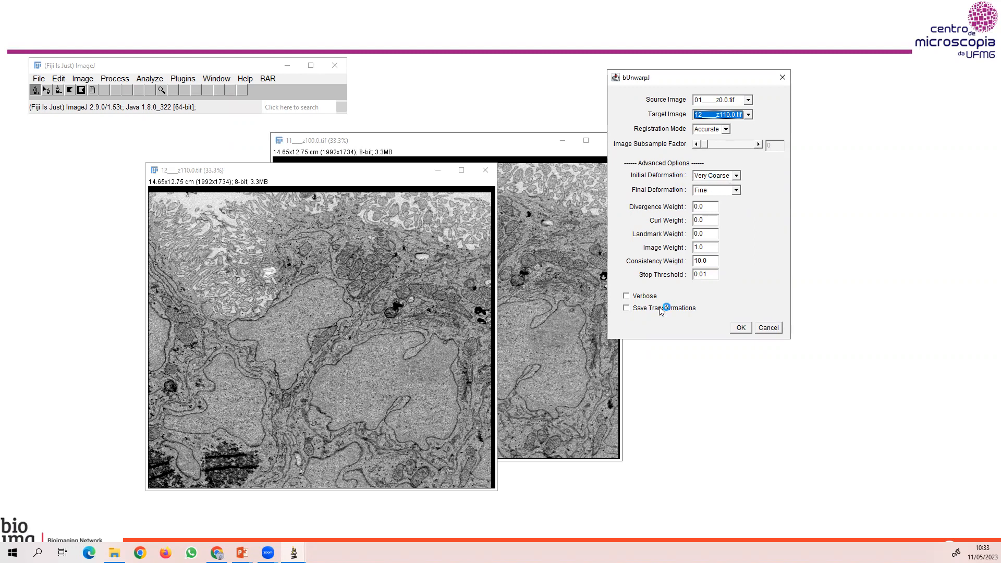
Run the bUnwarpJ registration with the chosen settings and play through the resulting Registered Target Image stack.
left_click(740, 329)
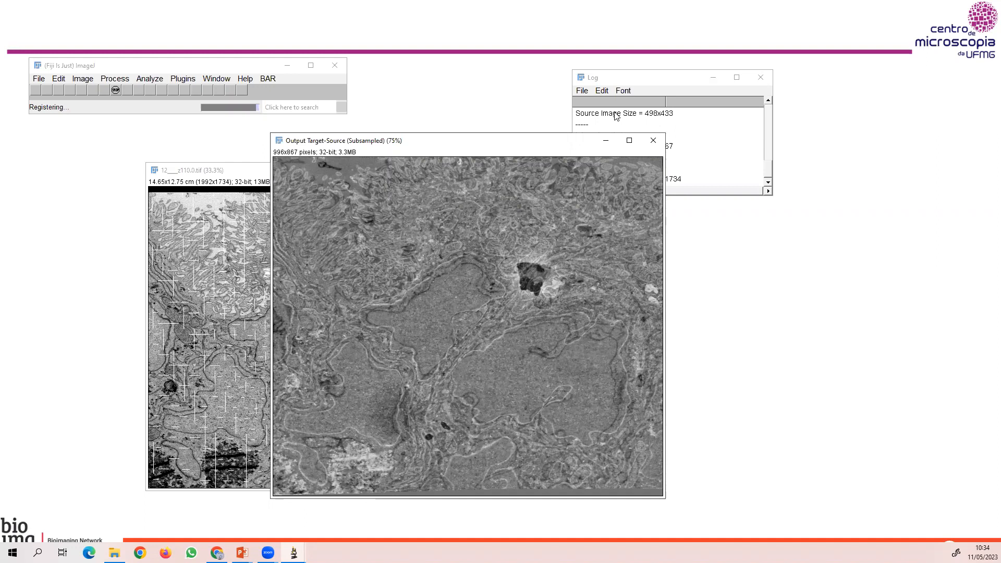
left_click_drag(667, 82, 779, 67)
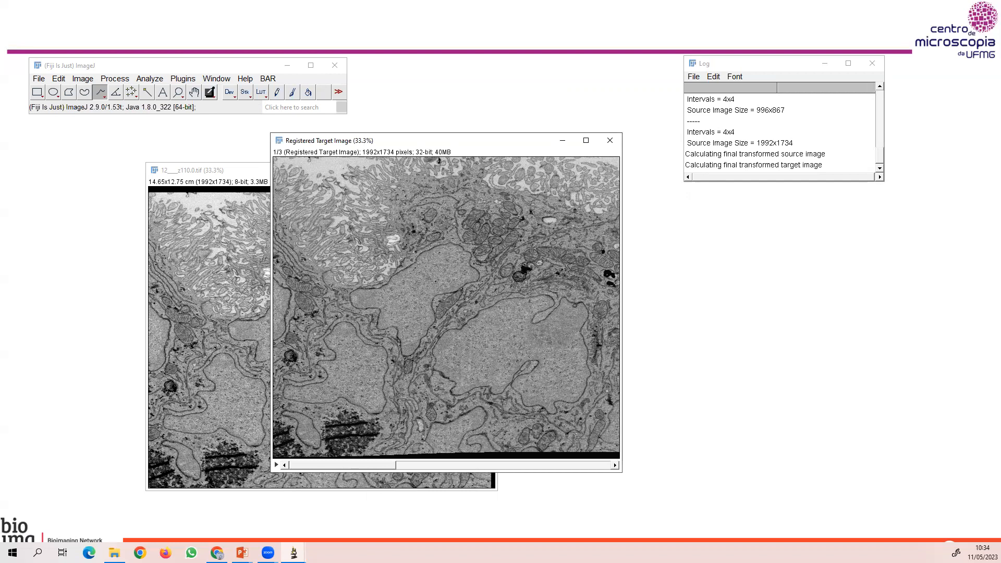
left_click(275, 465)
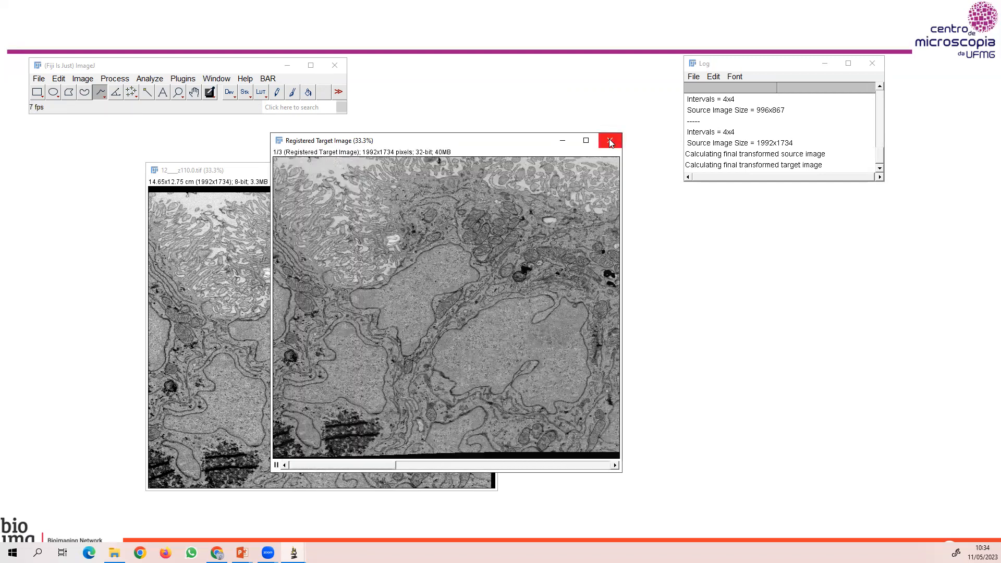
Close the registered stack and the Log window, and close all the open slice images.
left_click(610, 141)
left_click(610, 141)
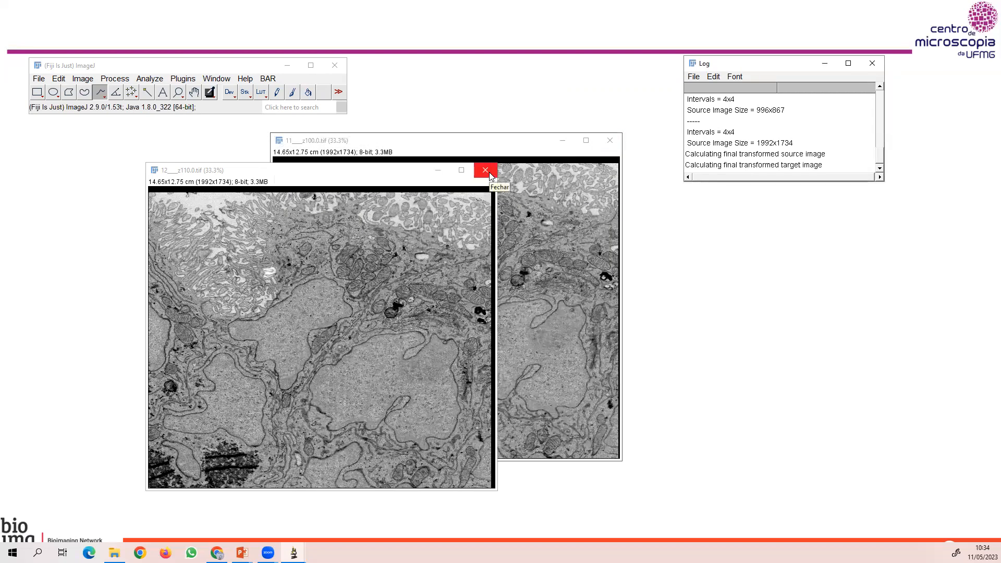
left_click(874, 62)
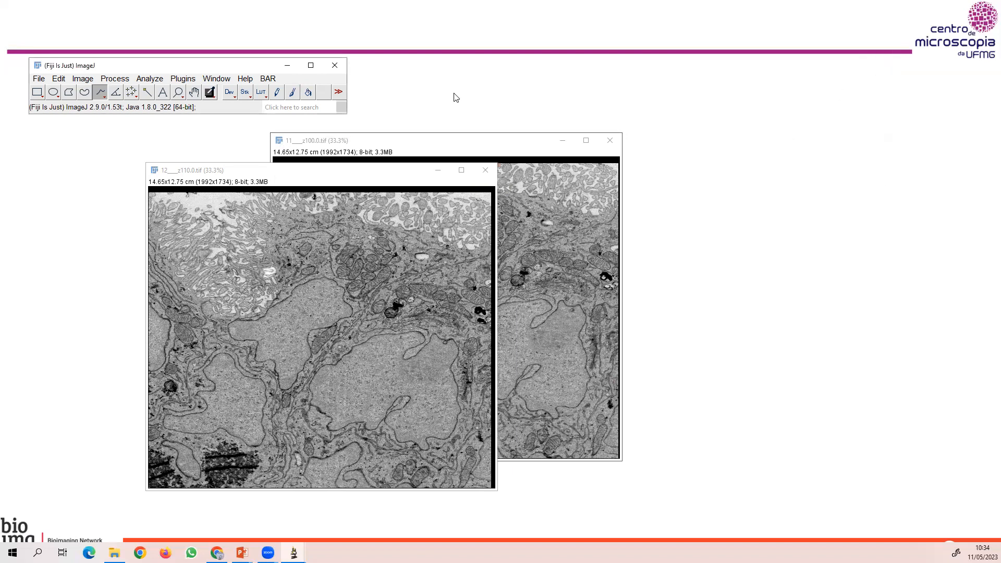
left_click(39, 78)
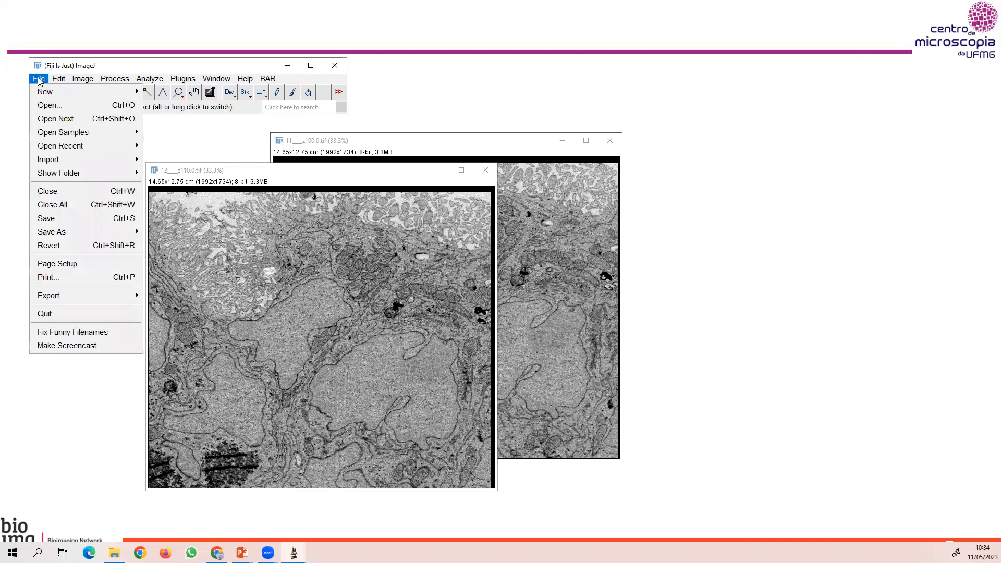
left_click(52, 204)
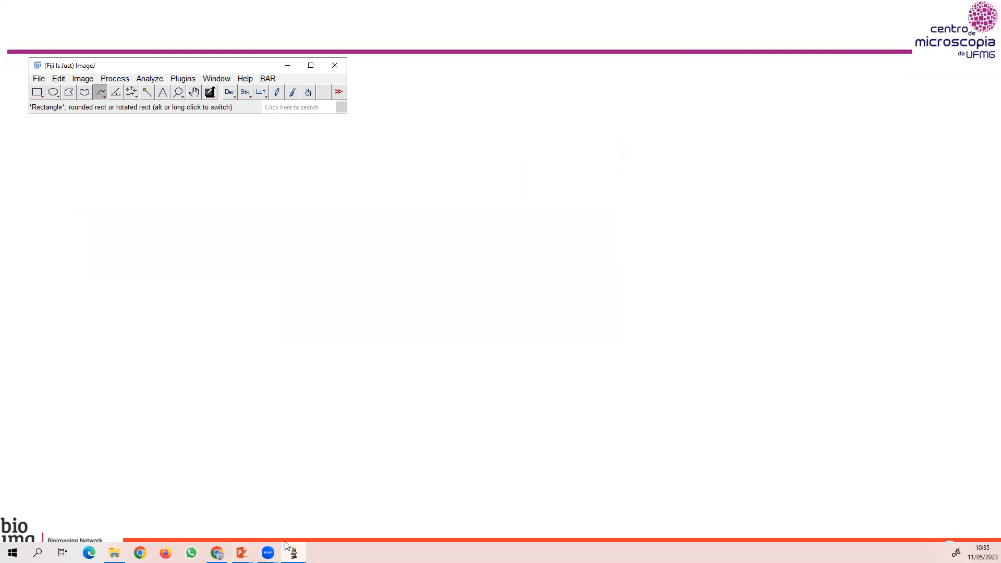
Open all twelve slice images from the stack_and_align folder in Fiji again and minimize the File Explorer window.
left_click(115, 552)
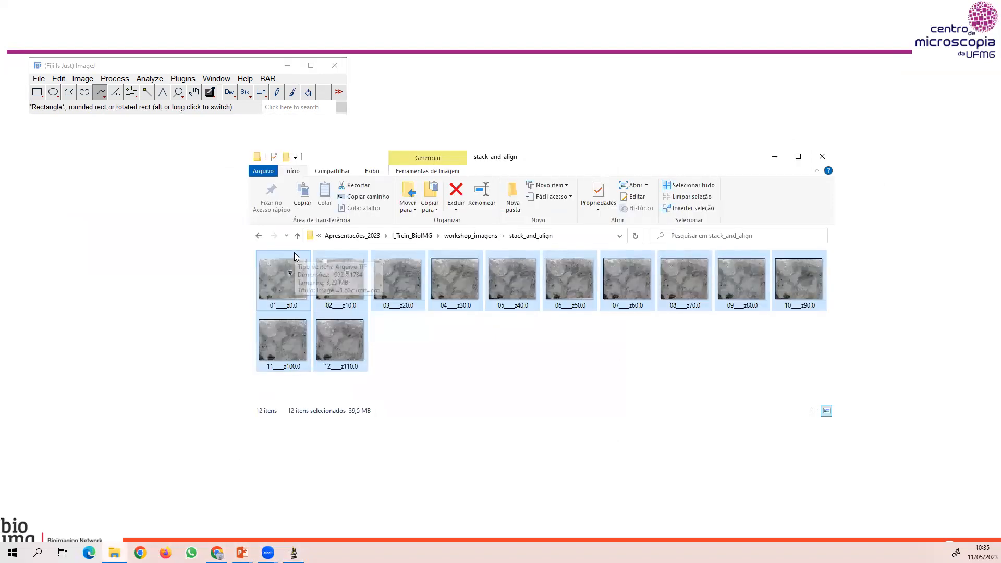
left_click_drag(294, 254, 169, 81)
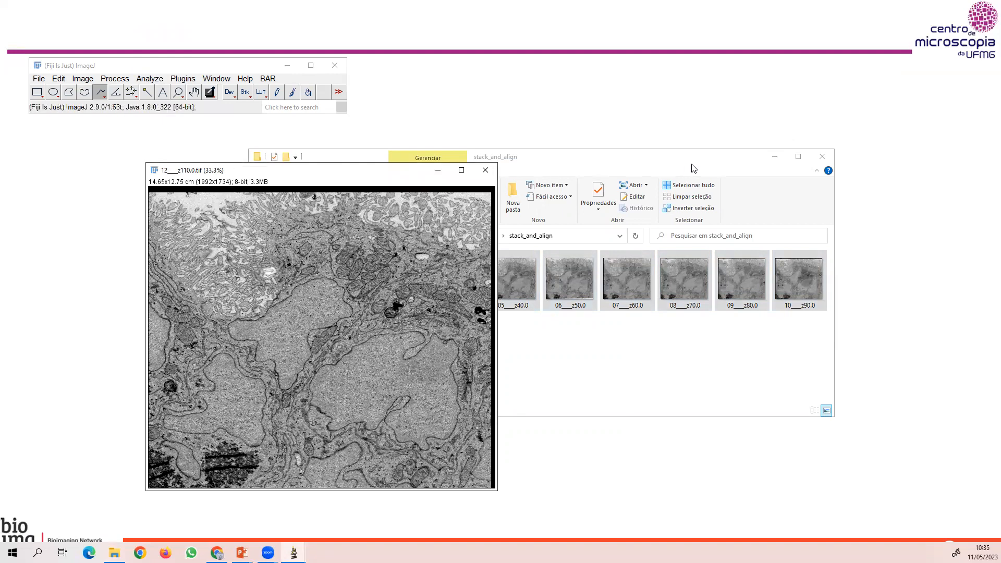
left_click(775, 156)
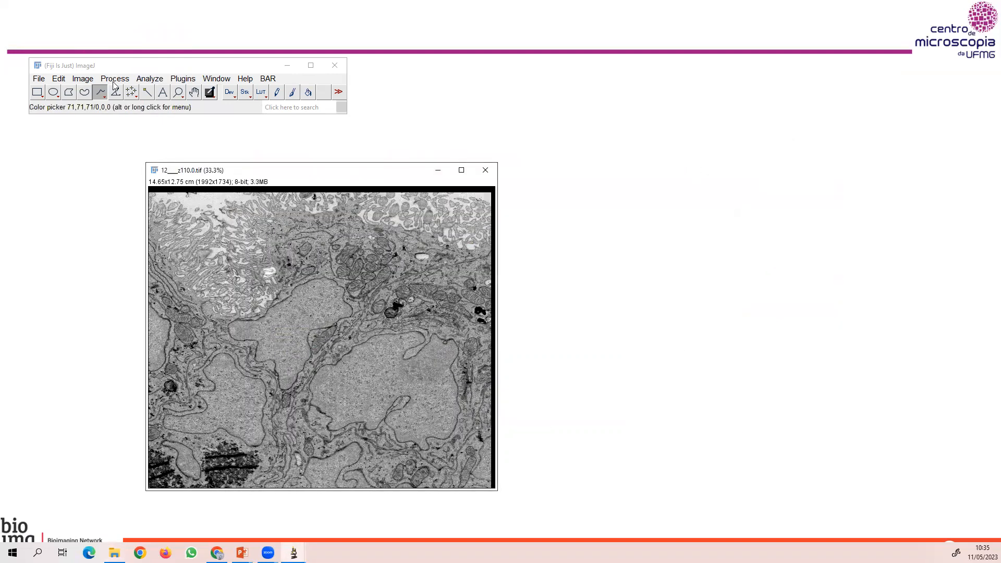
Combine the open images into a stack named aulaV, using titles as labels and without keeping the source images.
left_click(86, 81)
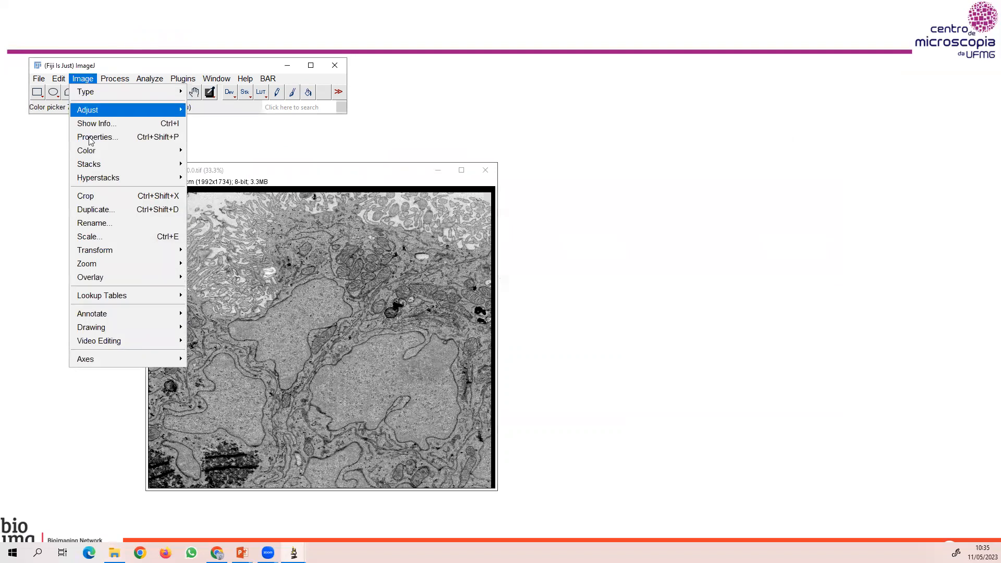
mouse_move(91, 165)
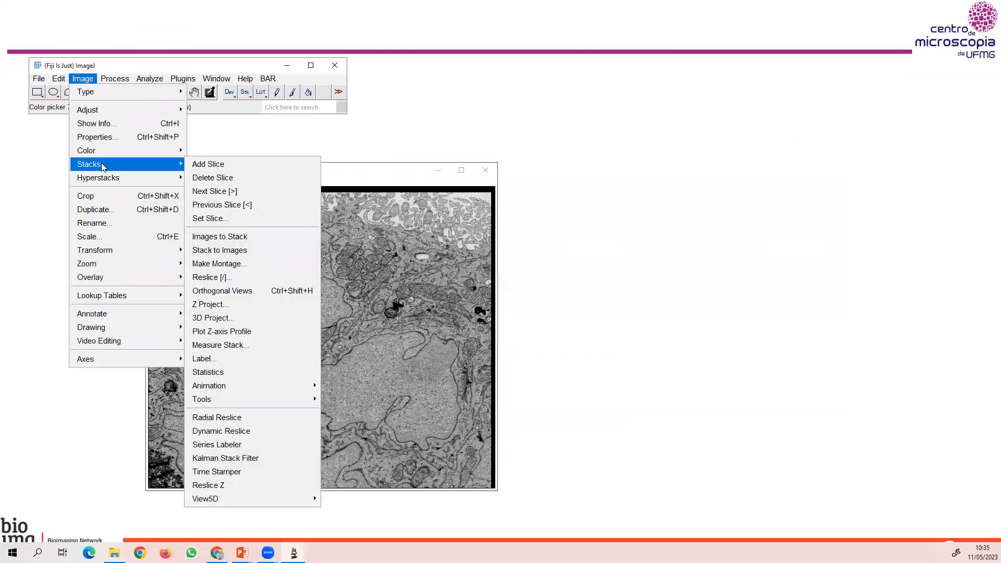
left_click(257, 236)
type("aulaV")
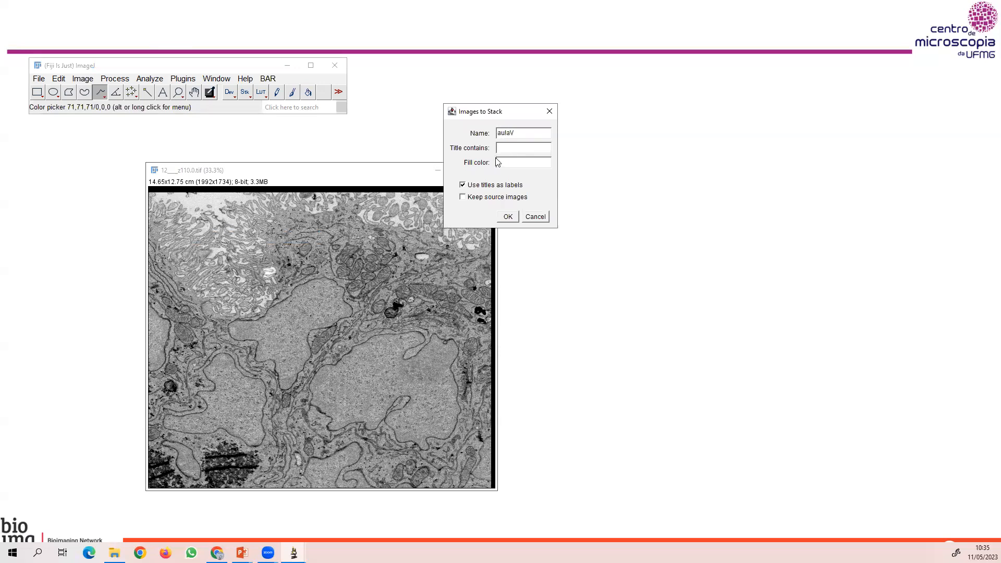
left_click(506, 218)
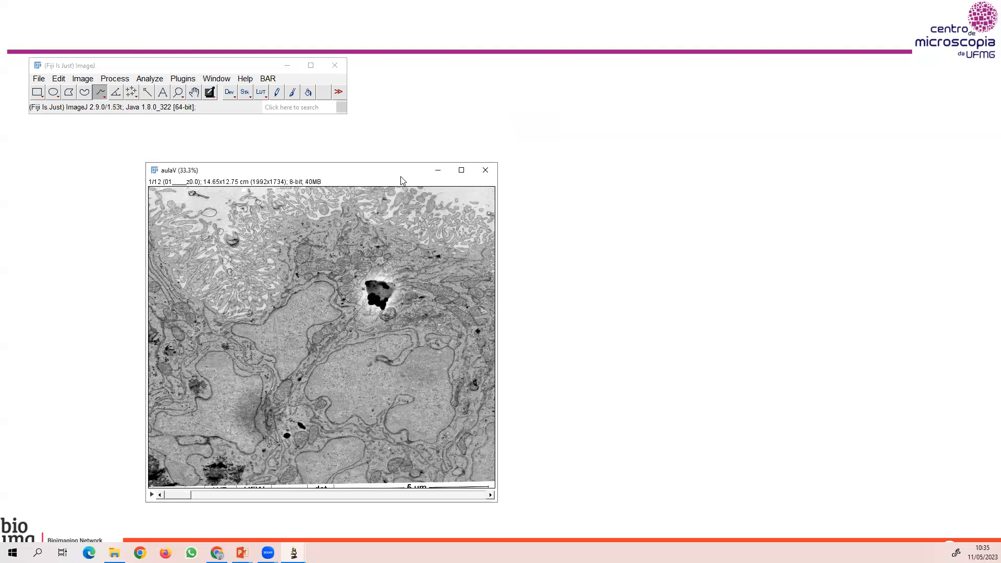
Align the aulaV stack using Linear Stack Alignment with SIFT, with Rigid as the expected transformation and interpolation enabled.
left_click(183, 79)
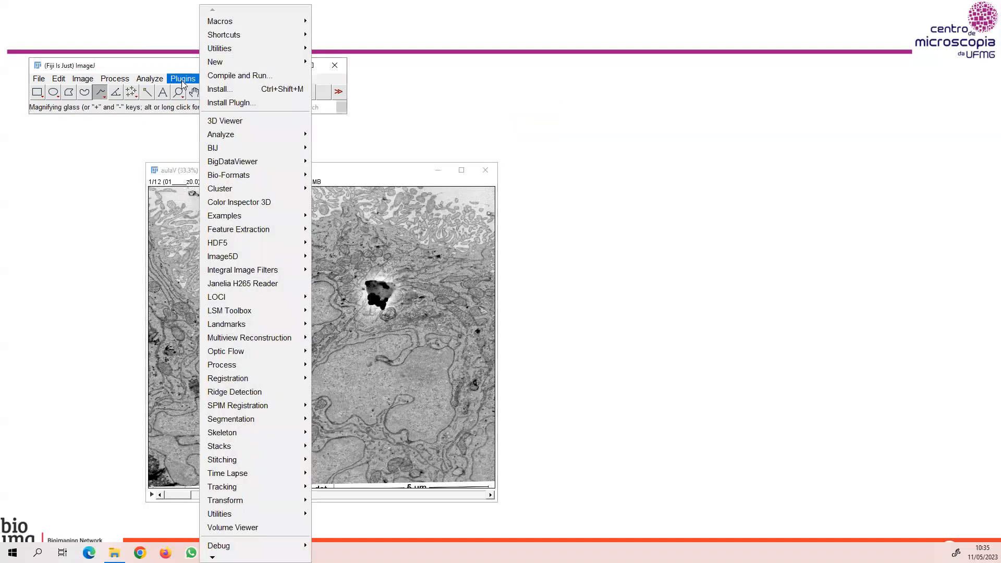
mouse_move(237, 379)
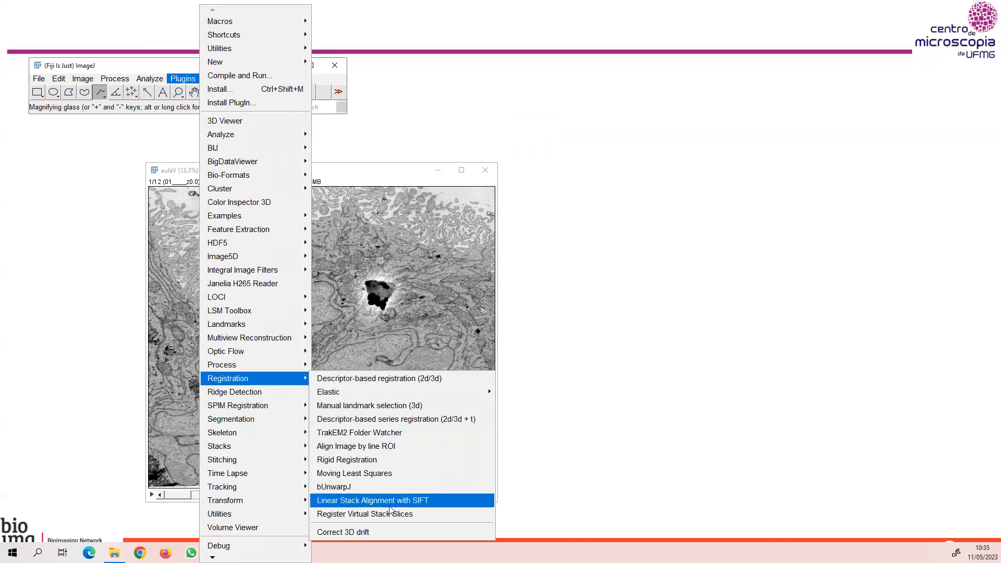
left_click(426, 500)
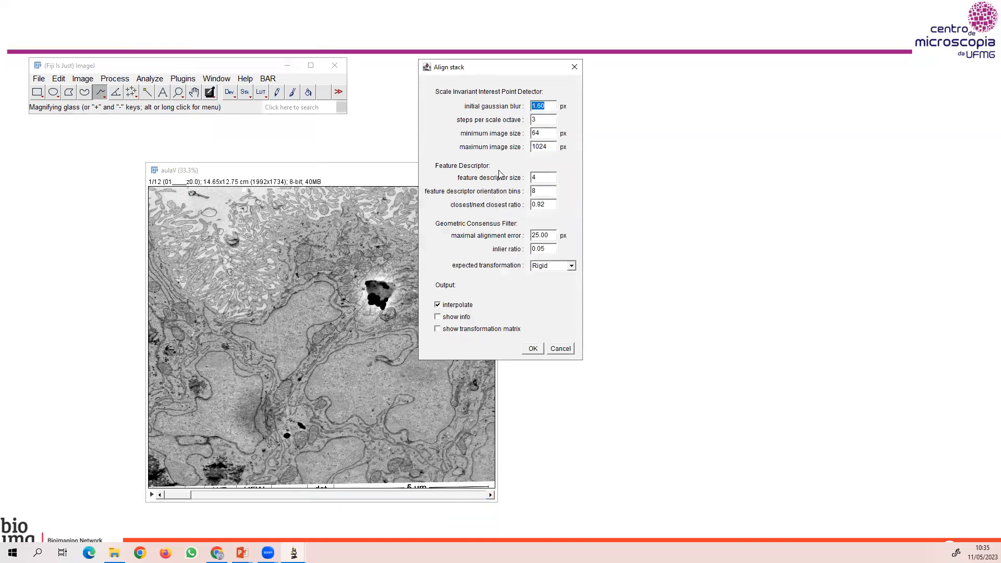
left_click_drag(504, 71, 605, 64)
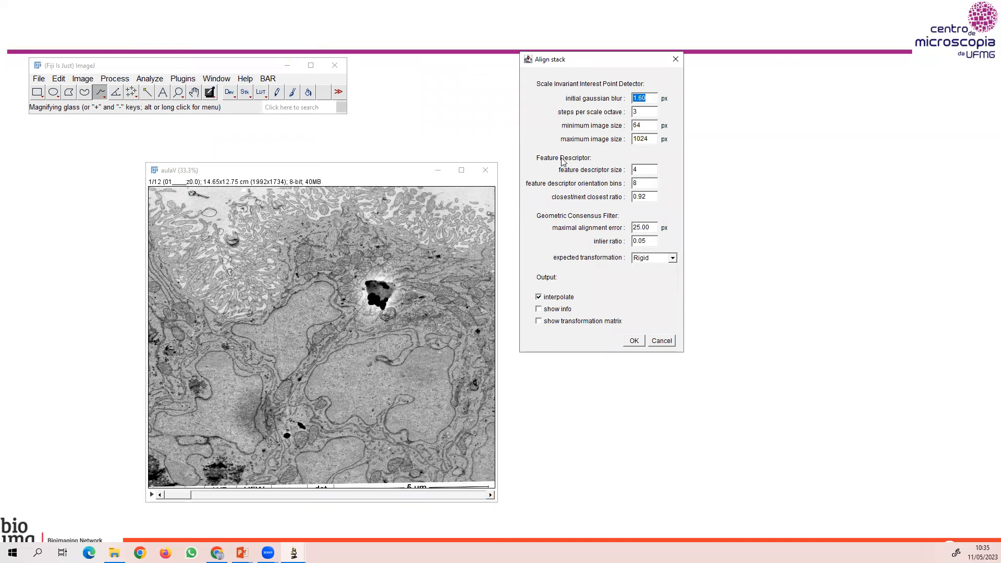
left_click(637, 341)
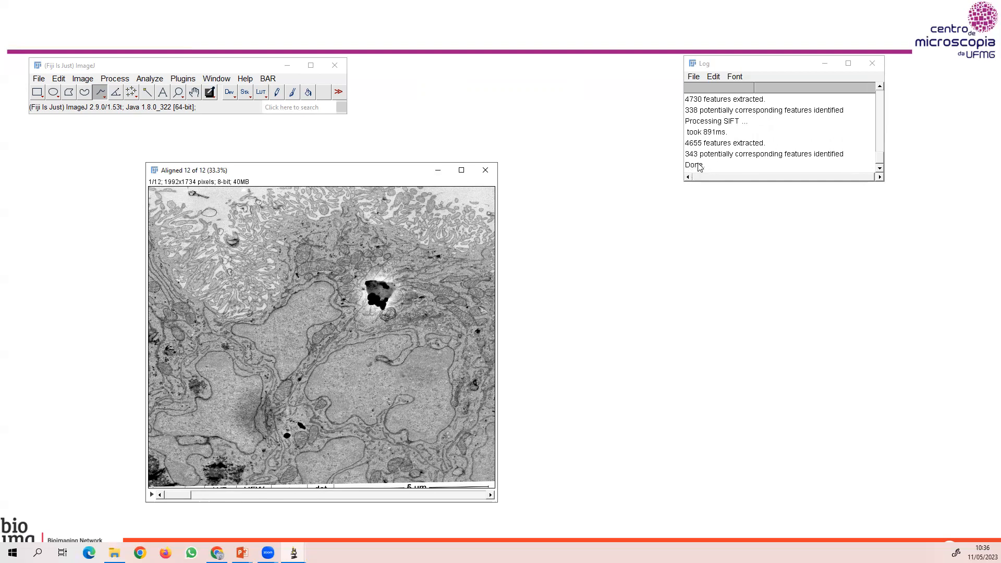
Play through the SIFT-aligned stack, and close it together with the aulaV stack and the Log window.
left_click(151, 494)
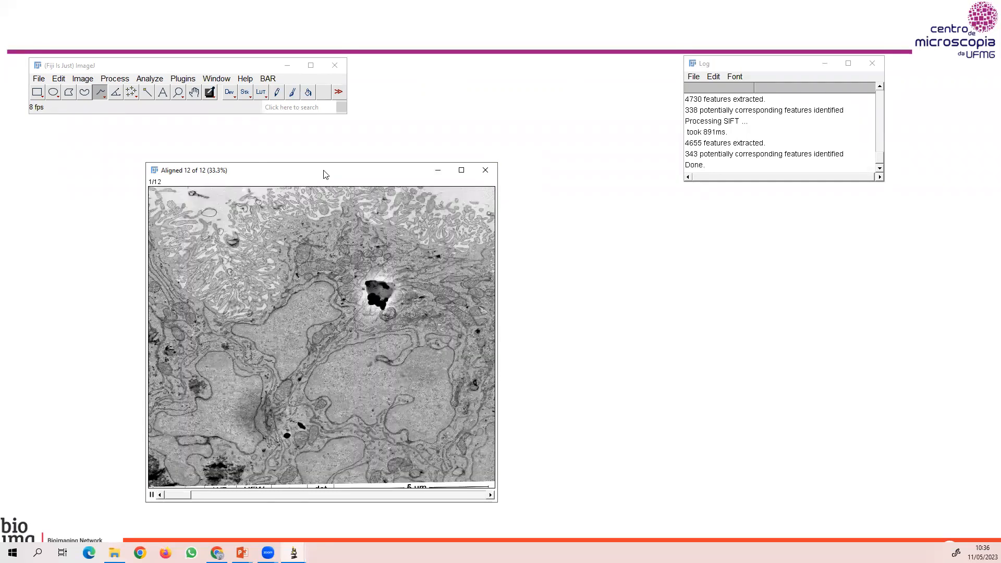
left_click(39, 80)
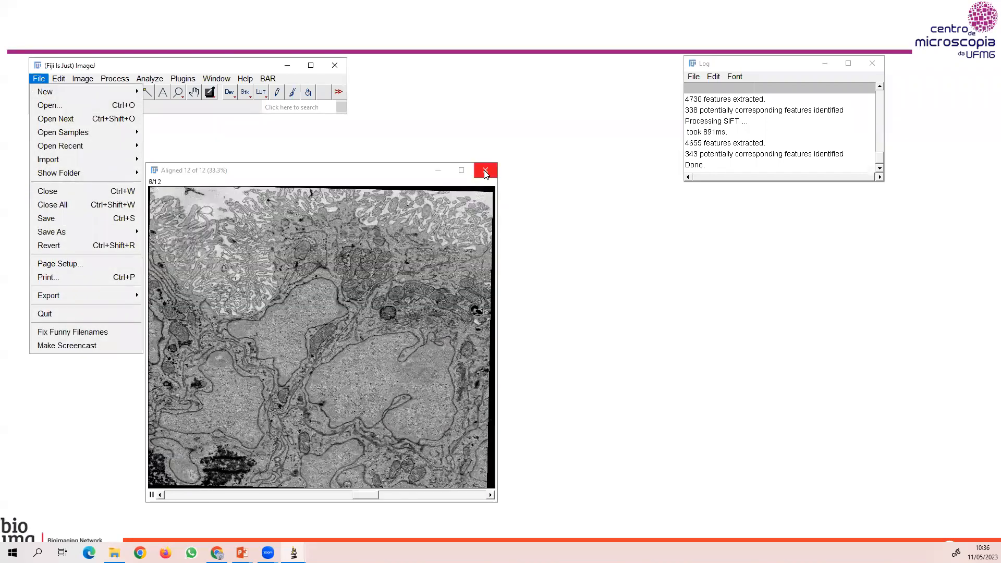
left_click(436, 234)
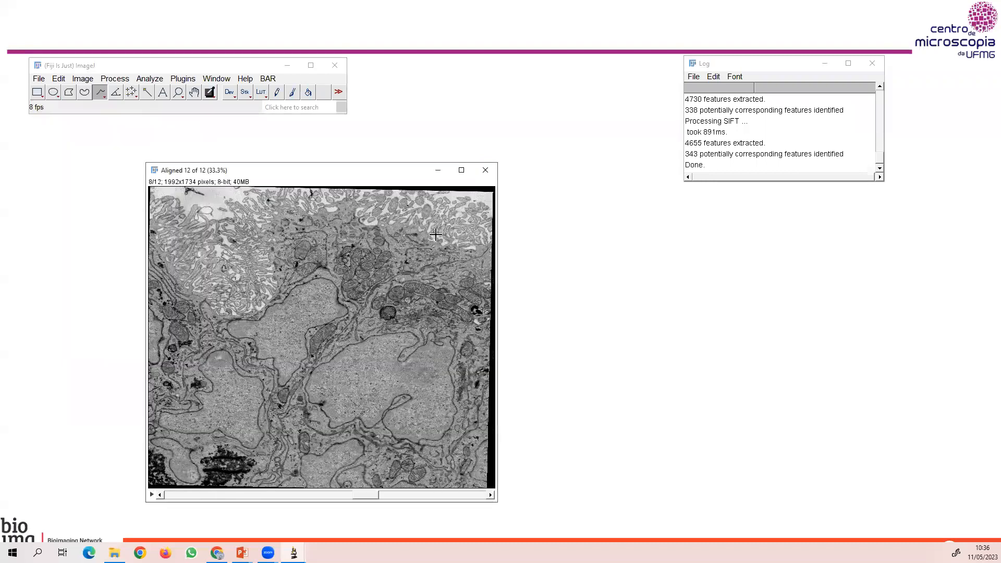
left_click(486, 170)
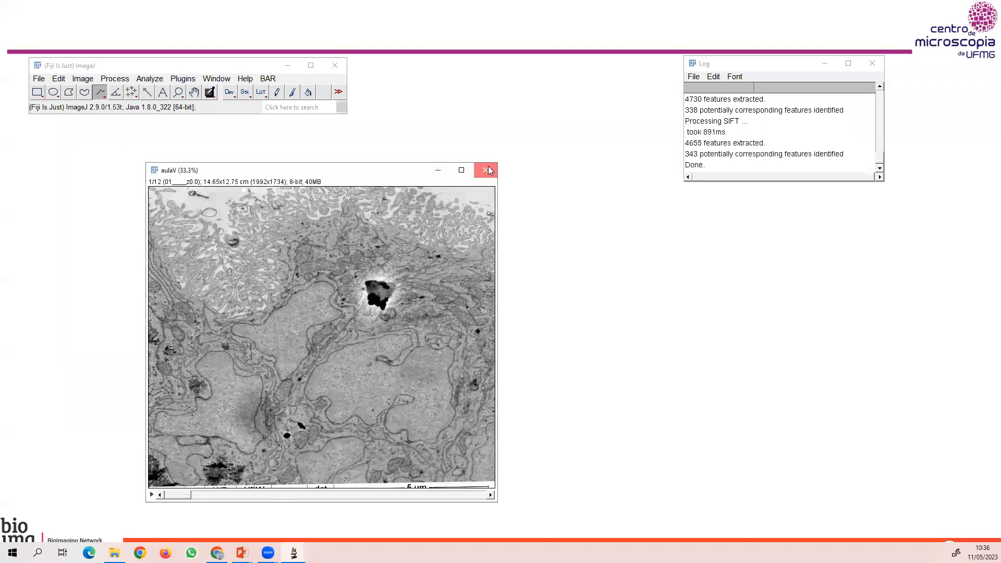
left_click(488, 170)
left_click(871, 64)
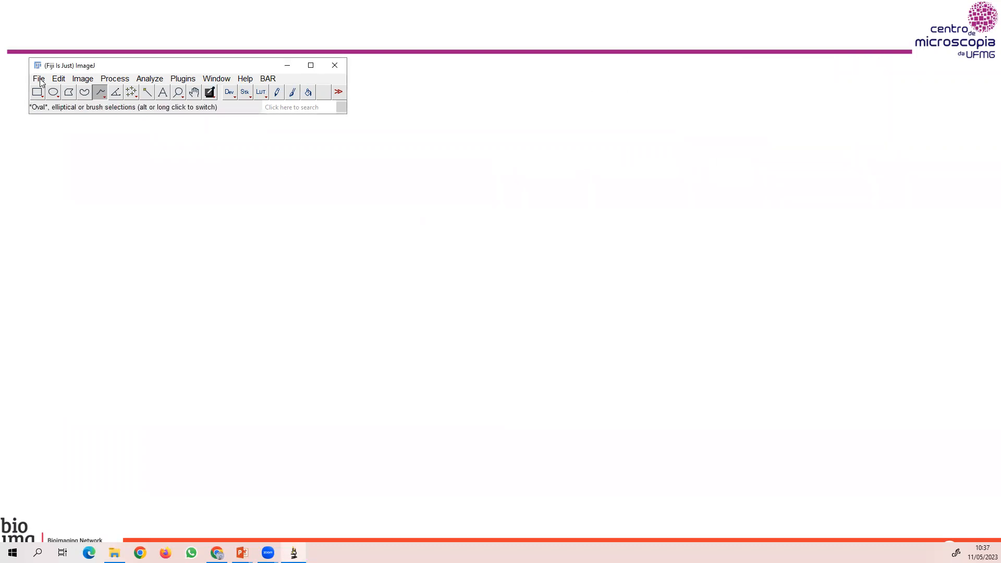
Import the stack_and_align folder from workshop_imagens into Fiji as a virtual stack of 12 images with names sorted numerically.
left_click(83, 78)
mouse_move(99, 167)
key("alt+Tab")
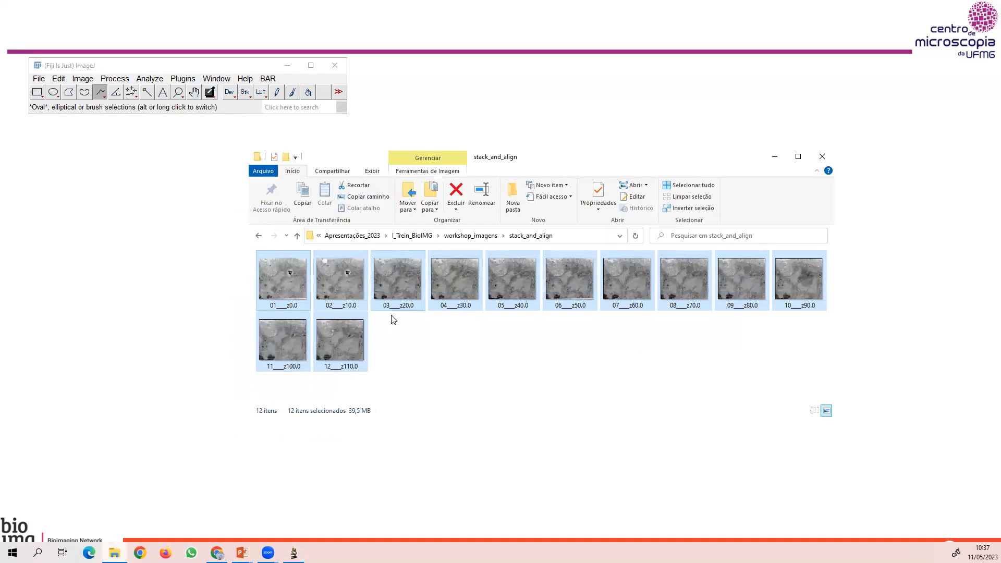
left_click(470, 236)
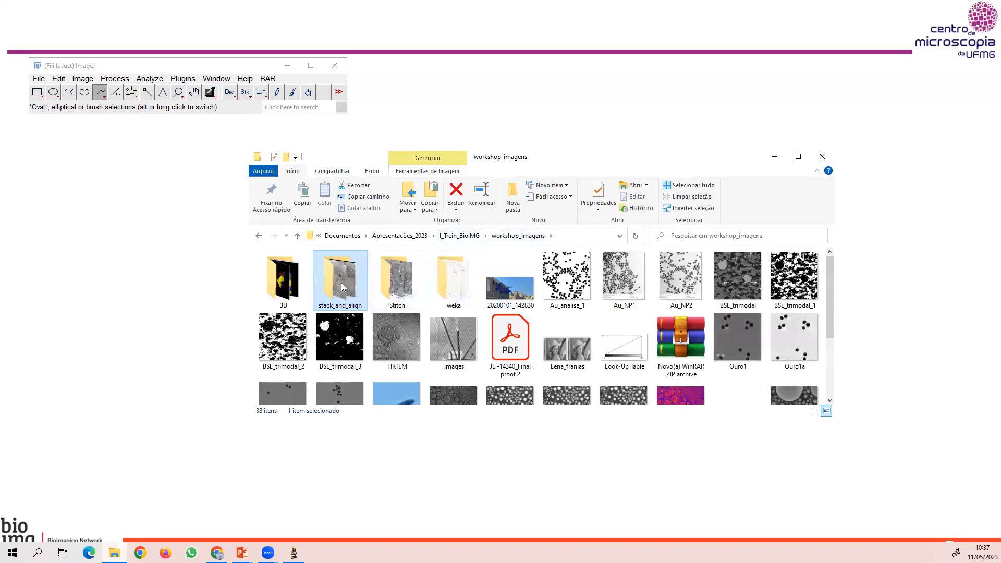
left_click_drag(340, 279, 180, 68)
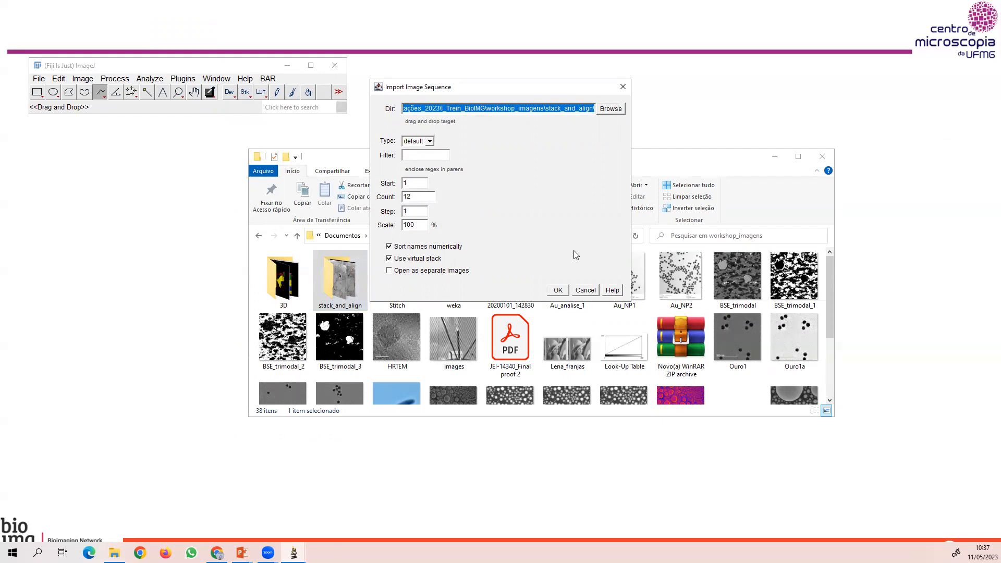
left_click(558, 292)
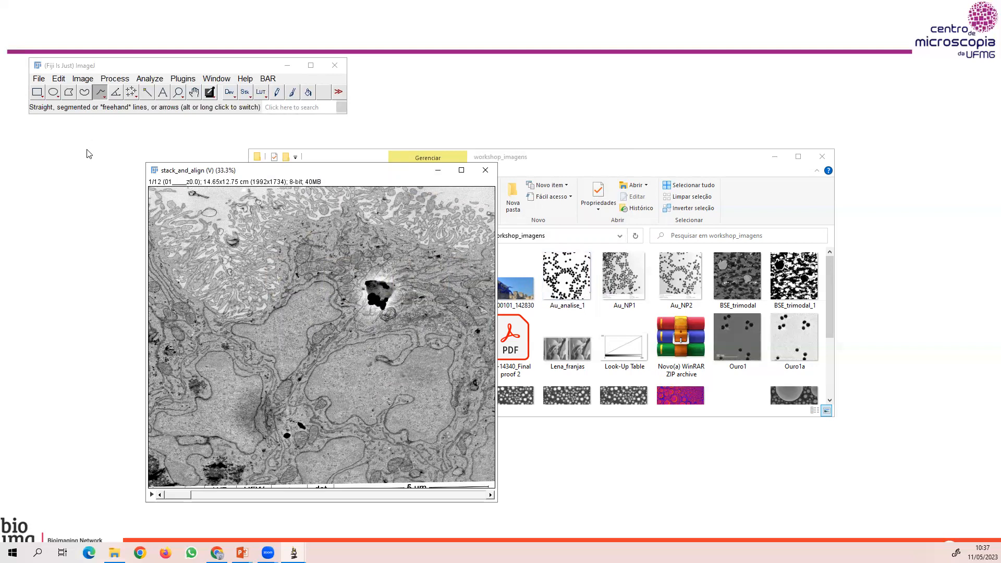
Play through the stack_and_align virtual stack, close it, and minimize the File Explorer window.
left_click(151, 494)
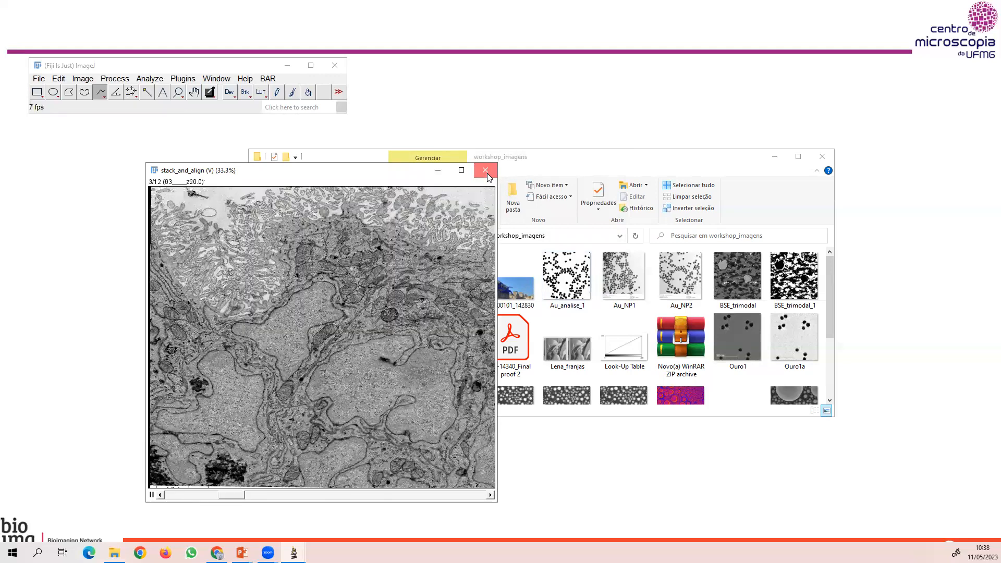
left_click(487, 176)
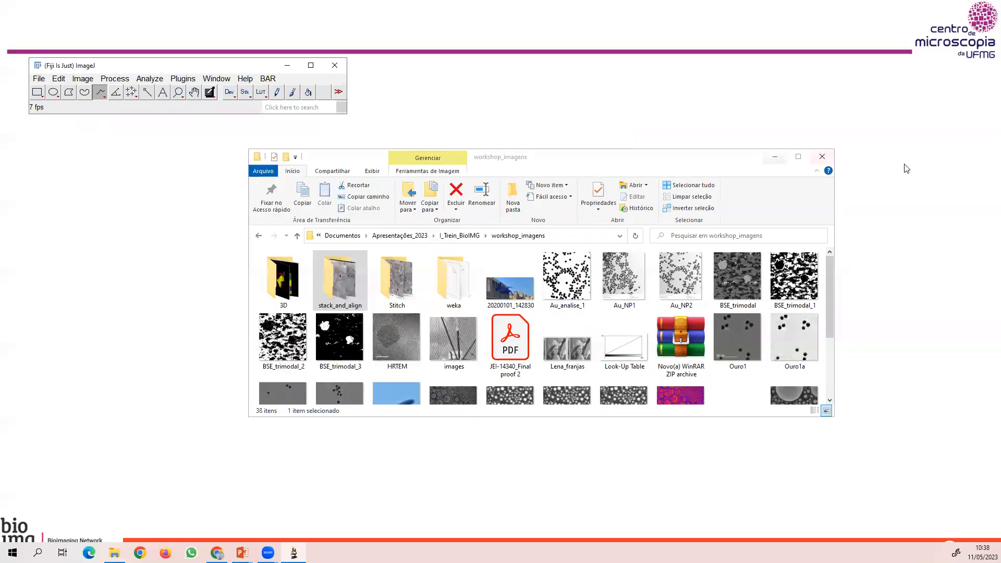
left_click(775, 159)
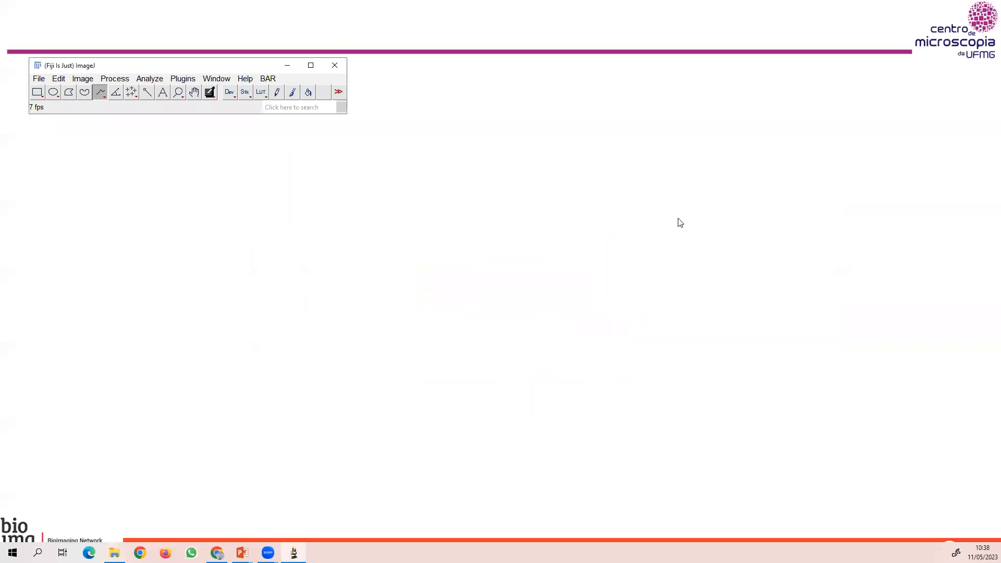
Return to the presentation and advance past the SIFT and bUnwarpJ slide to the slide "A função Stitching".
left_click(300, 545)
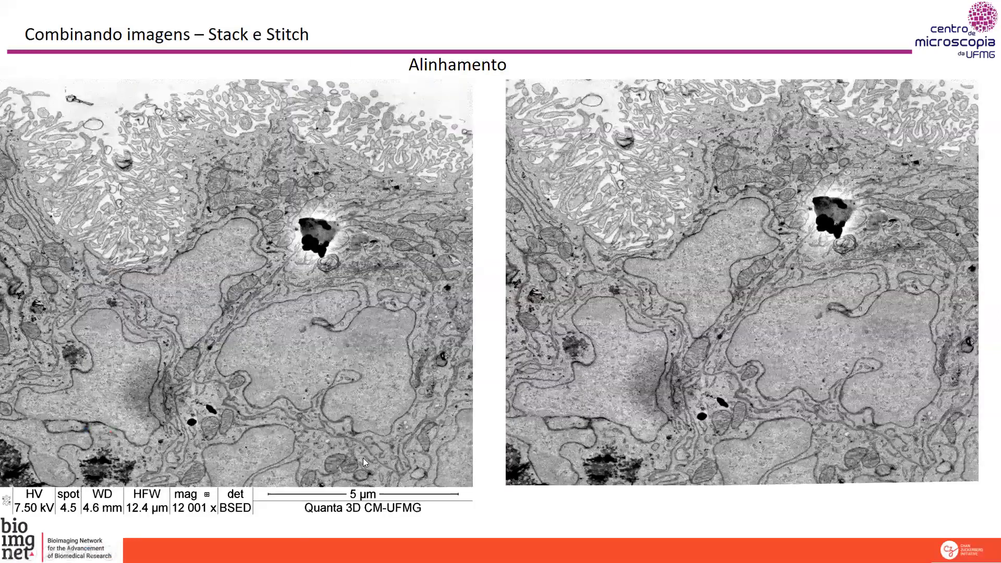
left_click(363, 458)
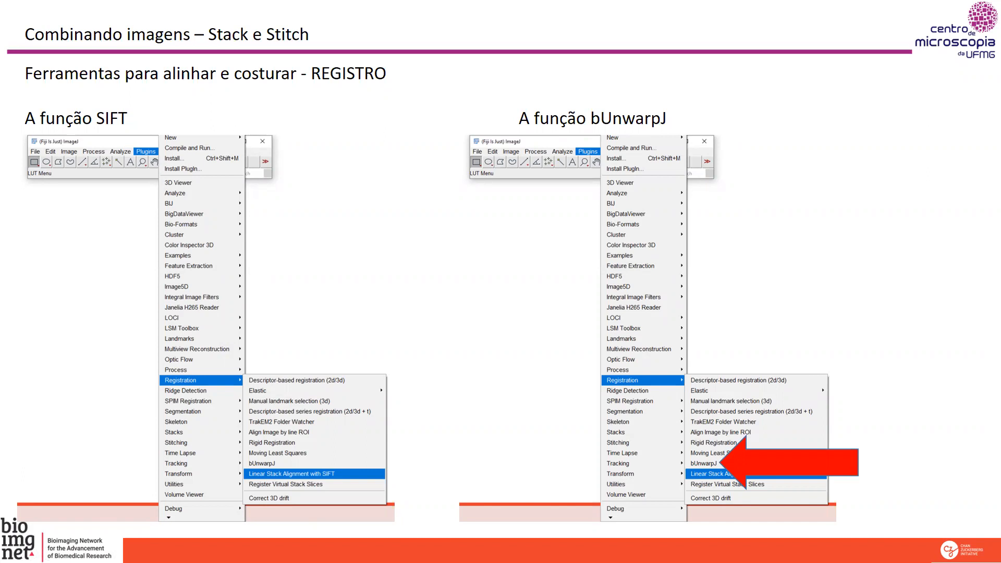
key("Right")
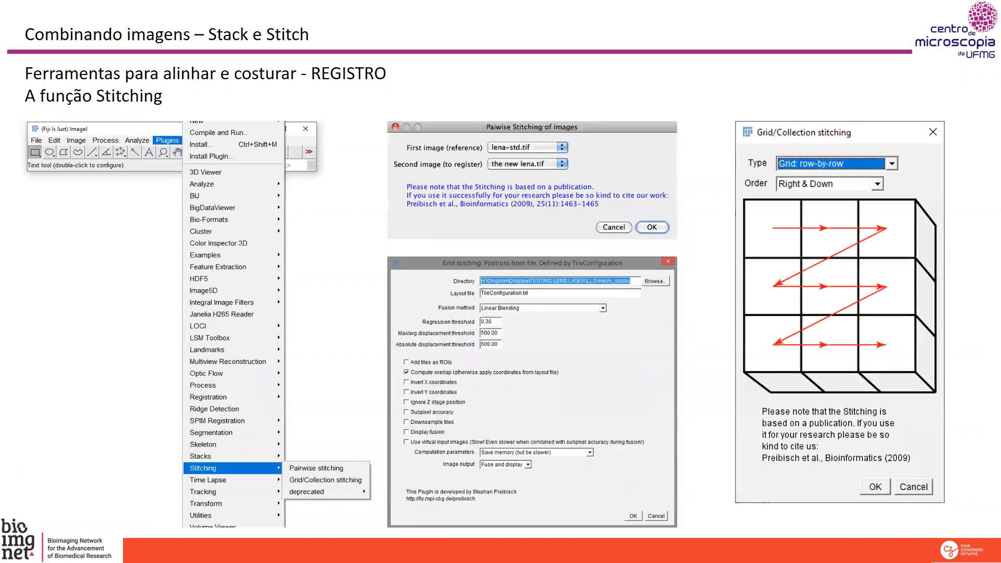
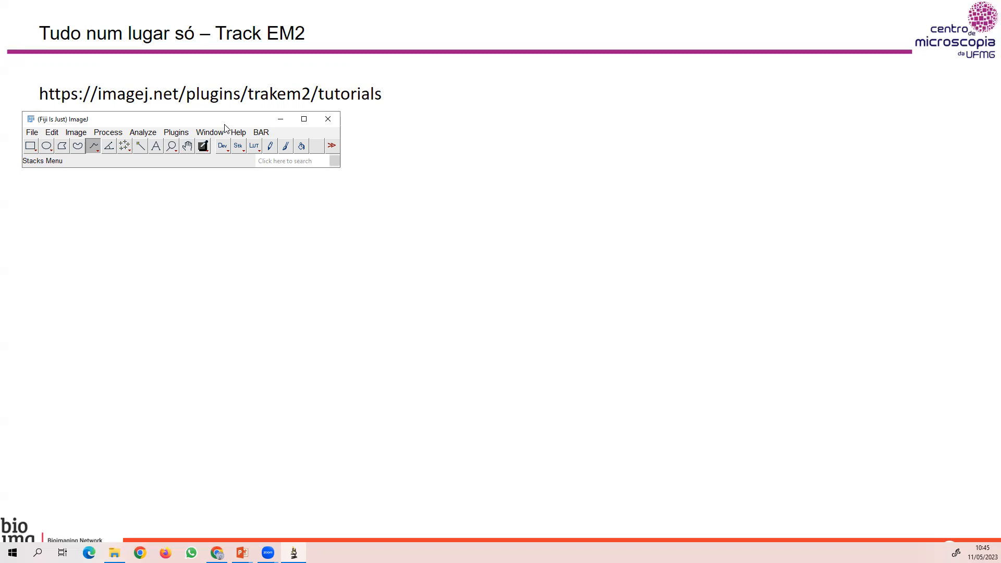
Create a blank TrakEM2 project in Fiji with the stack_and_align folder in workshop_imagens as its storage folder.
left_click_drag(230, 124, 237, 129)
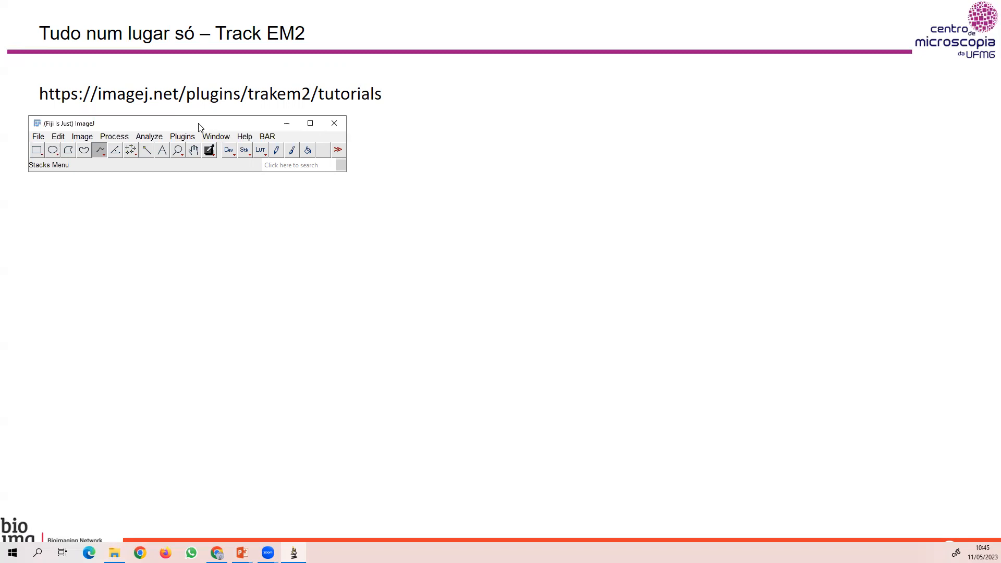
left_click_drag(200, 126, 205, 127)
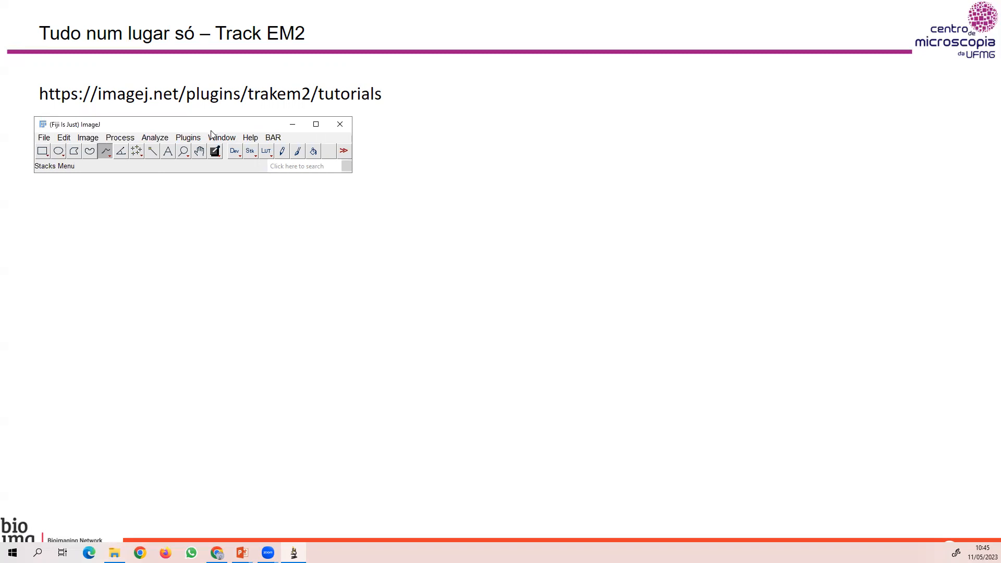
left_click(45, 141)
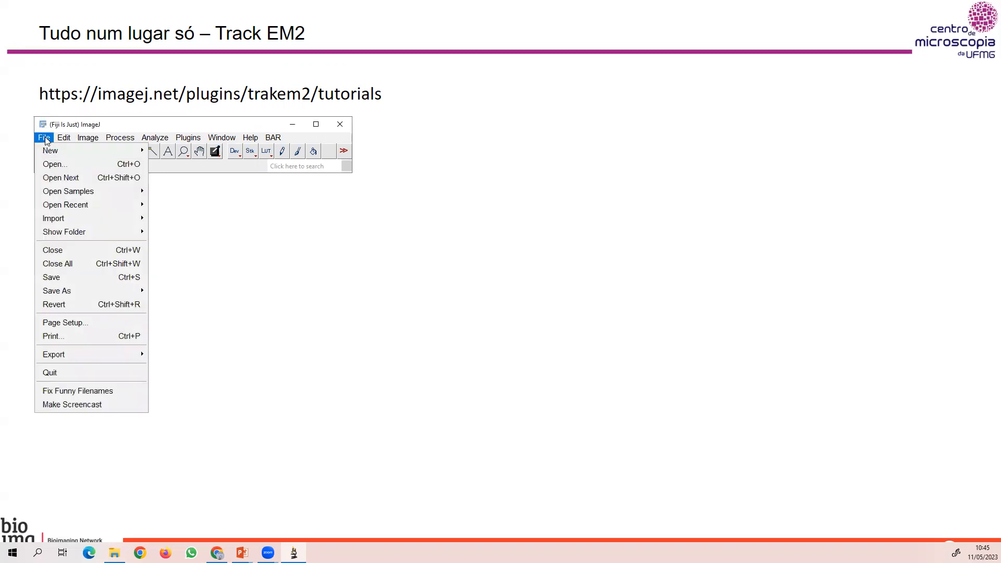
mouse_move(78, 150)
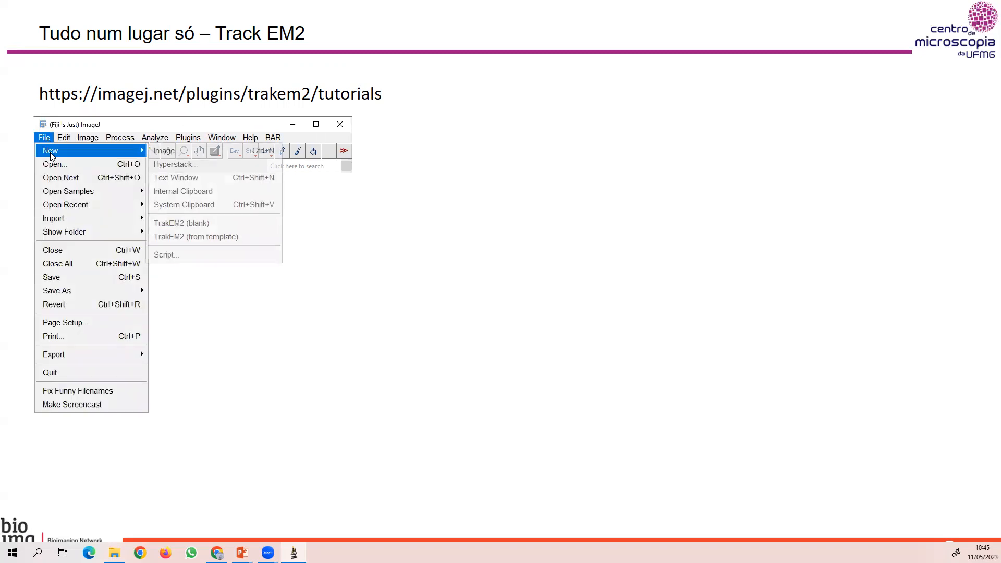
left_click(189, 228)
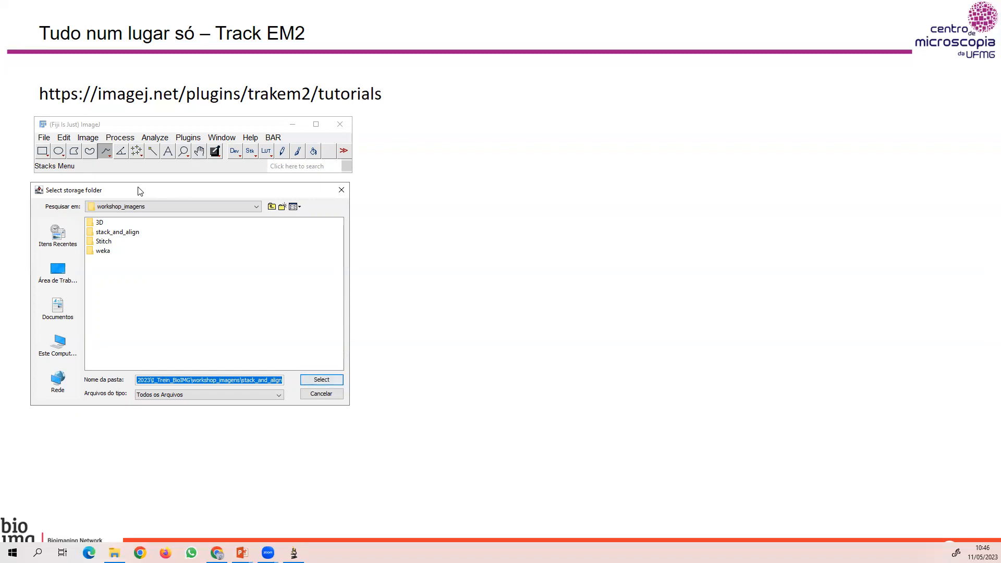
double_click(94, 233)
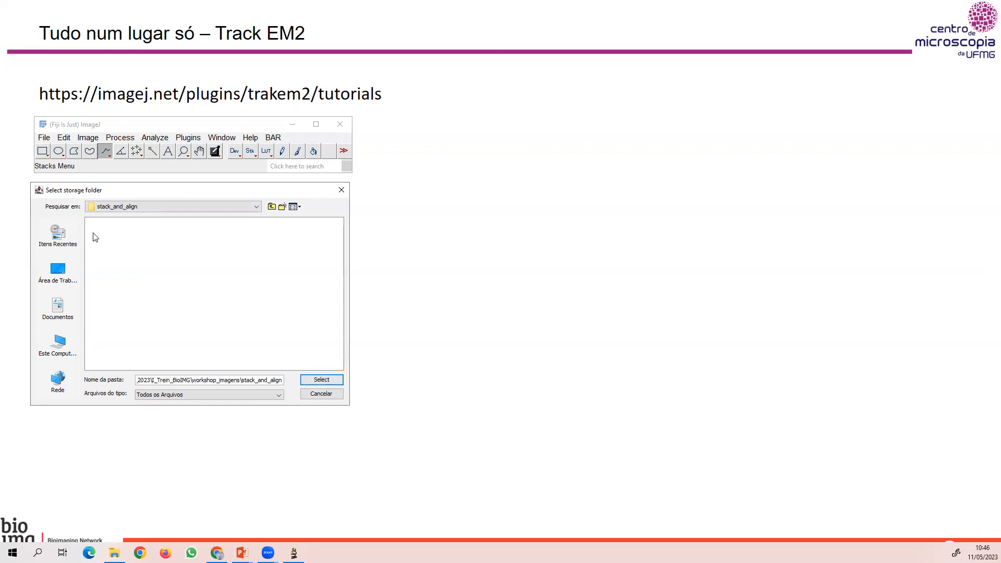
left_click(322, 380)
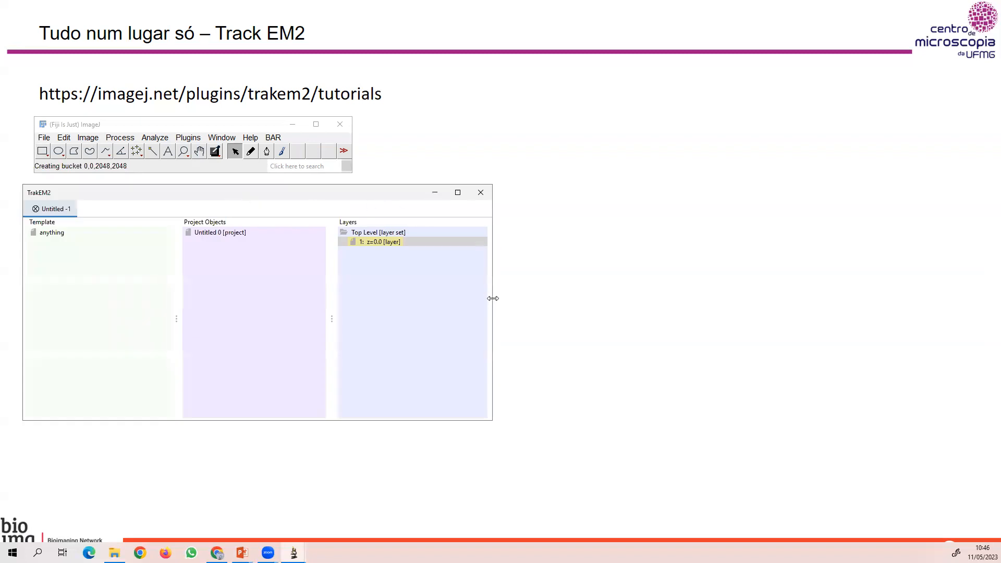
Narrow and minimize the TrakEM2 project window, and shrink the empty canvas window so it sits clear of the Fiji main window.
left_click_drag(493, 298, 438, 298)
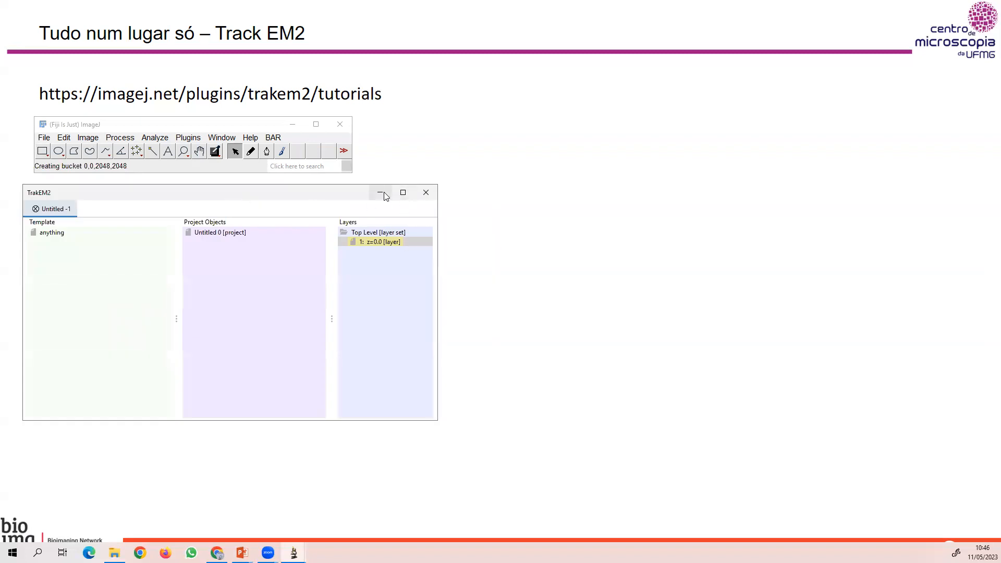
left_click(381, 193)
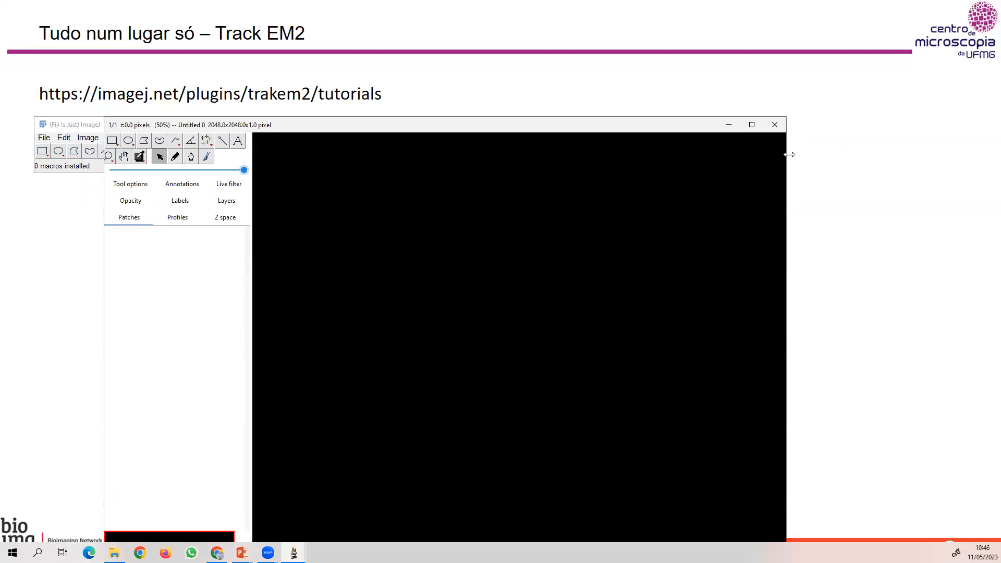
left_click_drag(788, 154, 788, 154)
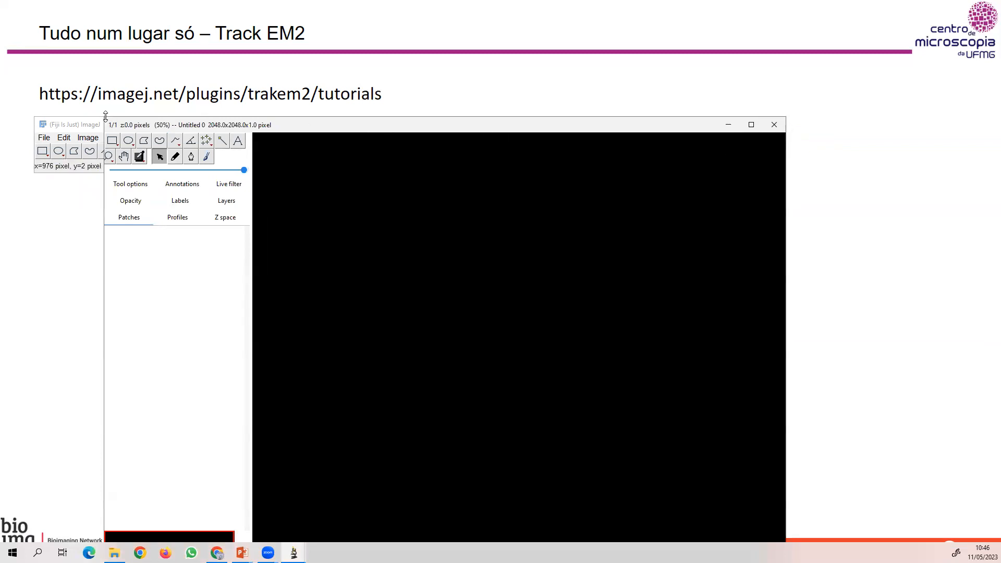
left_click_drag(104, 116, 293, 285)
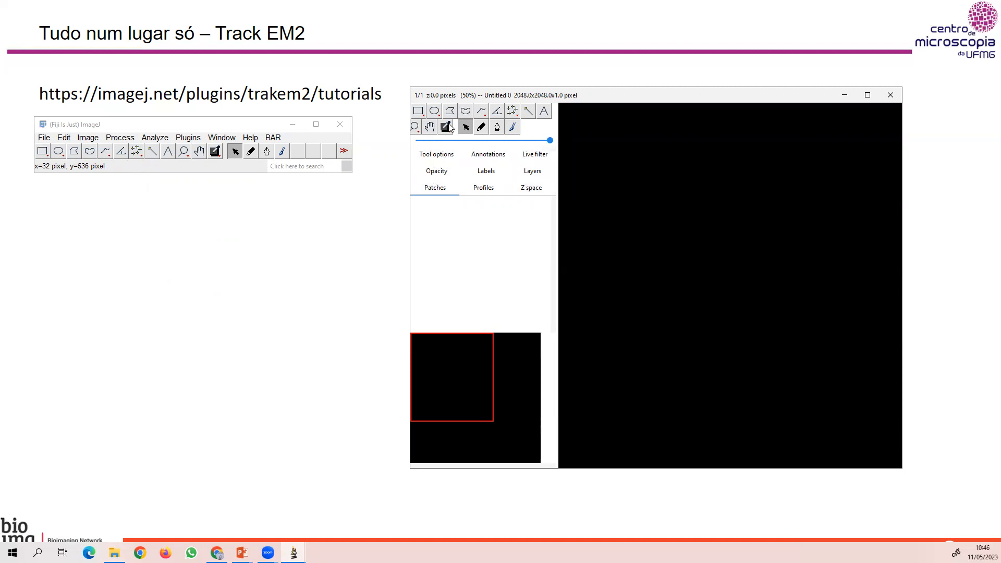
Try to import the SSA1 AVI movie from the workshop_imagens 3D folder into the project as a virtual stack.
right_click(666, 178)
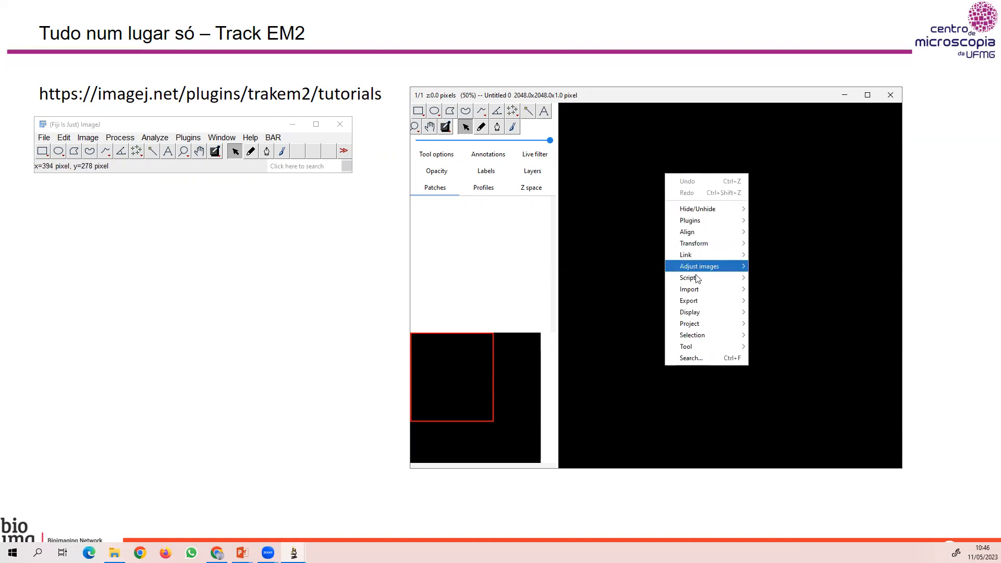
mouse_move(698, 292)
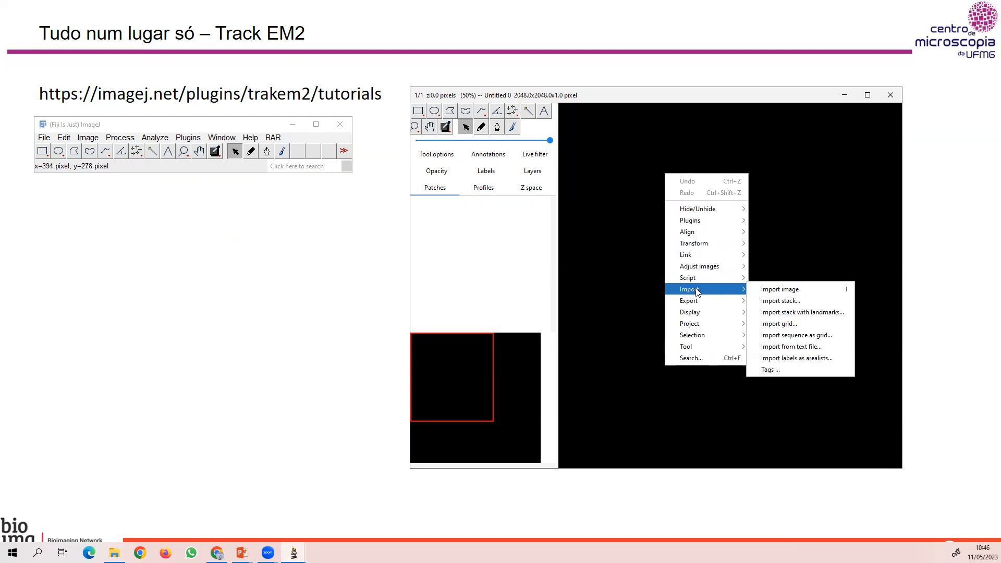
left_click(777, 302)
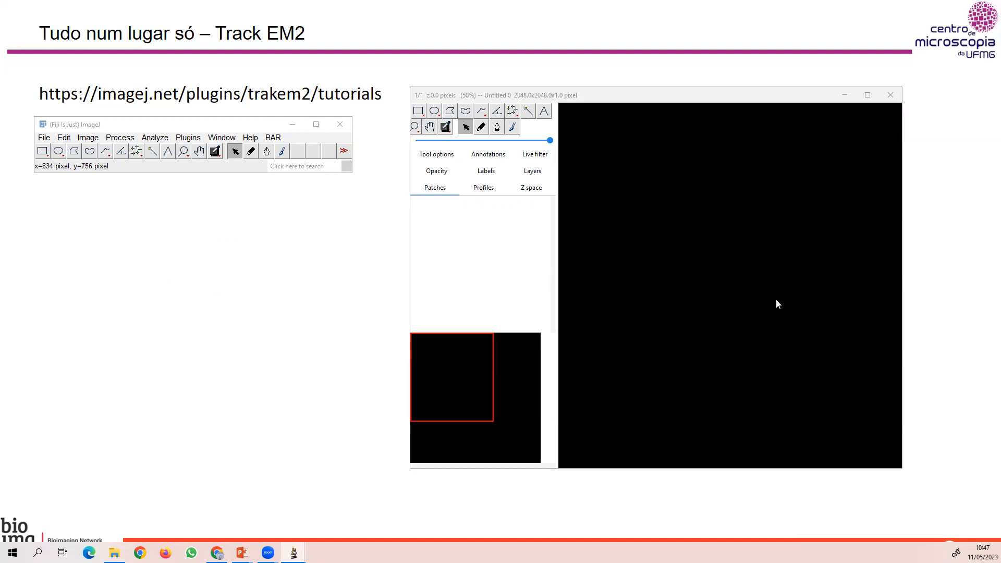
mouse_move(655, 168)
left_mouse_down()
mouse_move(663, 244)
mouse_move(656, 148)
left_mouse_up()
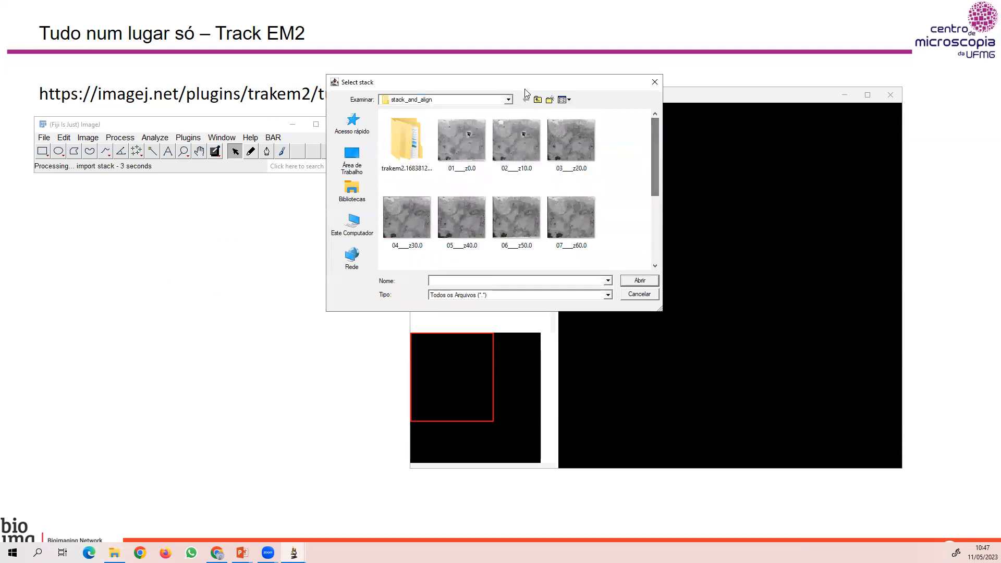
left_click(537, 100)
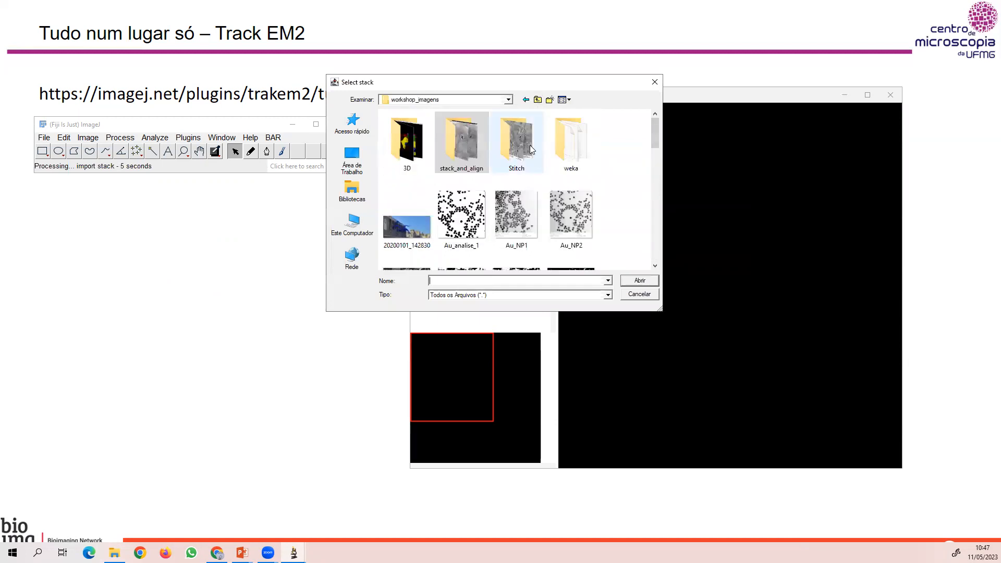
double_click(411, 154)
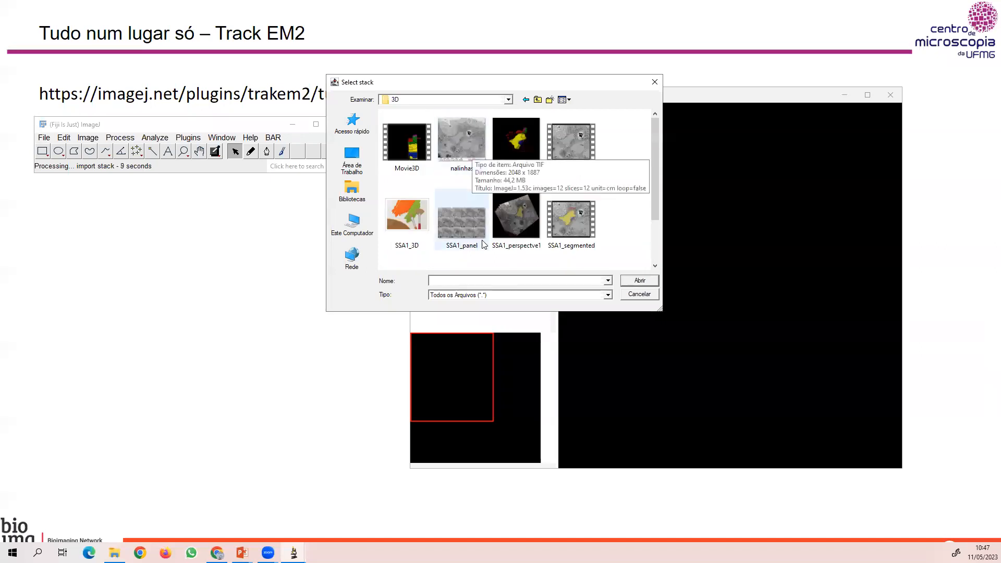
double_click(574, 143)
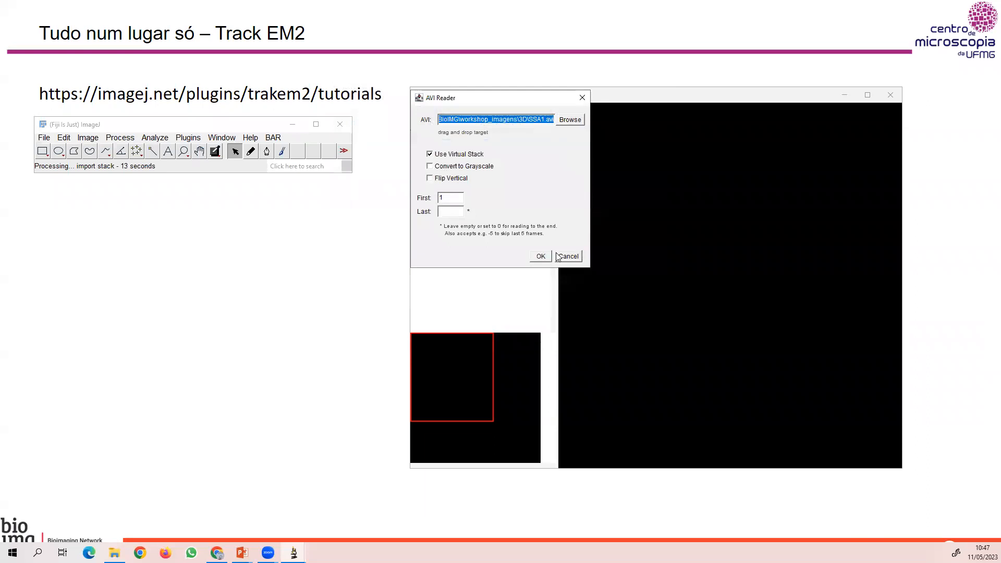
left_click(541, 257)
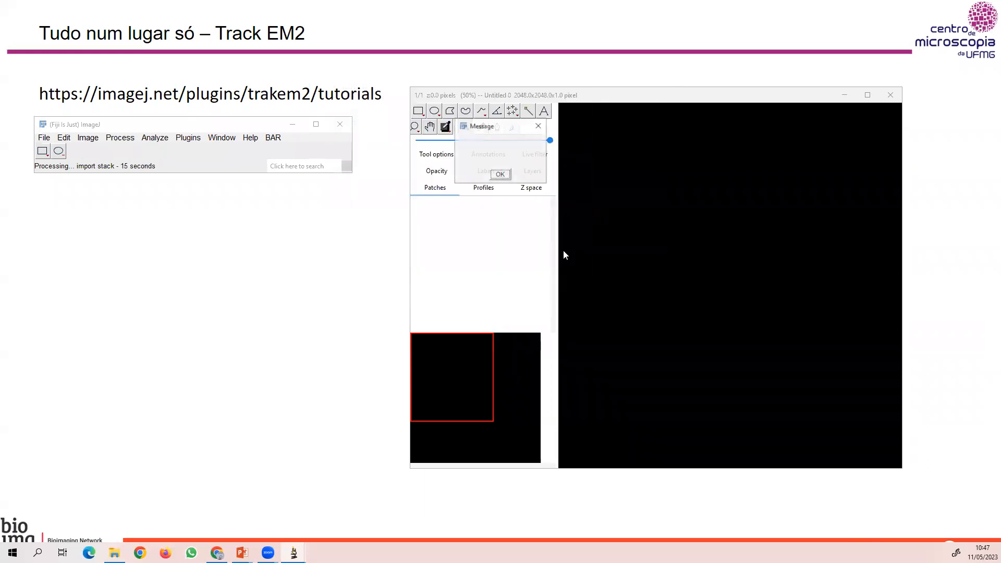
left_click(501, 173)
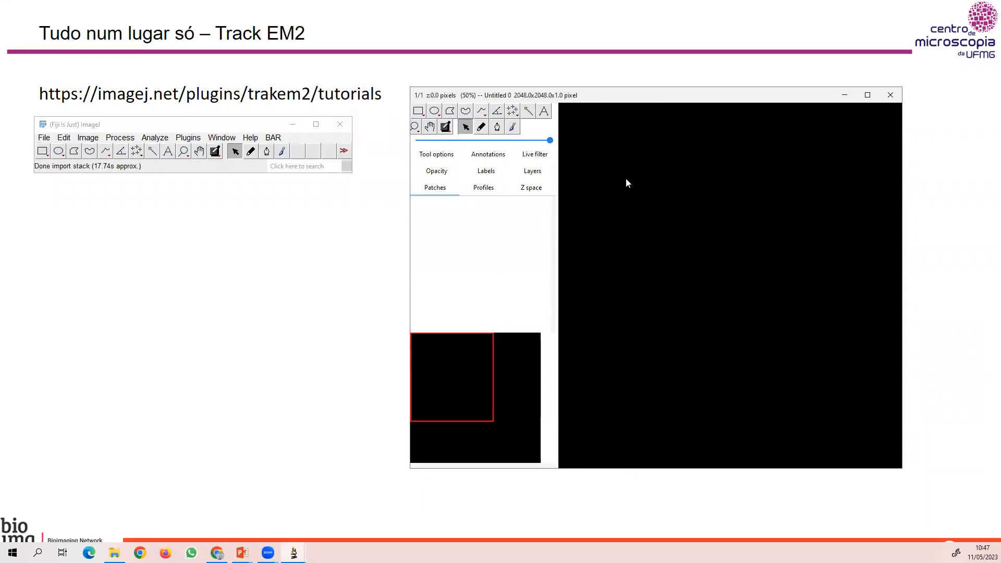
Choose the nalinhas file in the workshop_imagens 3D folder for import into the TrakEM2 project as a stack.
right_click(626, 177)
mouse_move(657, 250)
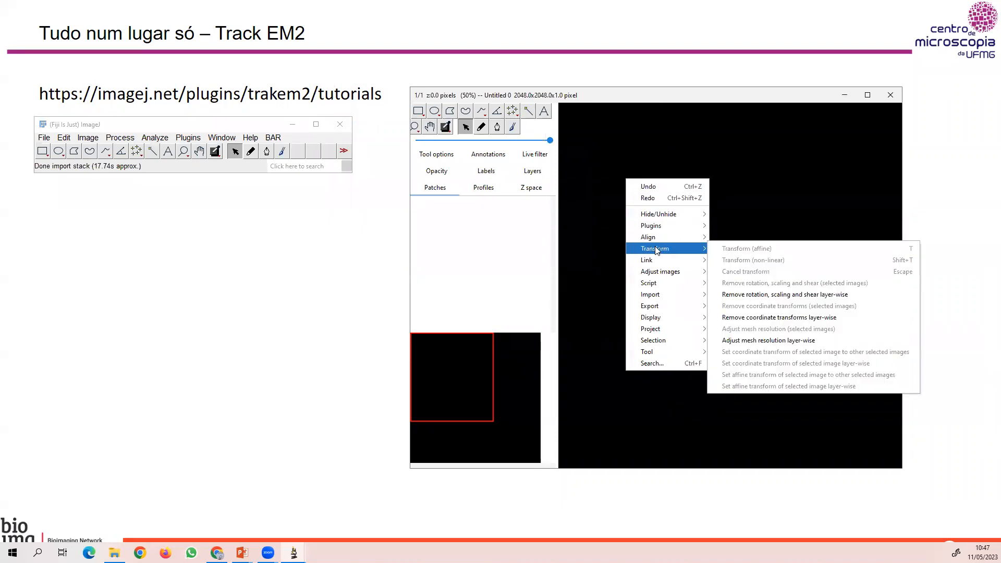
mouse_move(656, 295)
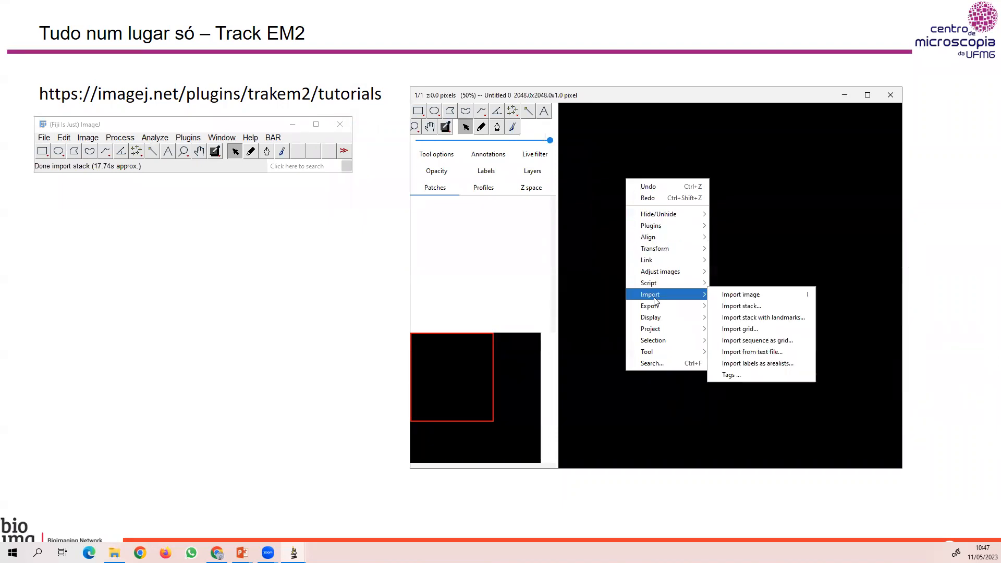
left_click(759, 305)
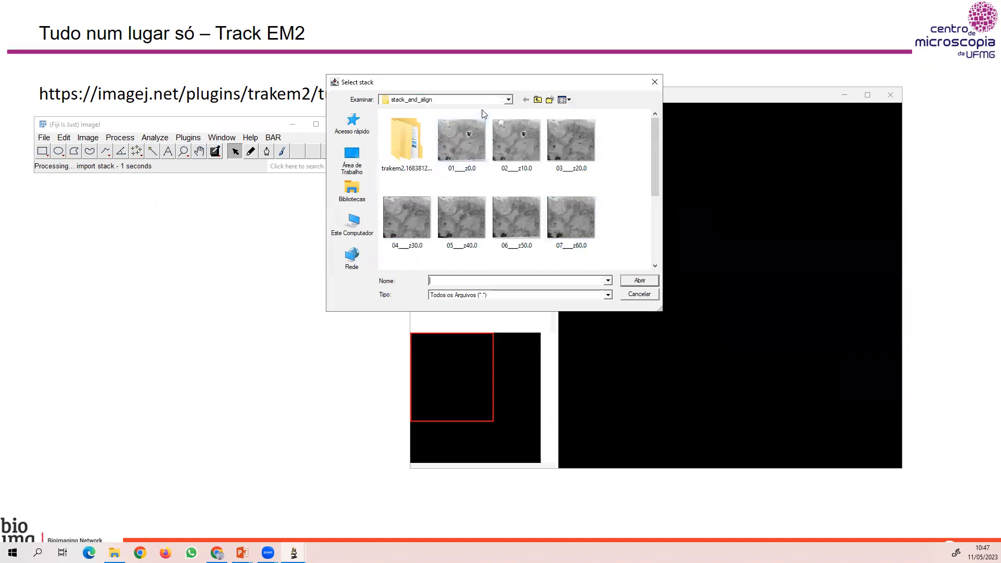
left_click(537, 100)
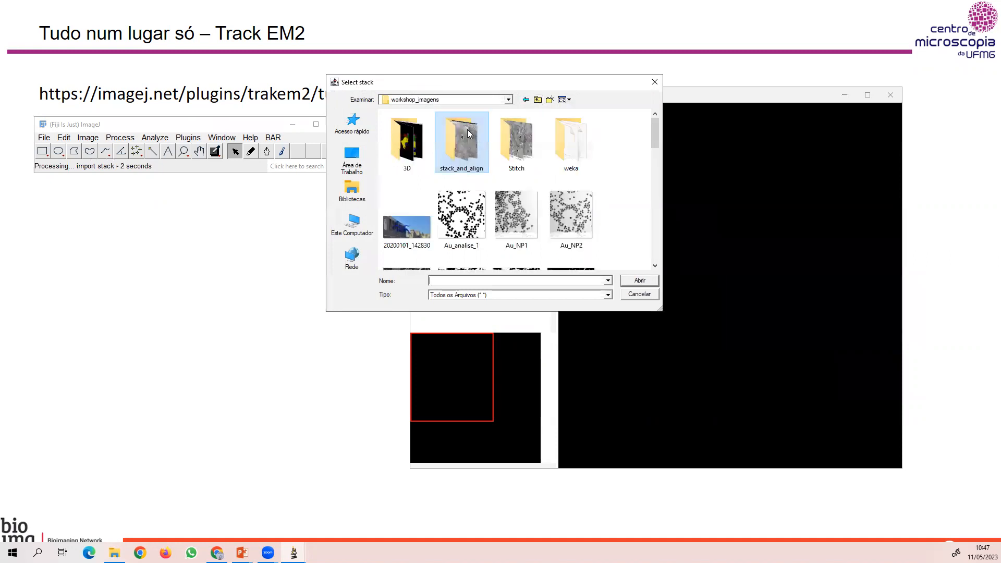
double_click(411, 136)
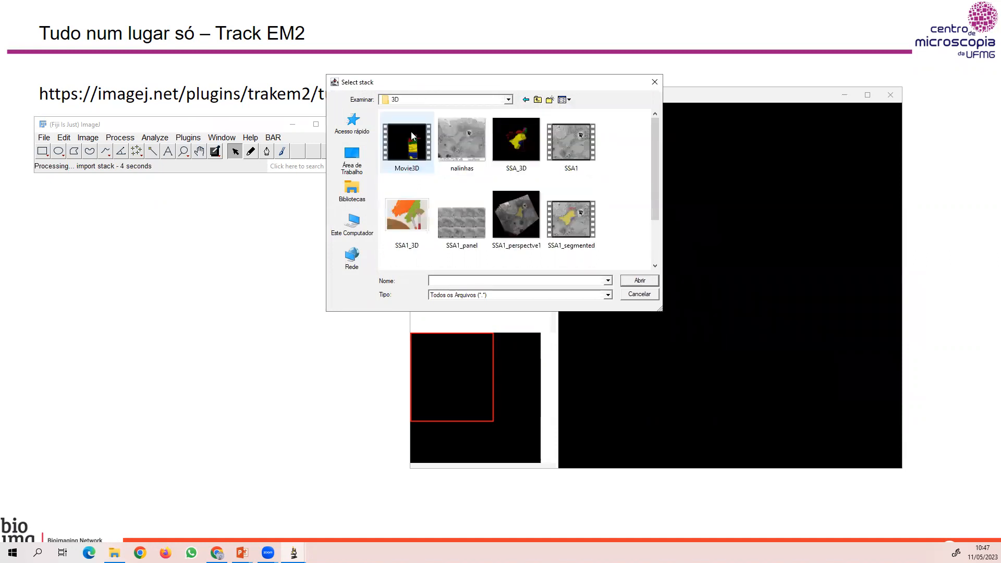
left_click(463, 135)
left_click(637, 280)
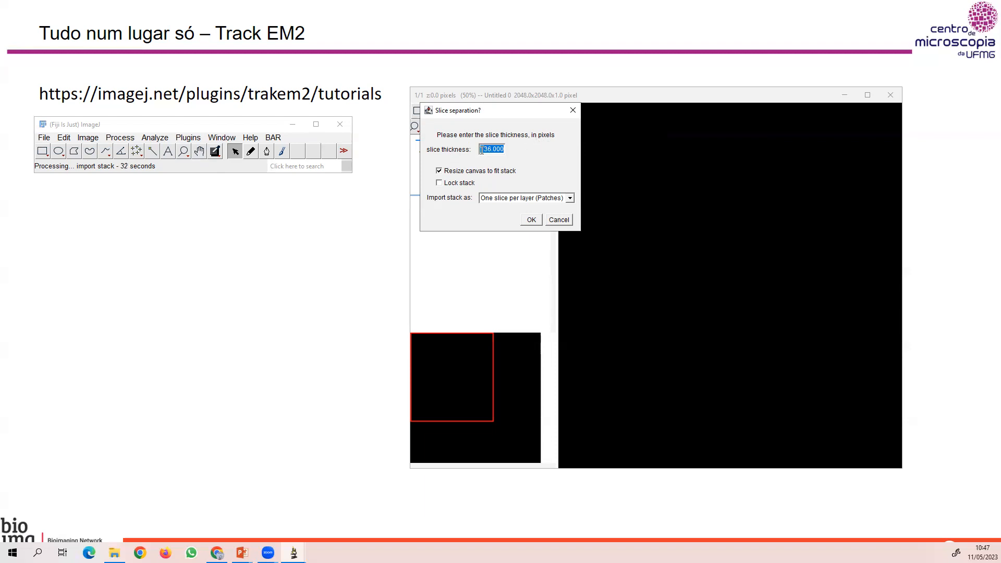
Import the stack with a slice thickness of 16 pixels, one slice per layer, and adjust the current layer's thickness to 16.0.
type("6.00016")
key("BackSpace")
key("BackSpace")
key("BackSpace")
key("BackSpace")
key("BackSpace")
key("BackSpace")
key("BackSpace")
type("16")
left_click(531, 221)
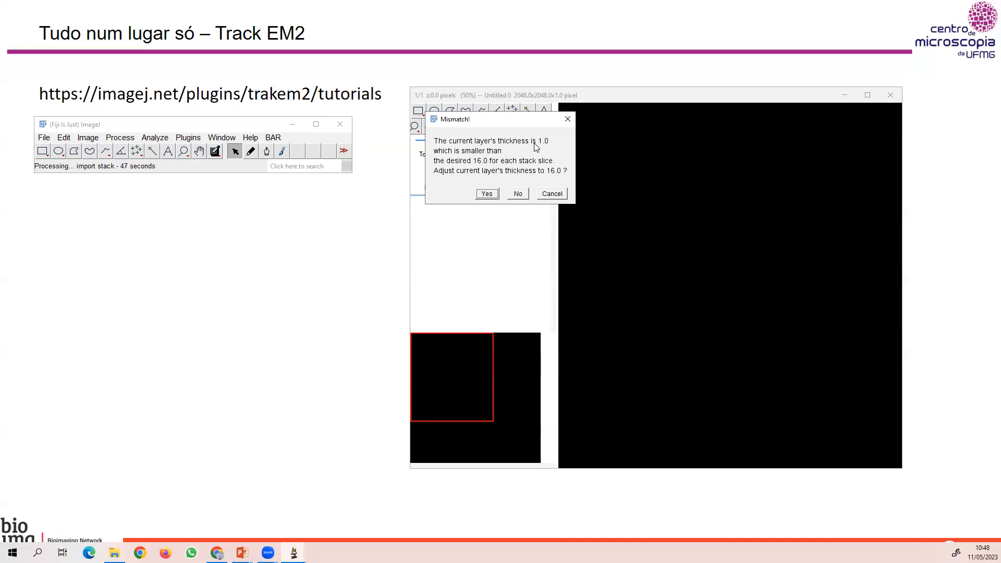
left_click(486, 194)
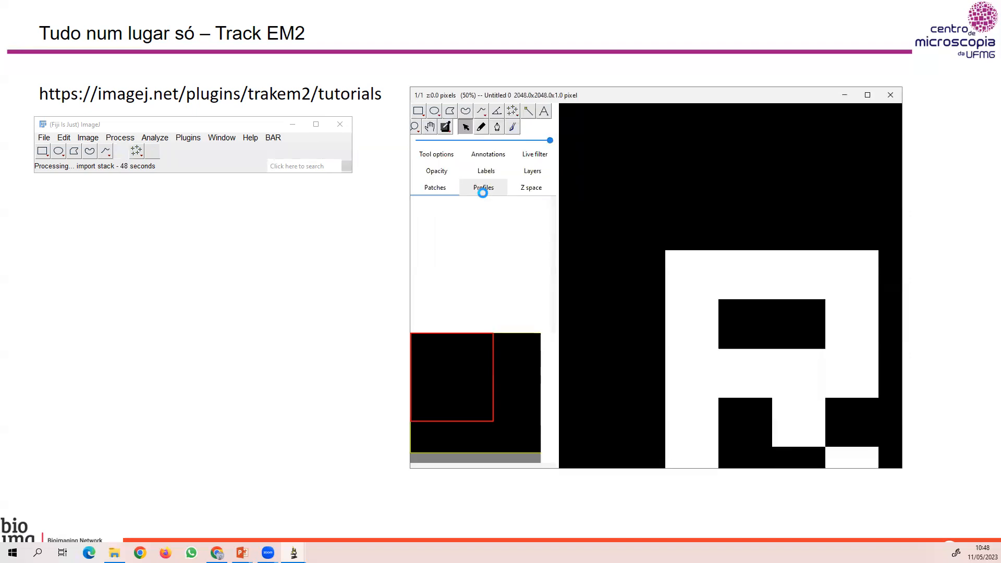
View the imported stack full screen, restore the window size, move the window over the slide, and zoom the canvas out to 12.5%.
left_click(867, 96)
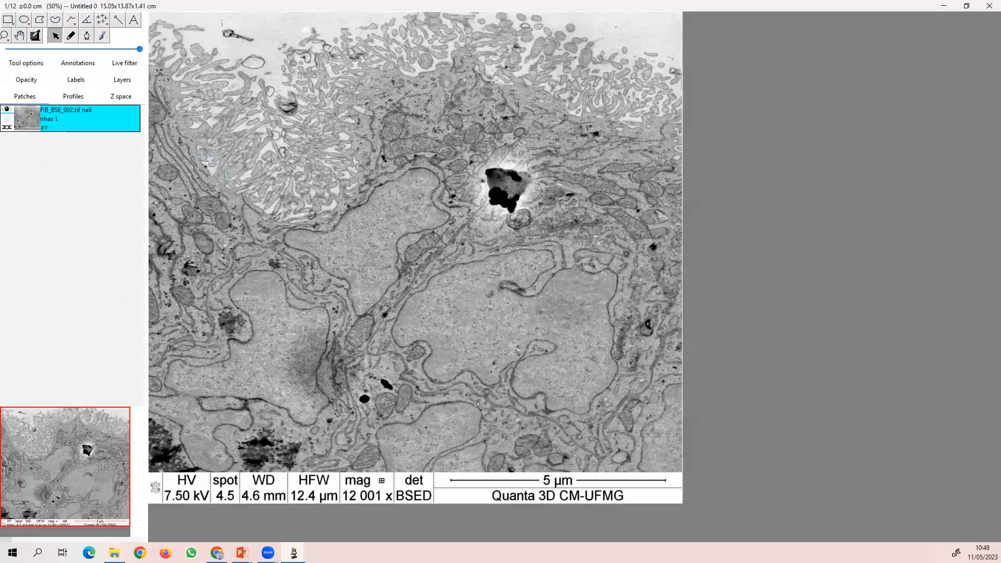
left_click(967, 8)
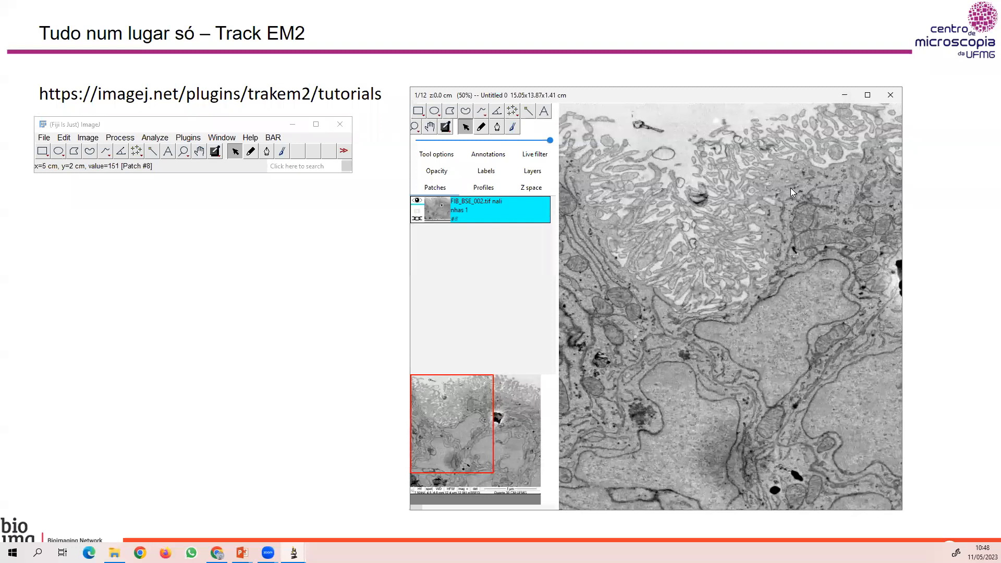
key("minus")
key("minus")
key("minus")
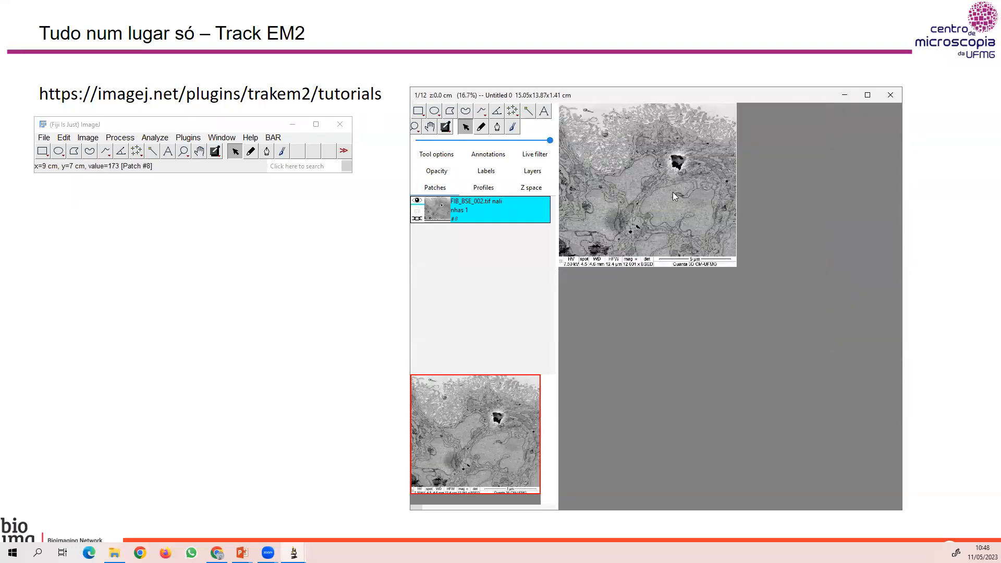
key("plus")
key("plus")
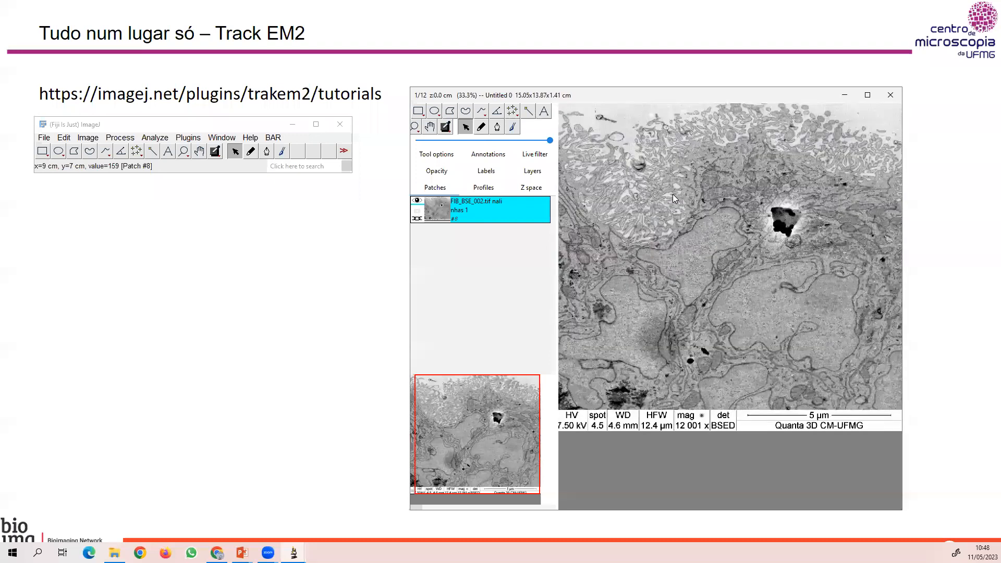
key("minus")
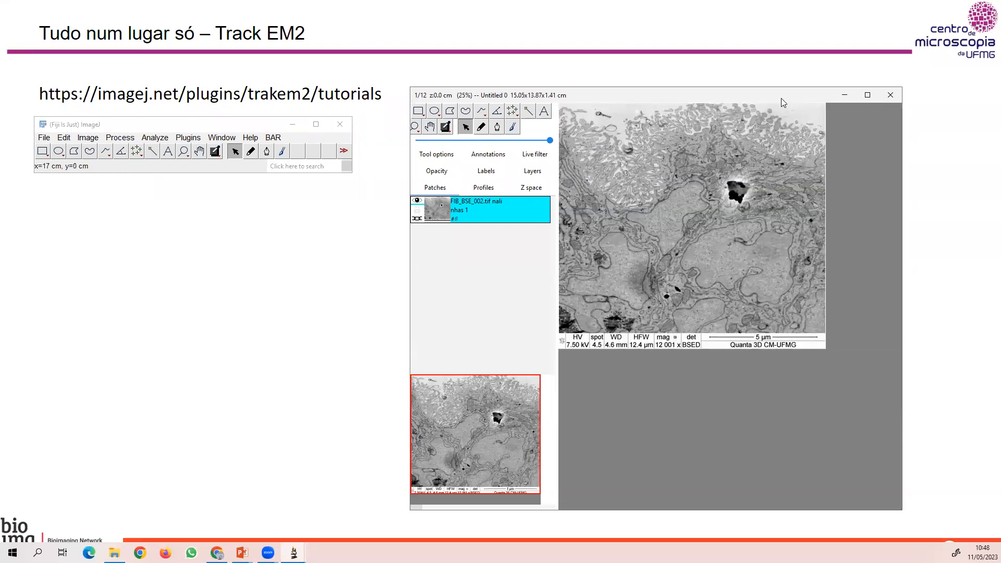
left_click_drag(768, 99, 545, 101)
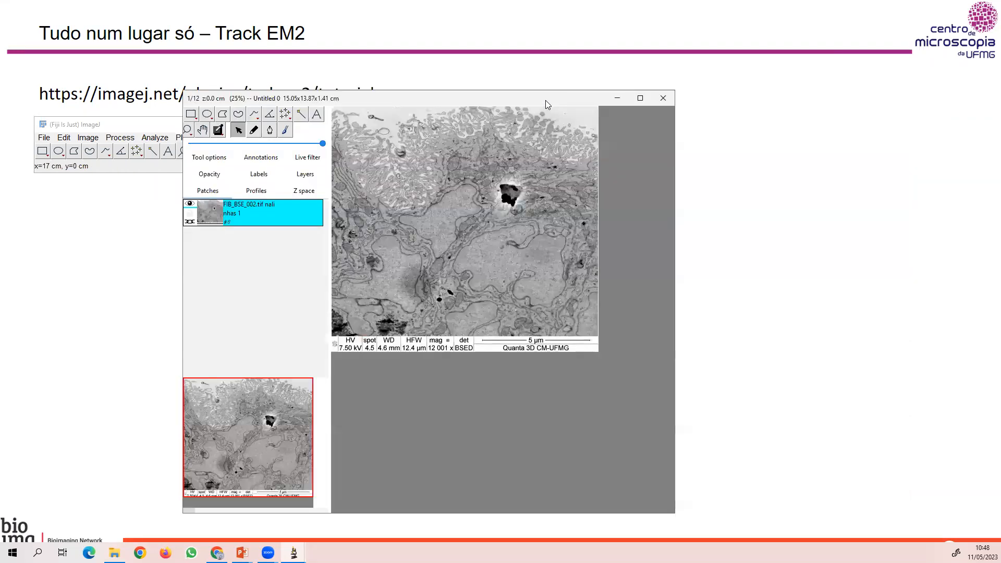
key("minus")
key("minus")
key("minus")
key("minus")
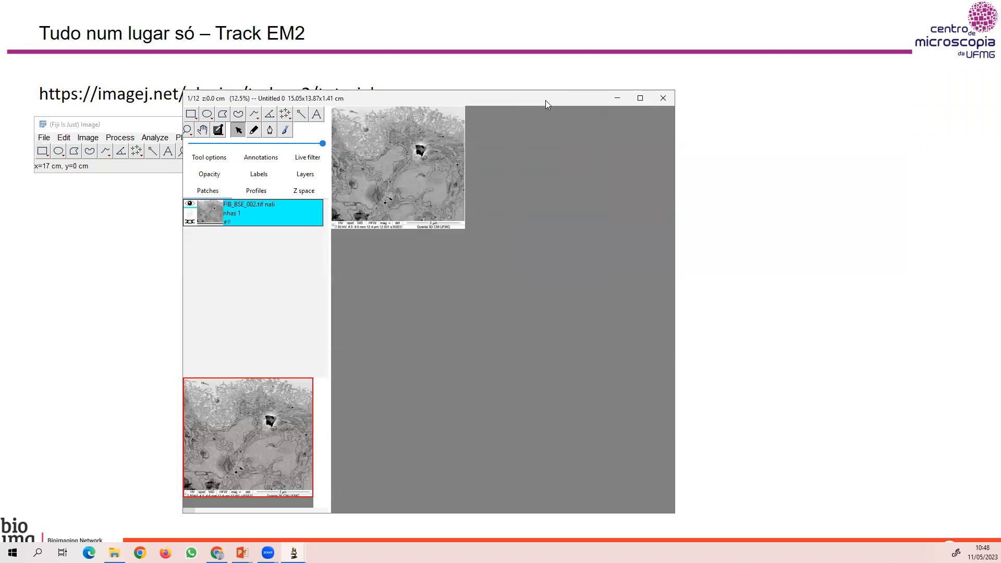
Resize the canvas/LayerSet to a width and height of 2500 pixels with the north west anchor.
key("plus")
key("plus")
key("plus")
key("plus")
key("plus")
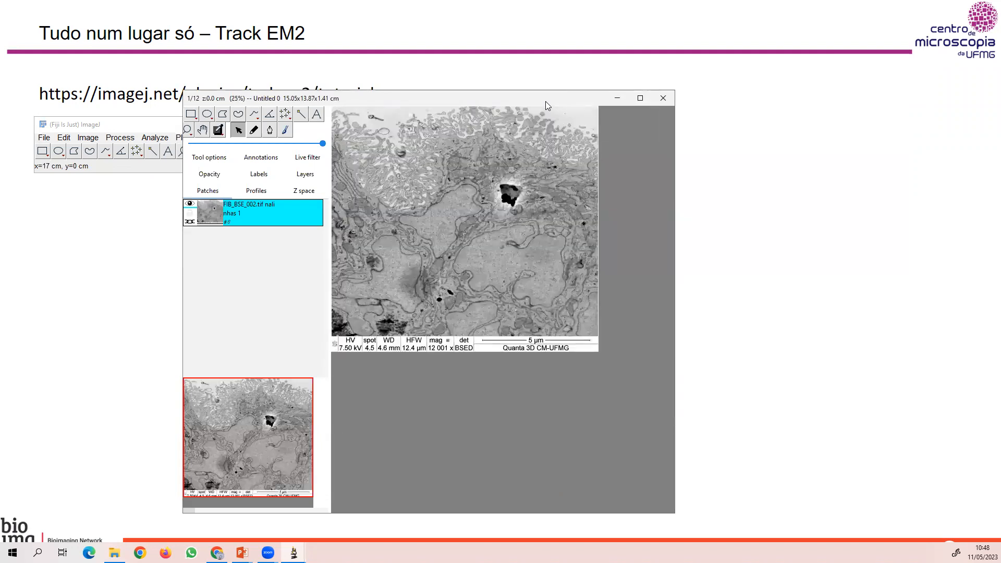
key("minus")
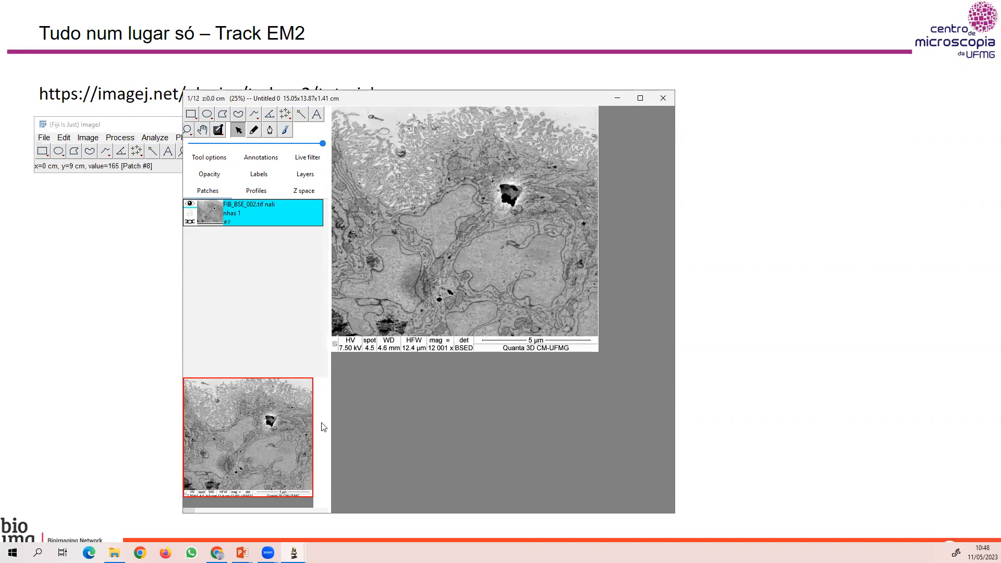
right_click(433, 266)
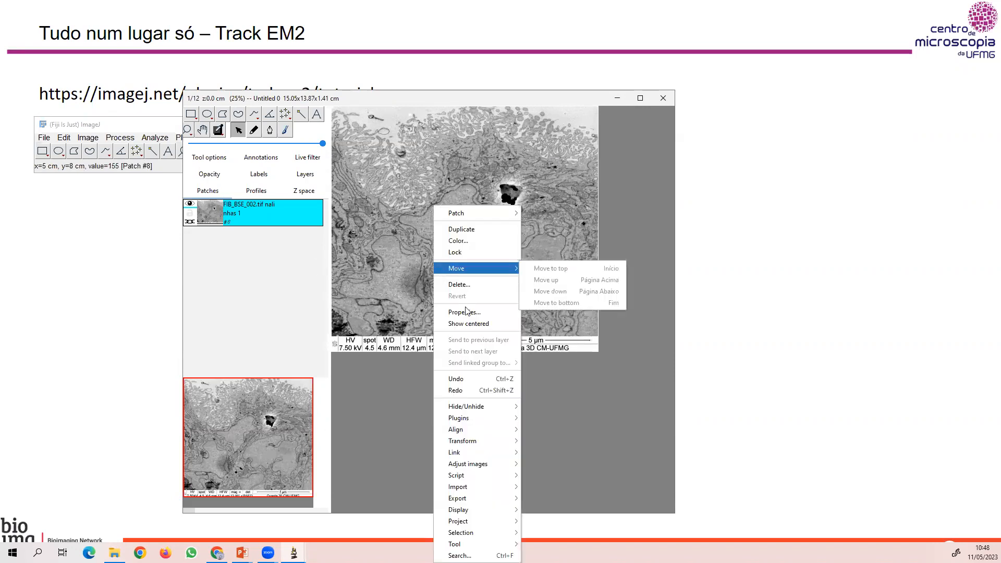
mouse_move(468, 511)
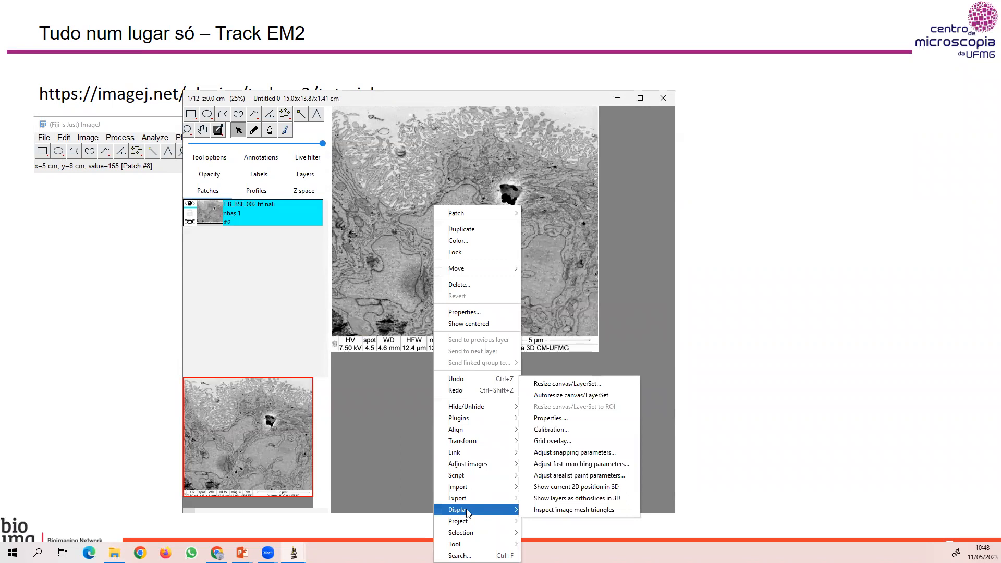
left_click(561, 385)
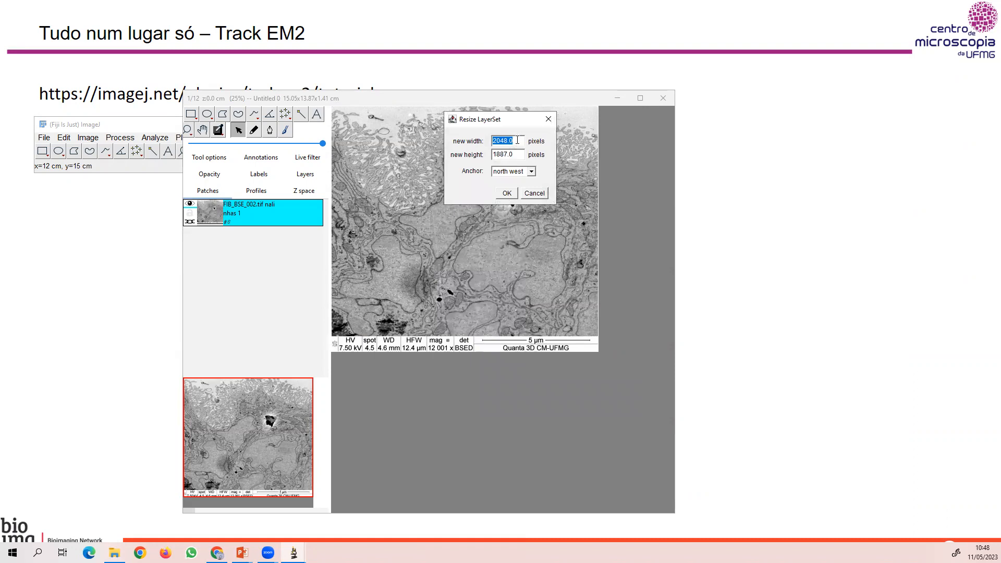
left_click_drag(517, 140, 485, 142)
type("2500")
key("Tab")
type("250")
left_click(507, 193)
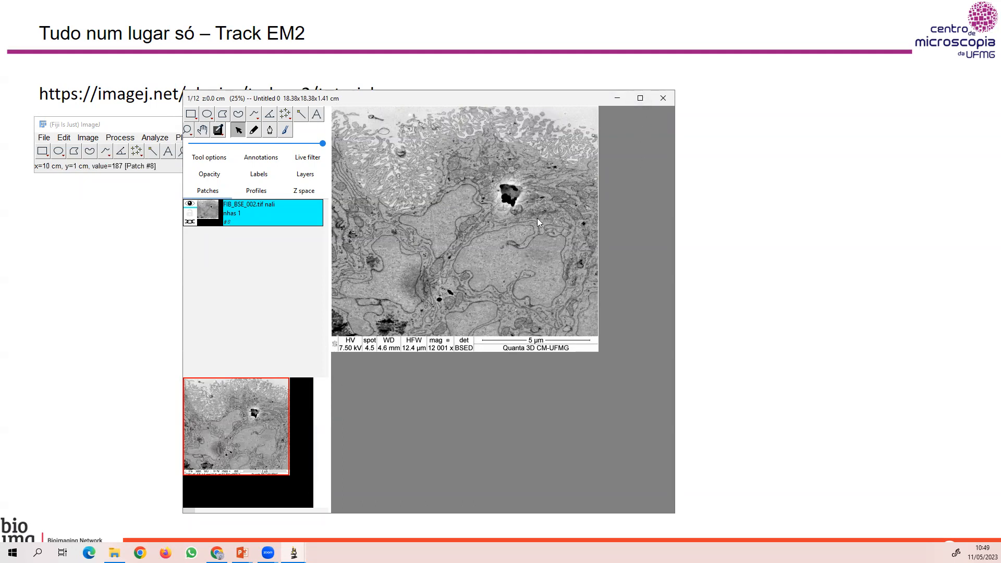
Inspect the enlarged canvas full screen, restore the window, and page back and forth through the 12 layers to compare slice alignment.
left_click(640, 98)
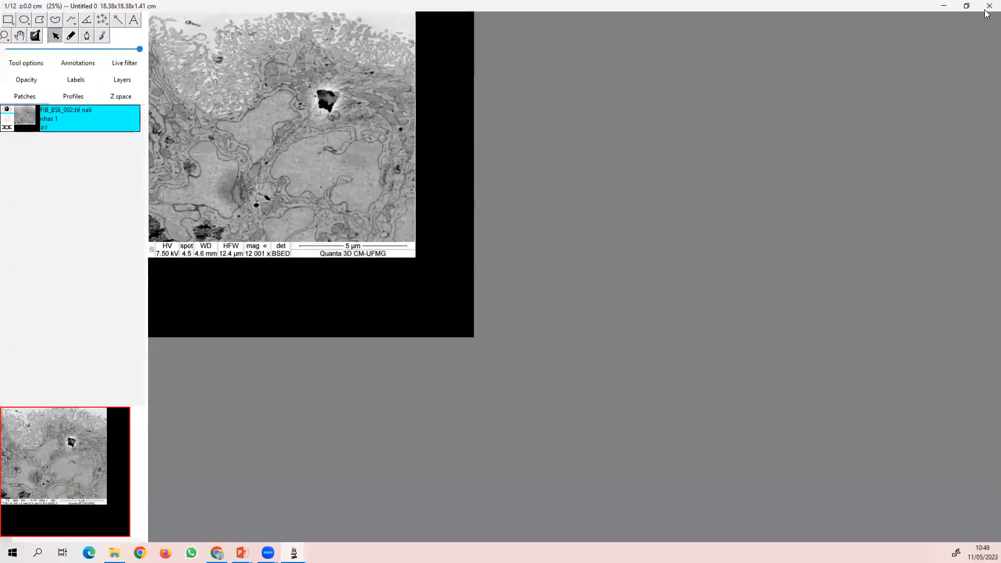
left_click(966, 6)
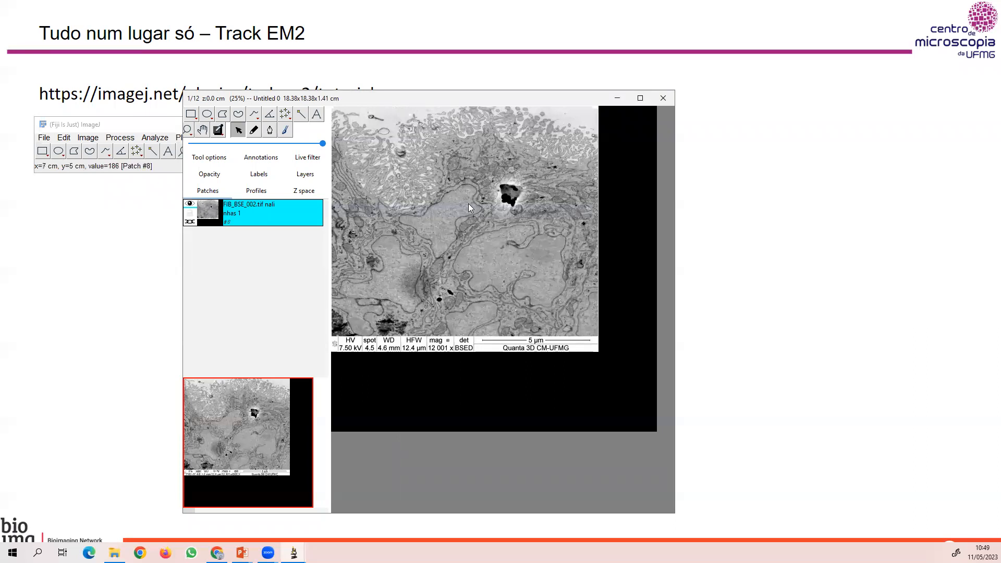
scroll(469, 207, "down", 9)
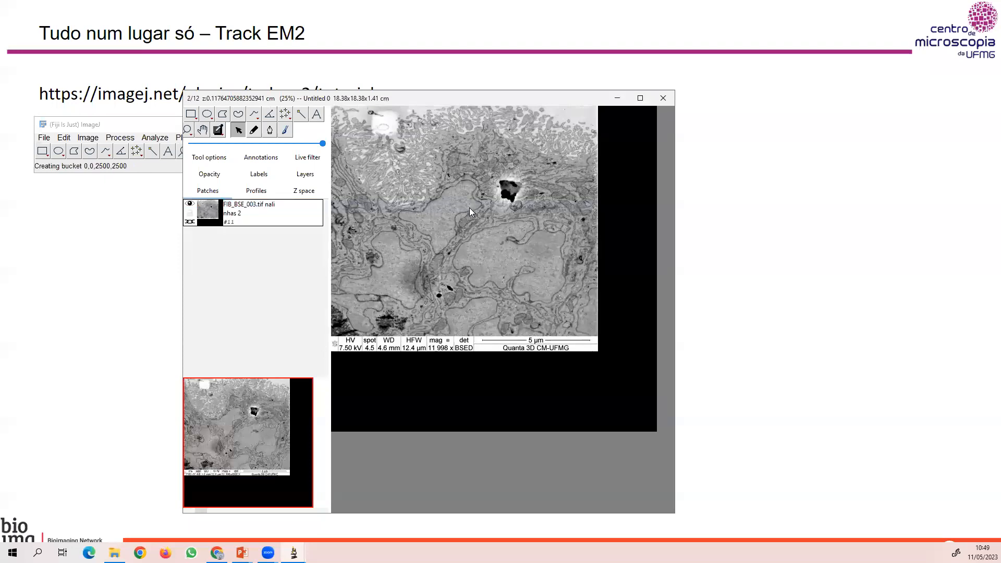
scroll(469, 207, "down", 2)
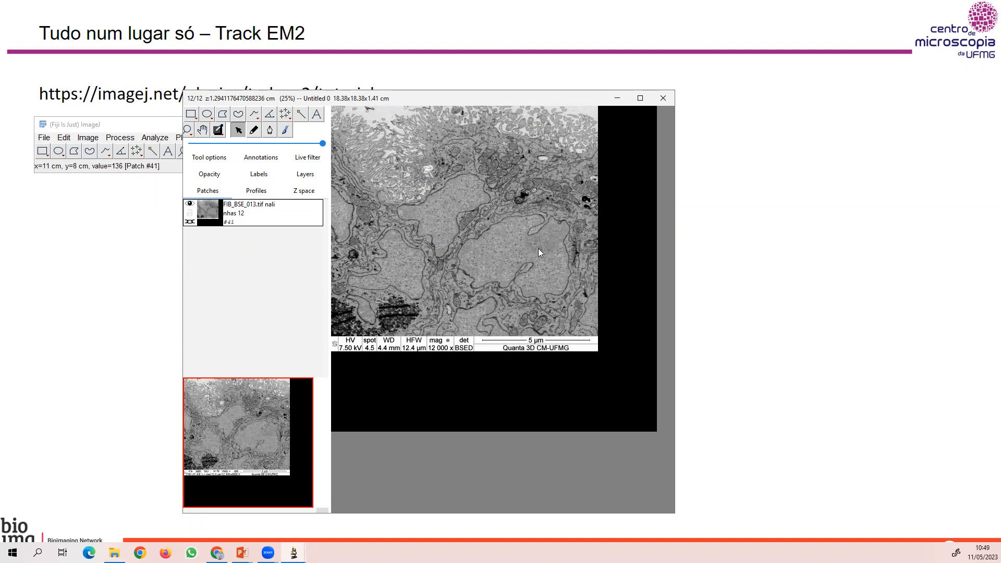
scroll(538, 248, "up", 11)
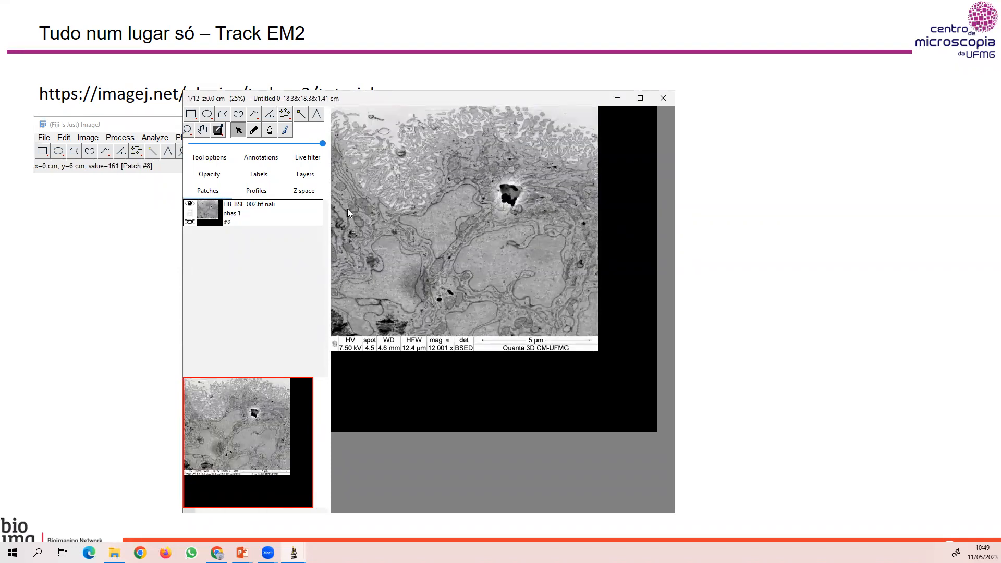
scroll(535, 207, "down", 11)
scroll(482, 230, "up", 11)
scroll(485, 252, "down", 5)
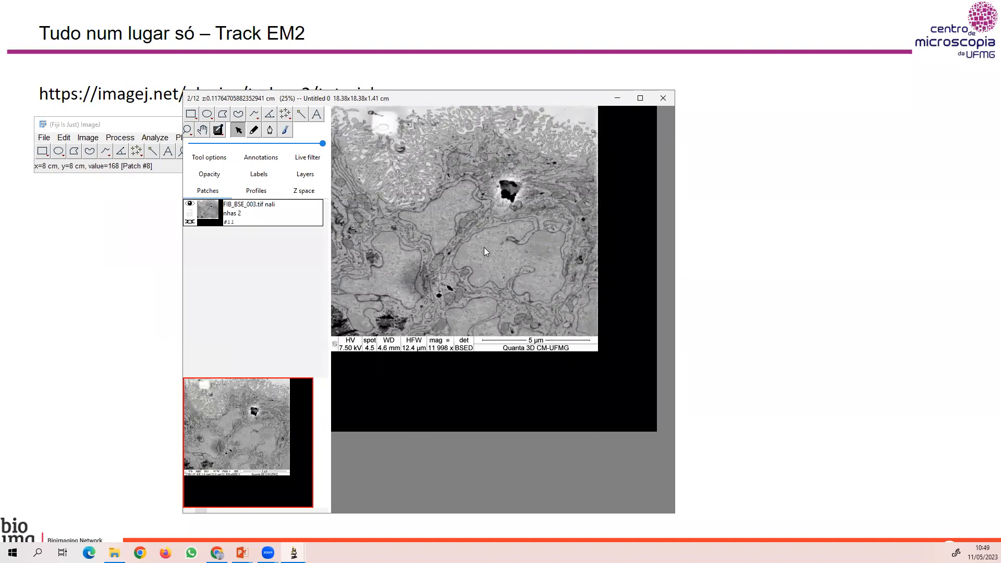
scroll(485, 252, "down", 6)
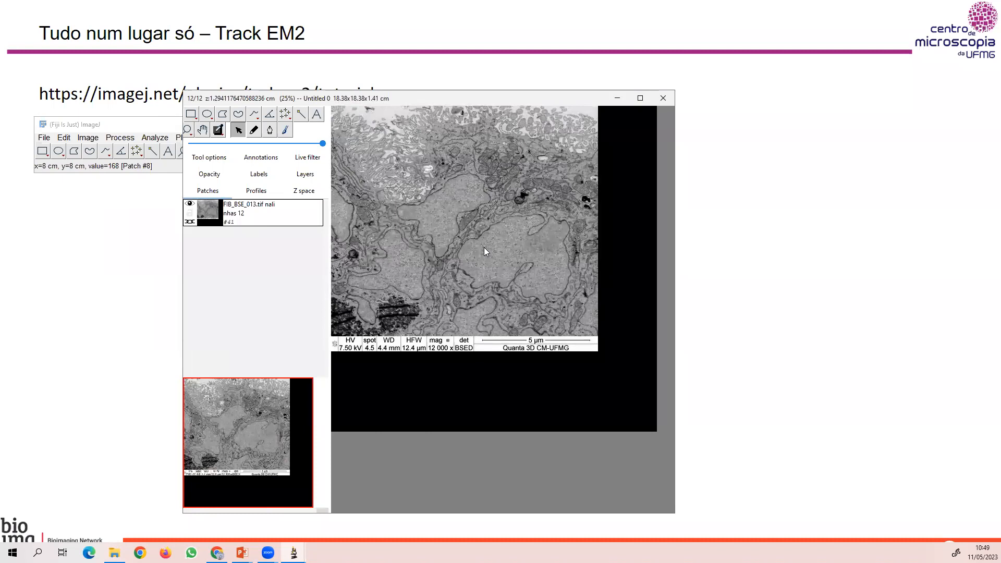
scroll(485, 251, "up", 10)
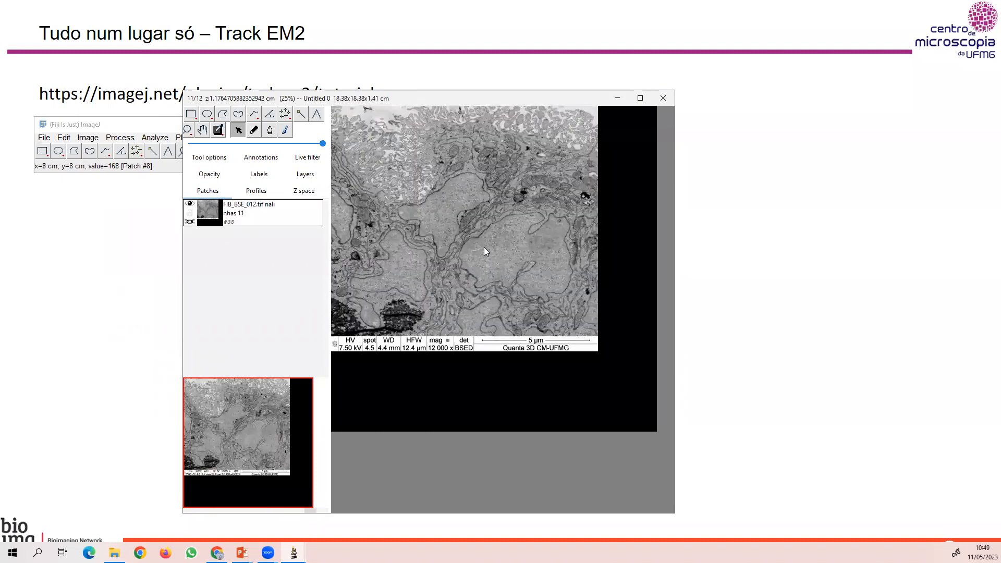
scroll(484, 249, "up", 1)
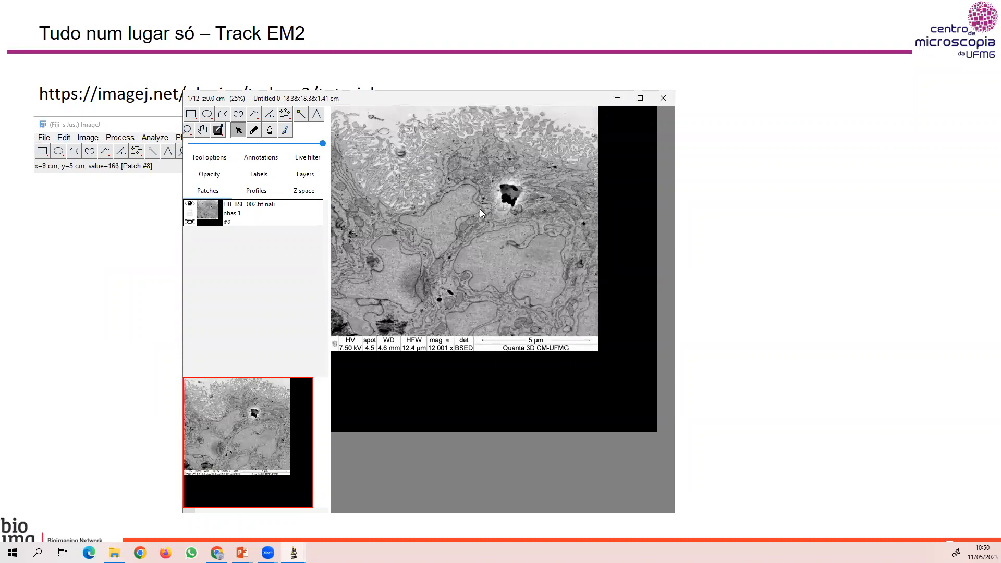
scroll(480, 209, "down", 4)
scroll(480, 208, "up", 3)
scroll(477, 243, "up", 1)
right_click(483, 219)
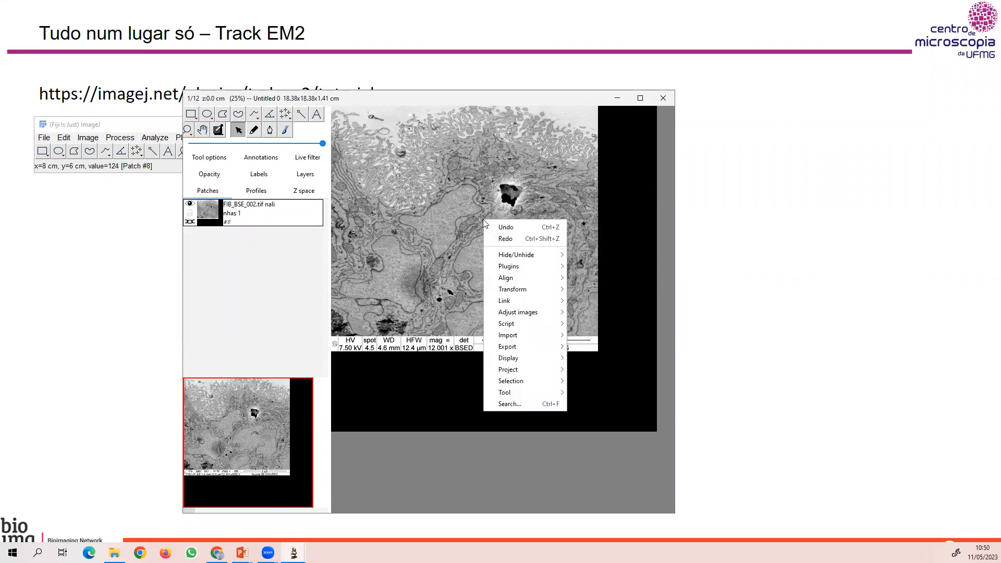
mouse_move(517, 282)
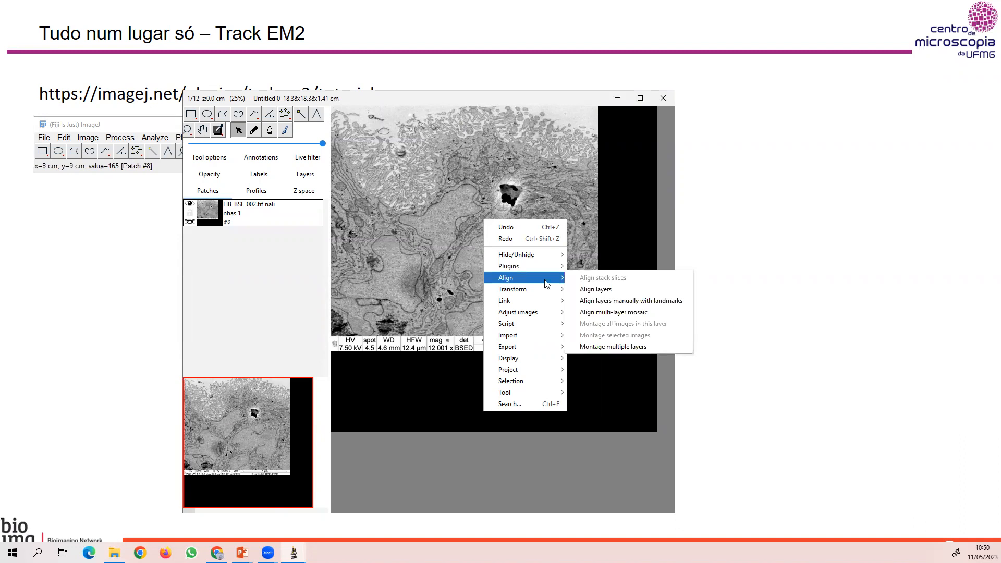
left_click(629, 297)
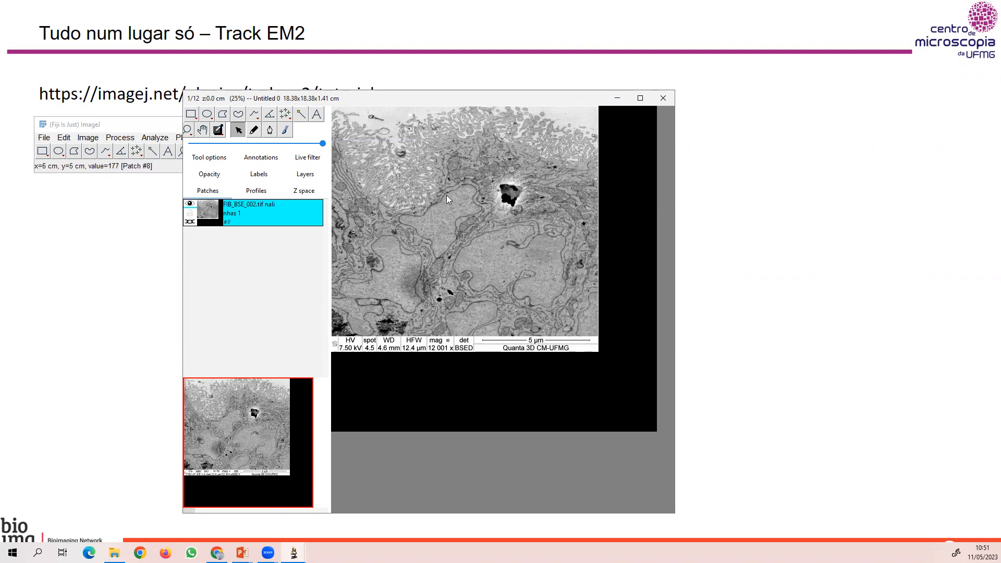
Unlink all objects from all layers and accept the confirmation.
right_click(446, 194)
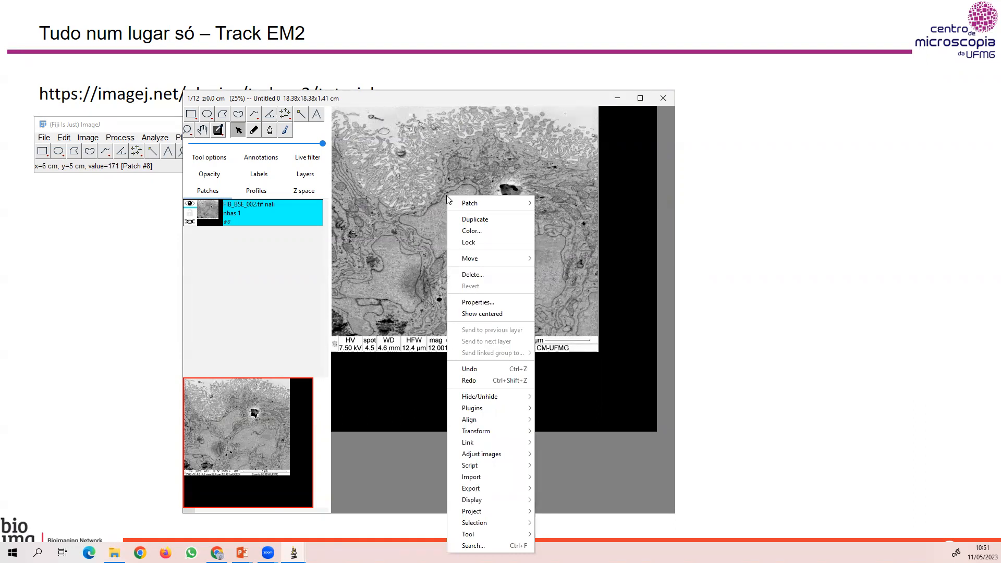
mouse_move(463, 202)
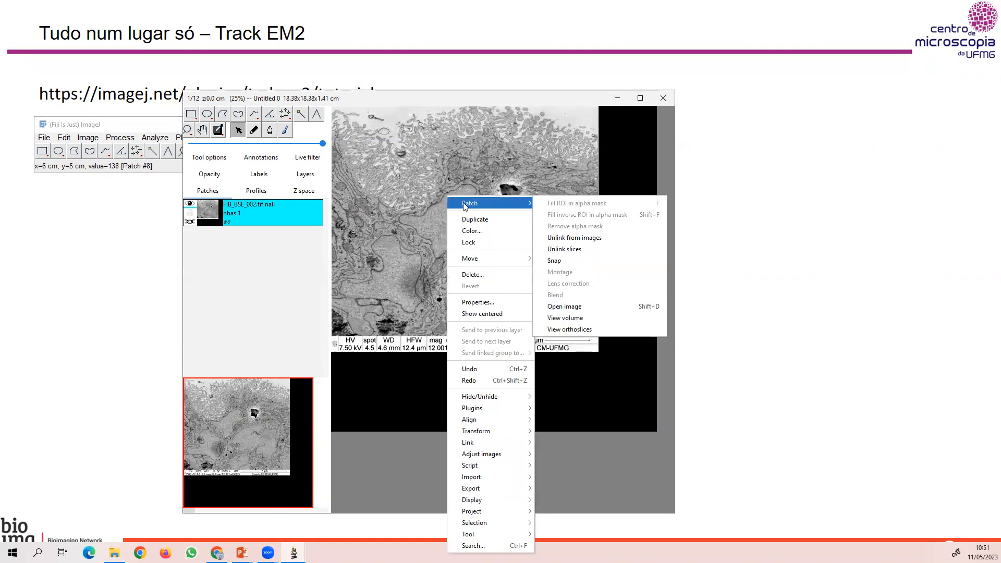
right_click(426, 170)
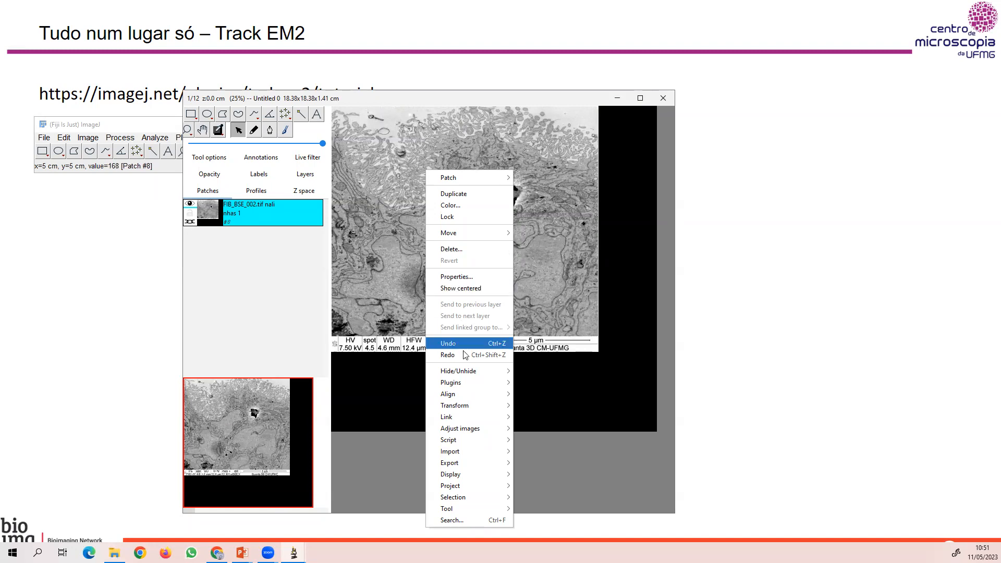
mouse_move(452, 420)
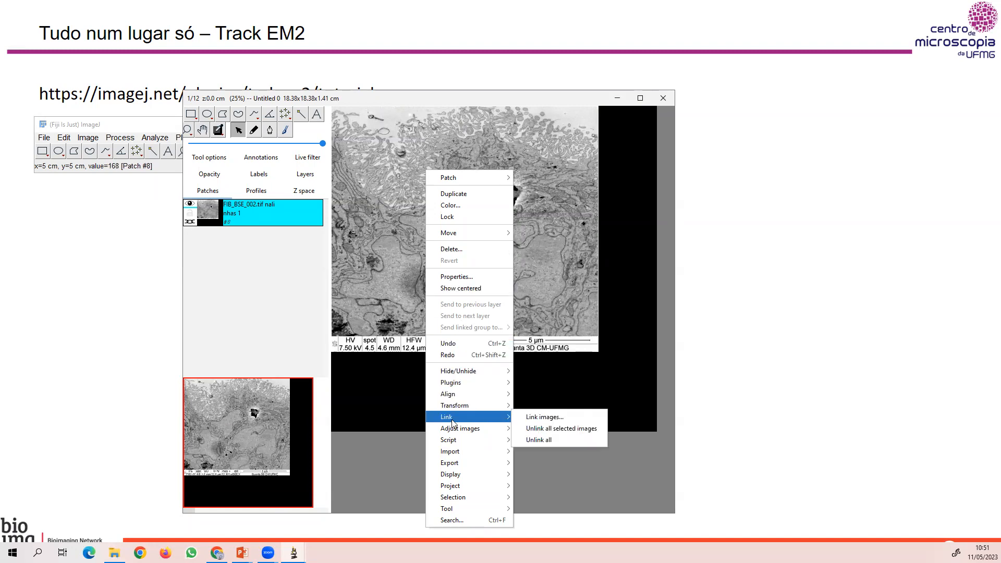
left_click(547, 440)
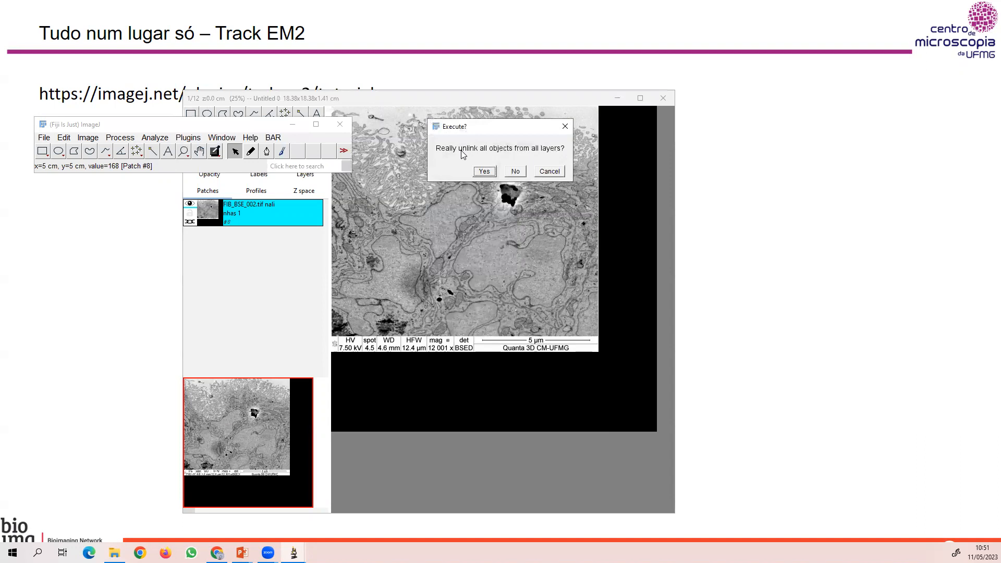
left_click(487, 170)
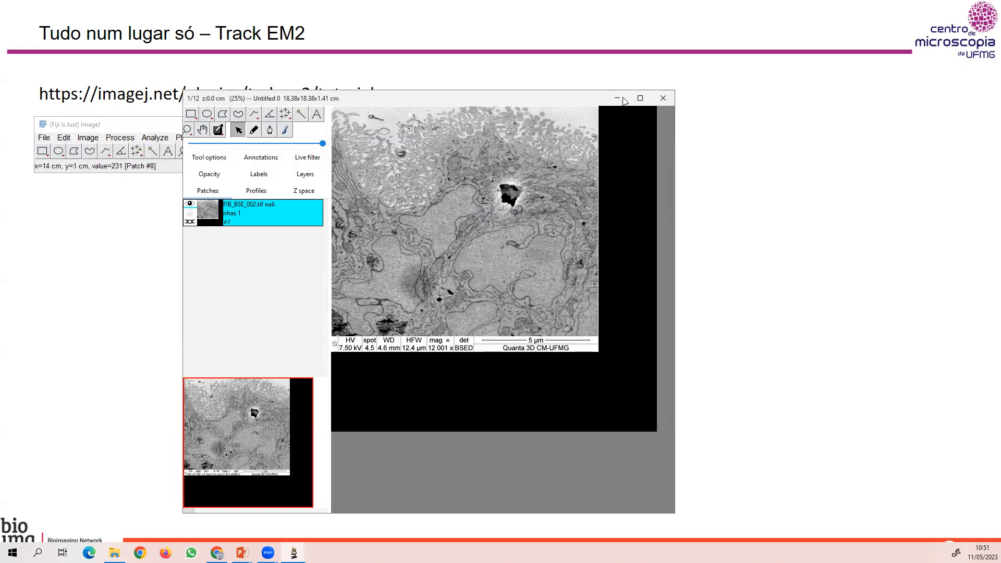
Check the unlinked image full screen, restore the window, and page through the first three layers and back.
left_click(643, 99)
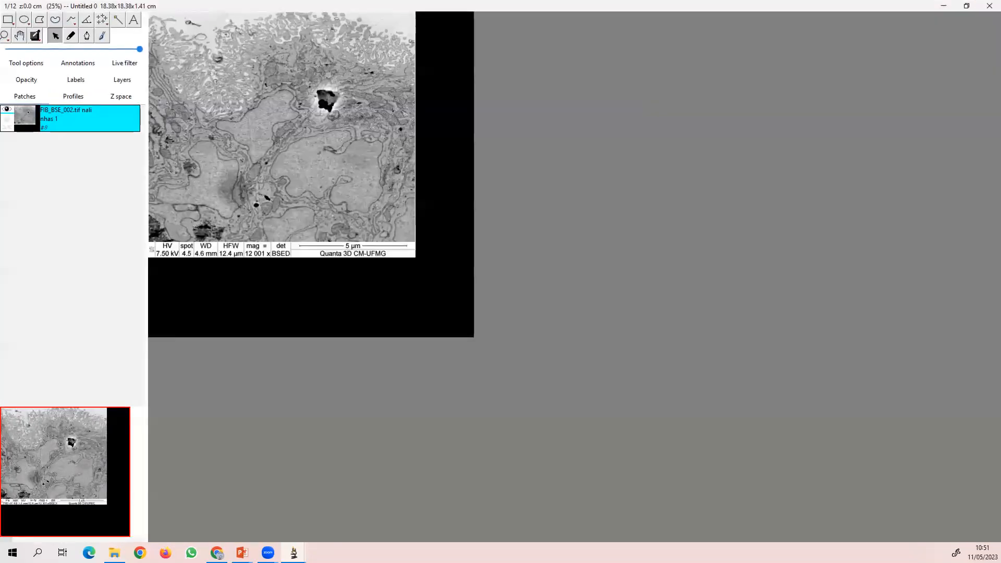
left_click(969, 4)
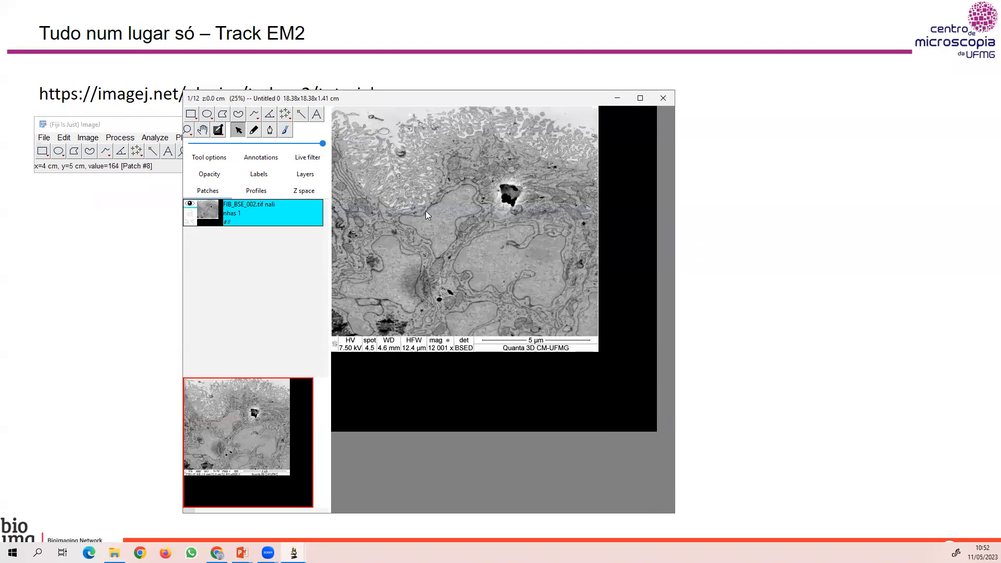
scroll(450, 214, "down", 2)
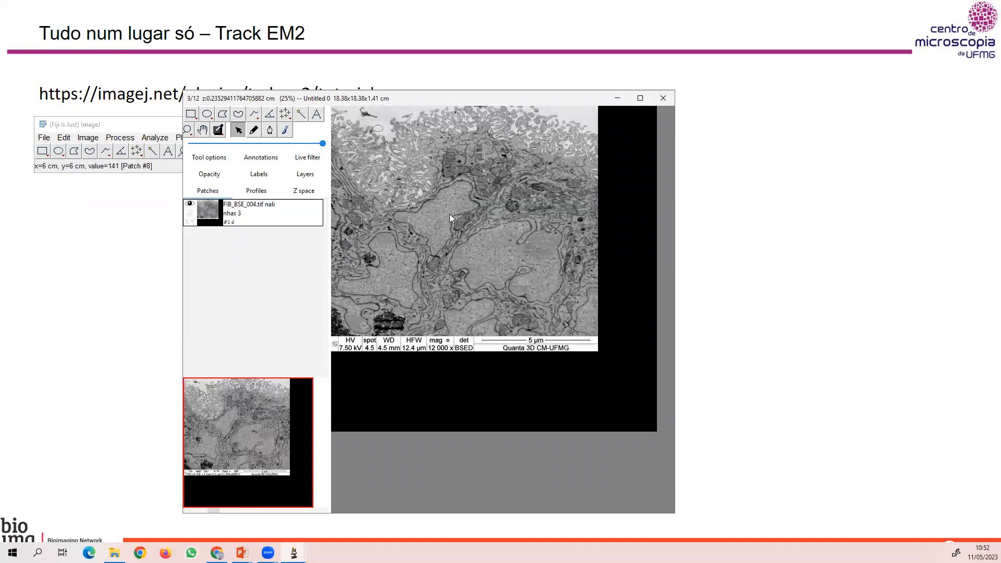
scroll(450, 215, "up", 2)
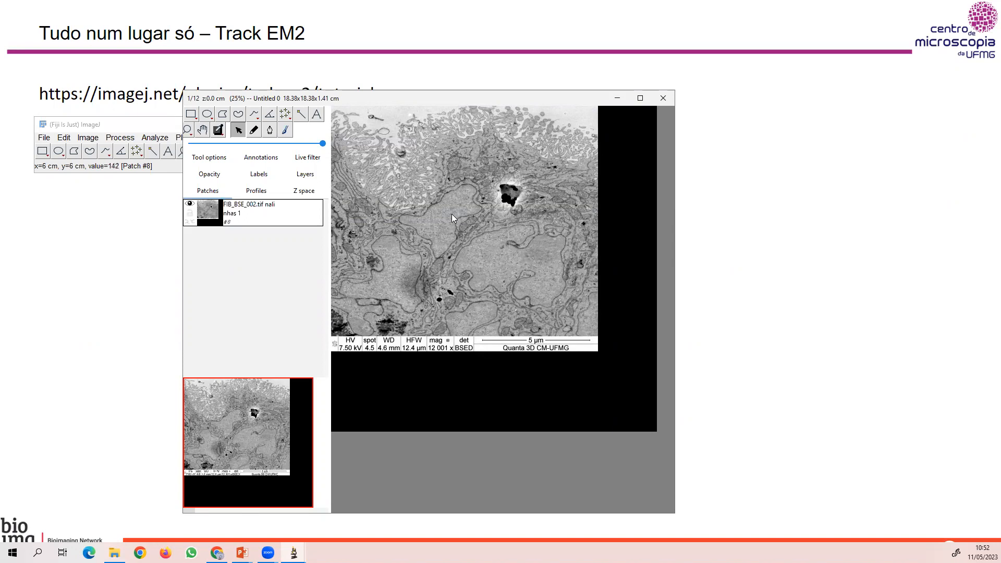
Show the project's layer list and step through the canvas from layer 1 to layer 5 and back.
left_click(306, 175)
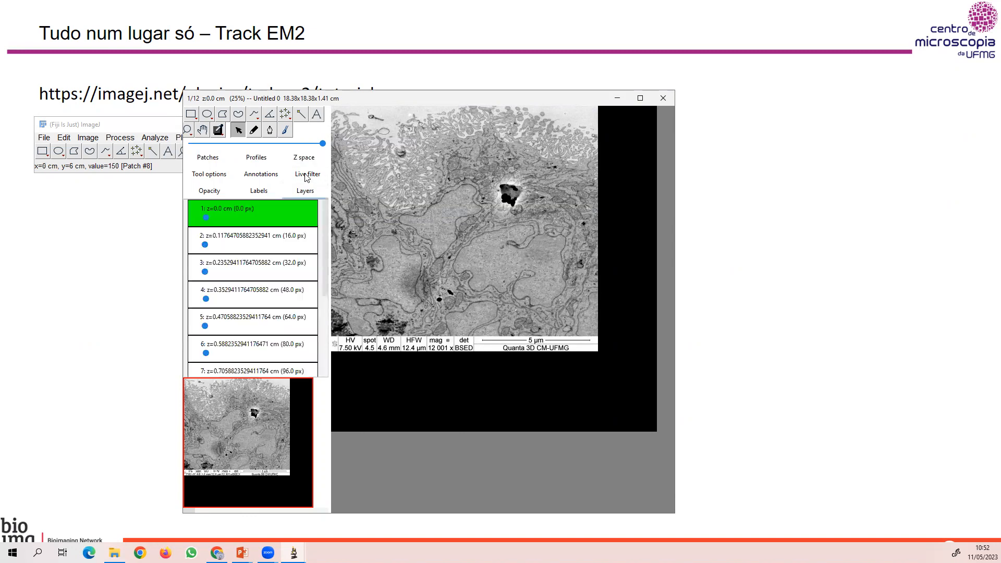
mouse_move(326, 223)
left_mouse_down()
mouse_move(329, 328)
mouse_move(322, 215)
left_mouse_up()
scroll(471, 205, "down", 1)
scroll(471, 204, "down", 3)
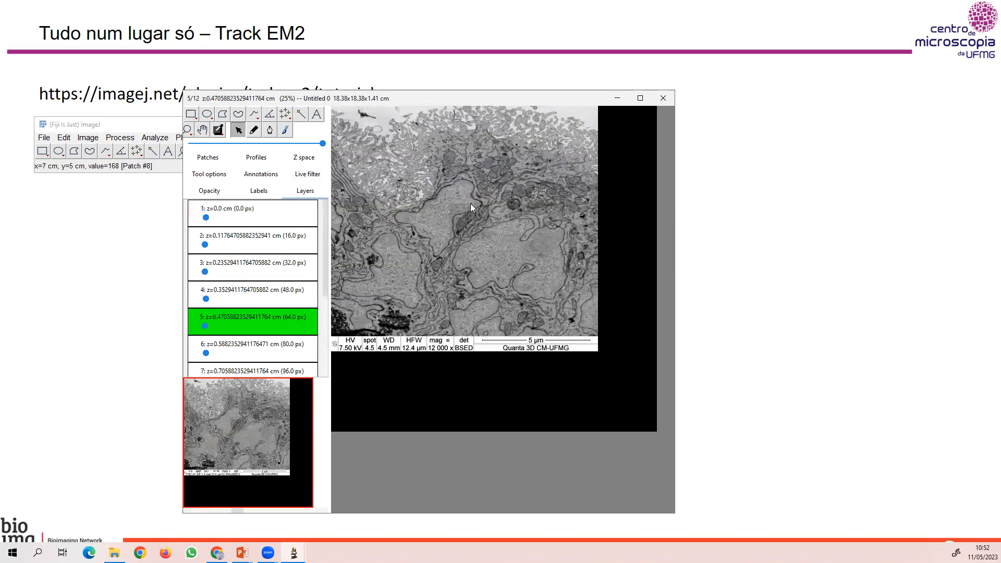
scroll(470, 203, "up", 4)
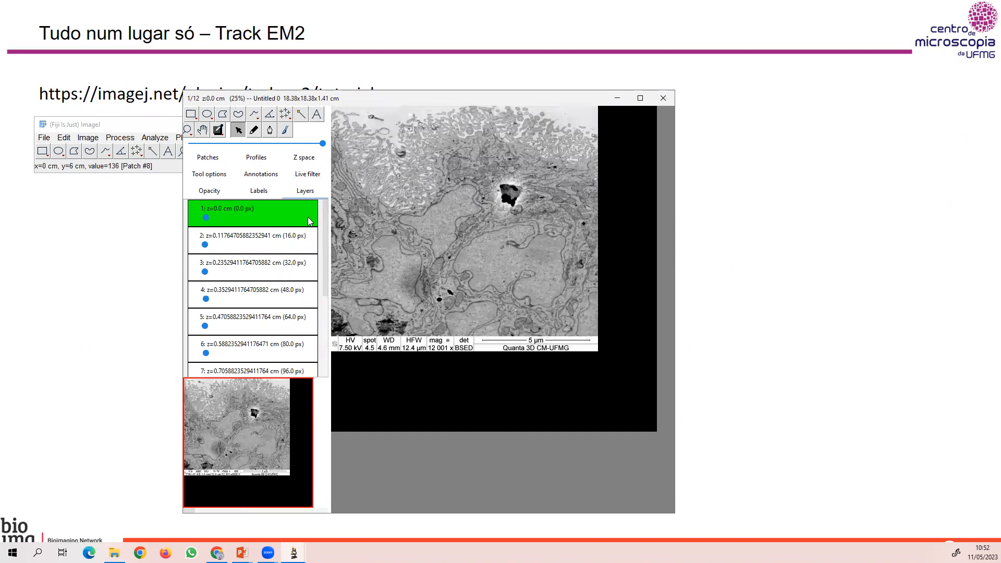
Try overlaying layers 2 and 3 on layer 1 at full opacity and reset both overlays to zero.
left_click(306, 244)
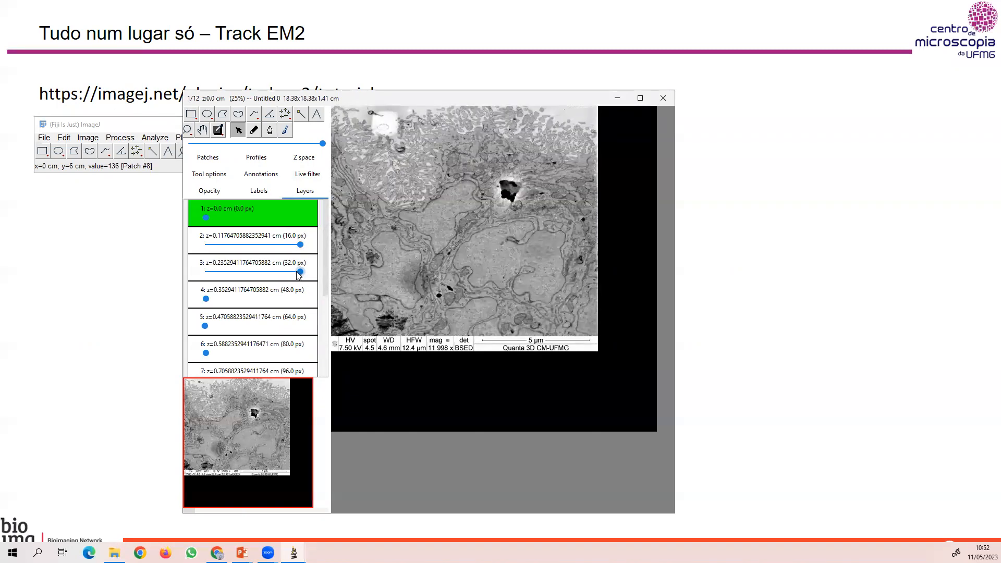
left_click_drag(300, 245, 205, 245)
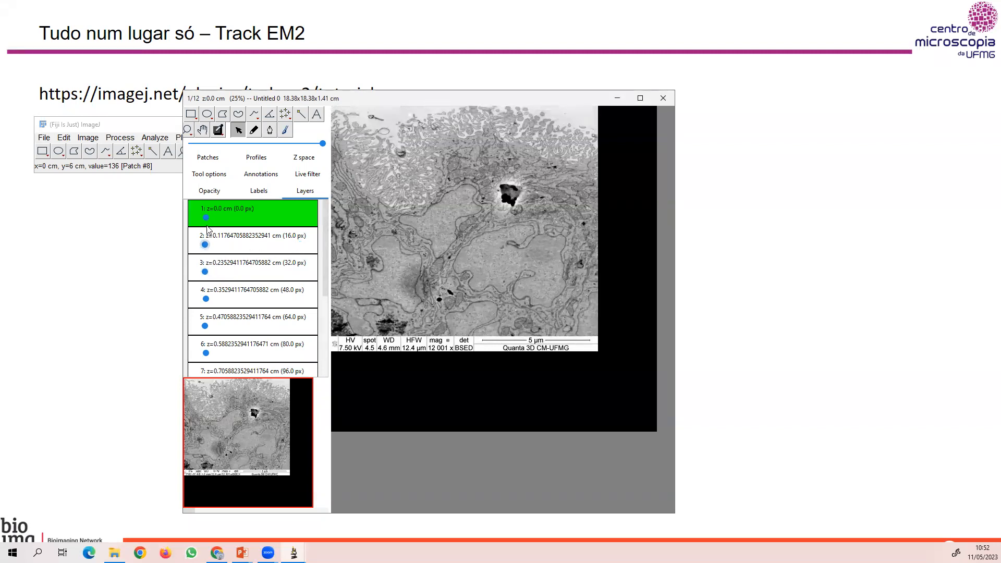
mouse_move(207, 245)
left_mouse_down()
mouse_move(286, 254)
mouse_move(204, 255)
left_mouse_up()
Maximize the project display window and zoom the canvas in to 50%.
left_click(640, 99)
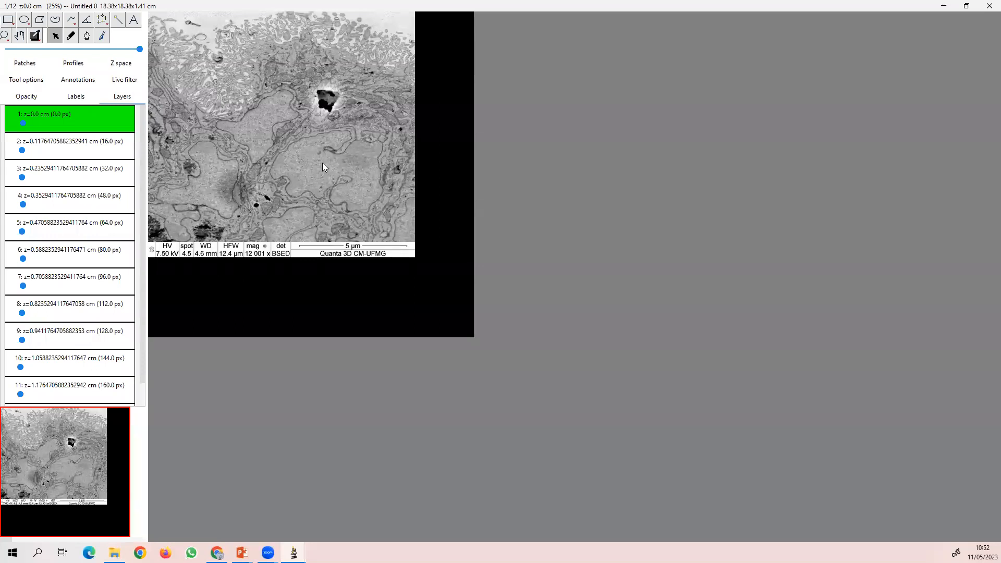
key("plus")
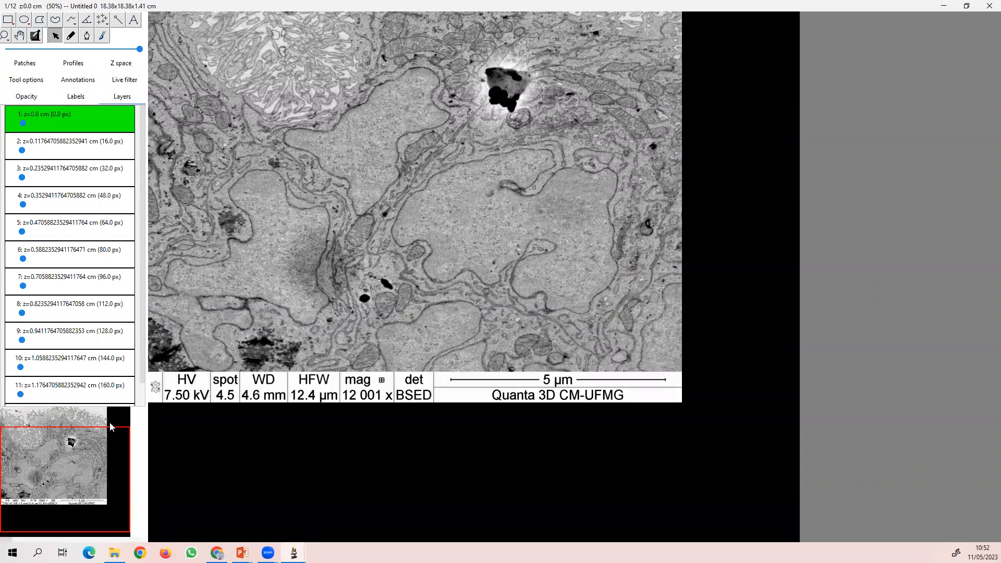
Bring the whole image into view, go to layer 2, and set layer 1 as the red channel.
mouse_move(69, 430)
left_mouse_down()
mouse_move(47, 412)
mouse_move(46, 464)
mouse_move(63, 415)
left_mouse_up()
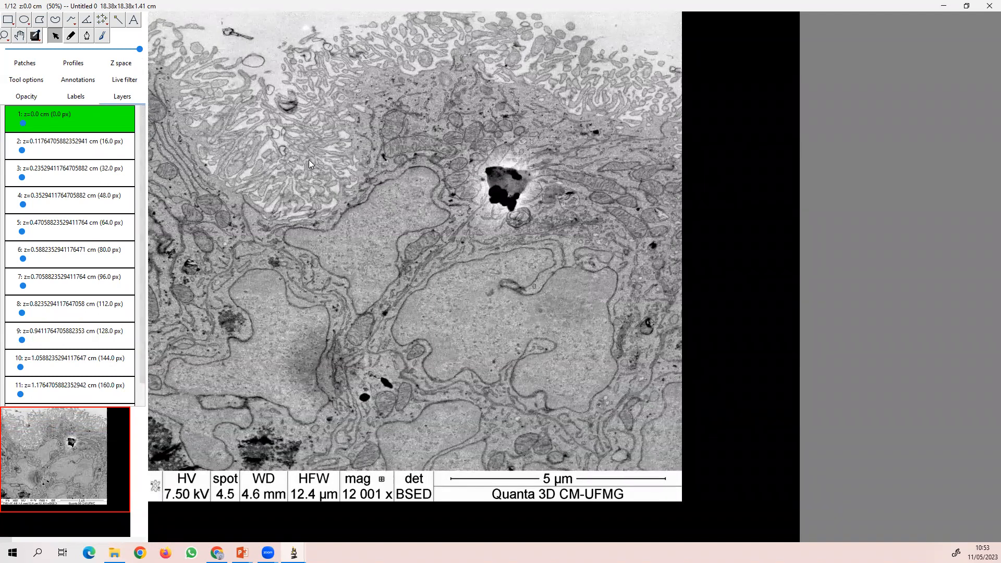
scroll(309, 161, "down", 1)
scroll(310, 161, "up", 1)
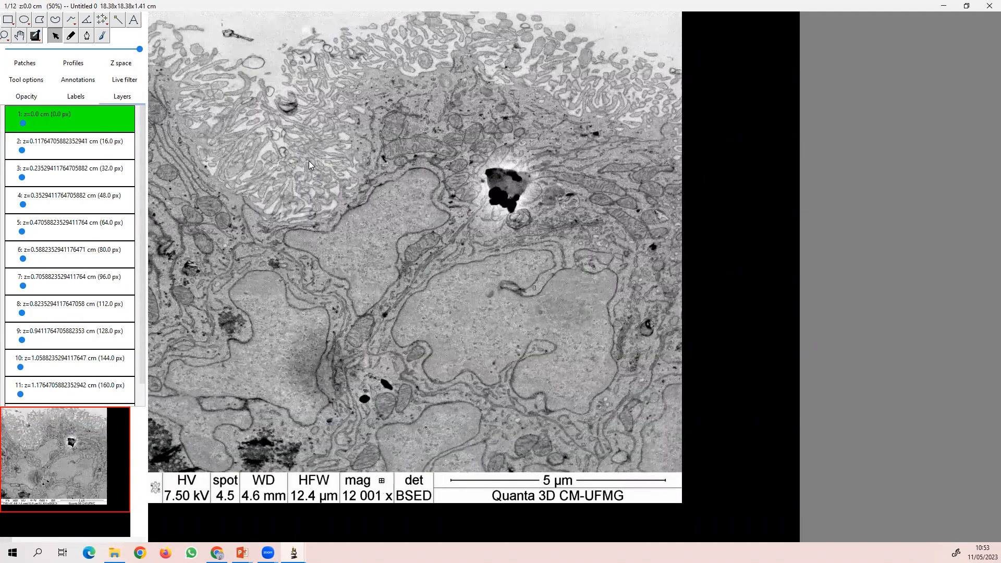
scroll(309, 165, "down", 1)
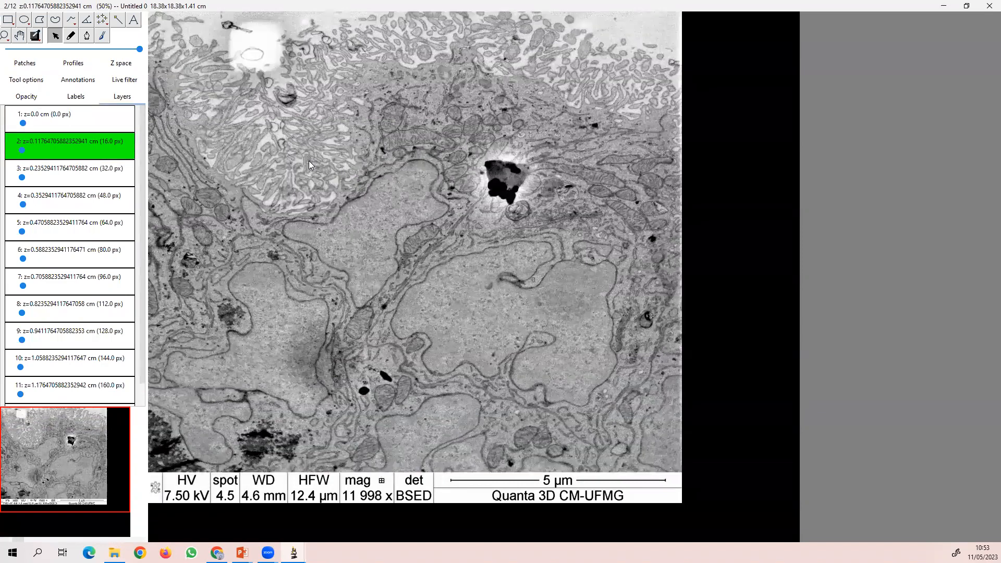
right_click(81, 121)
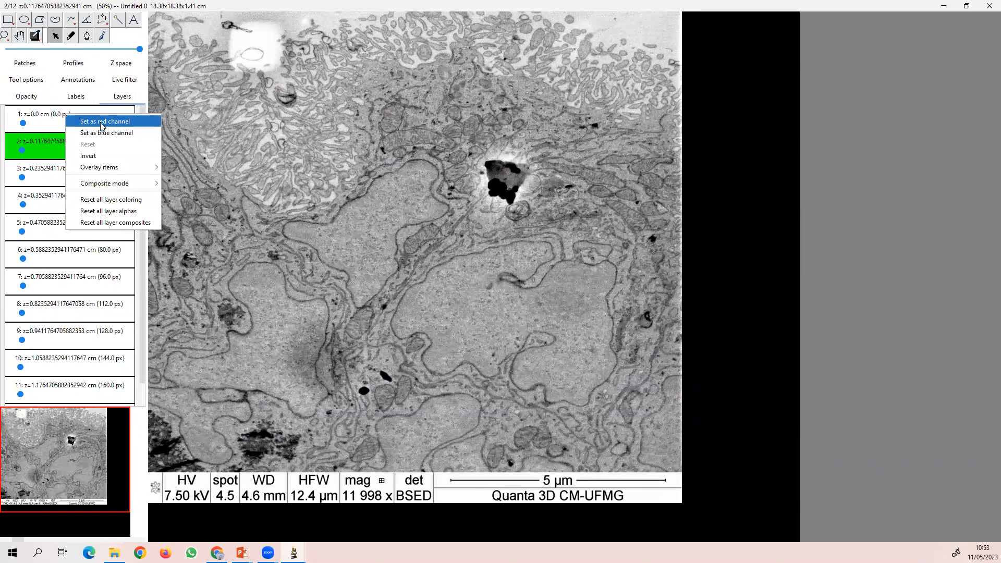
left_click(102, 124)
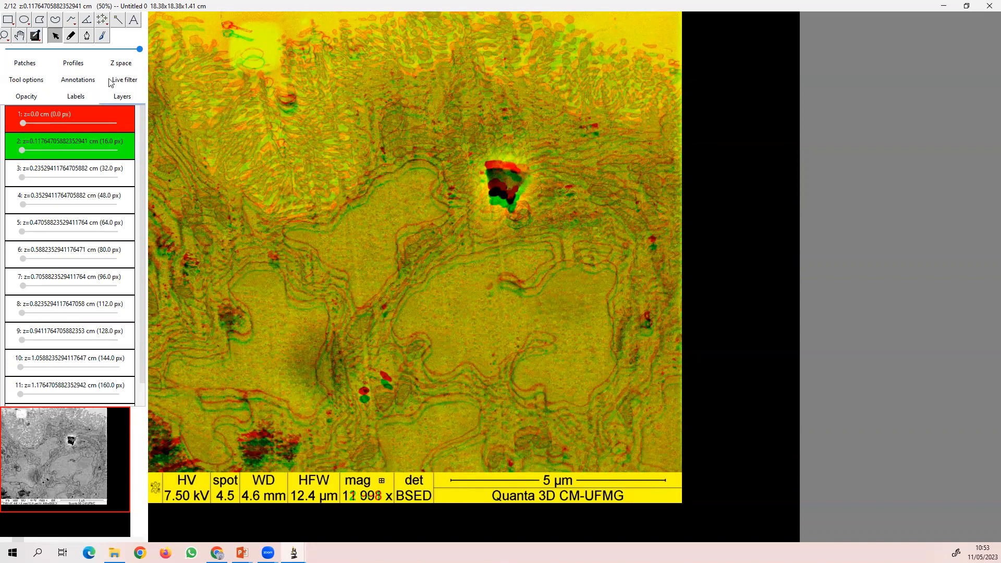
Move the layer 2 image onto the red layer 1 image and rotate it slightly with an affine transform.
left_click_drag(140, 48, 168, 58)
mouse_move(415, 219)
left_mouse_down()
mouse_move(416, 229)
mouse_move(412, 212)
mouse_move(423, 212)
mouse_move(417, 226)
left_mouse_up()
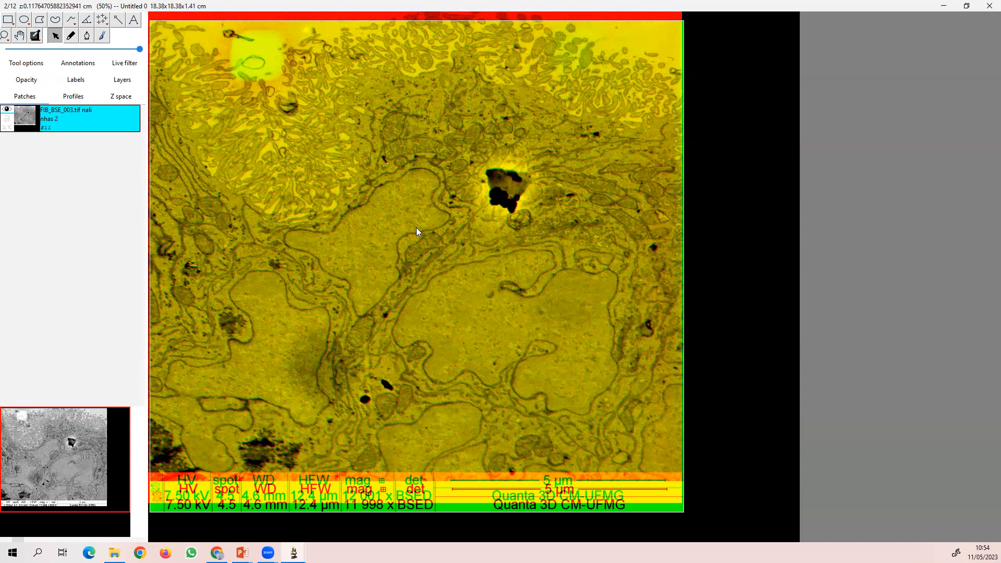
right_click(411, 201)
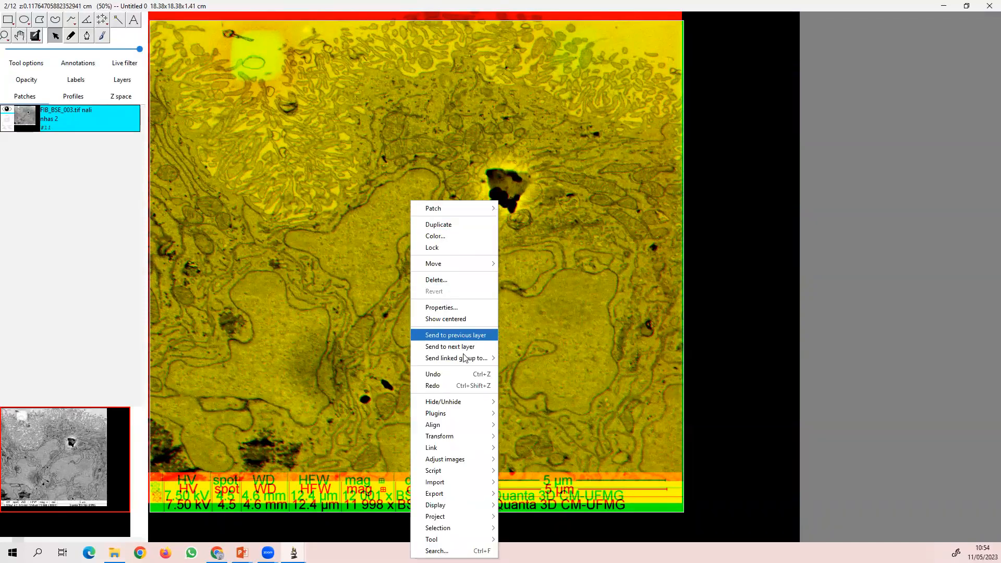
mouse_move(455, 440)
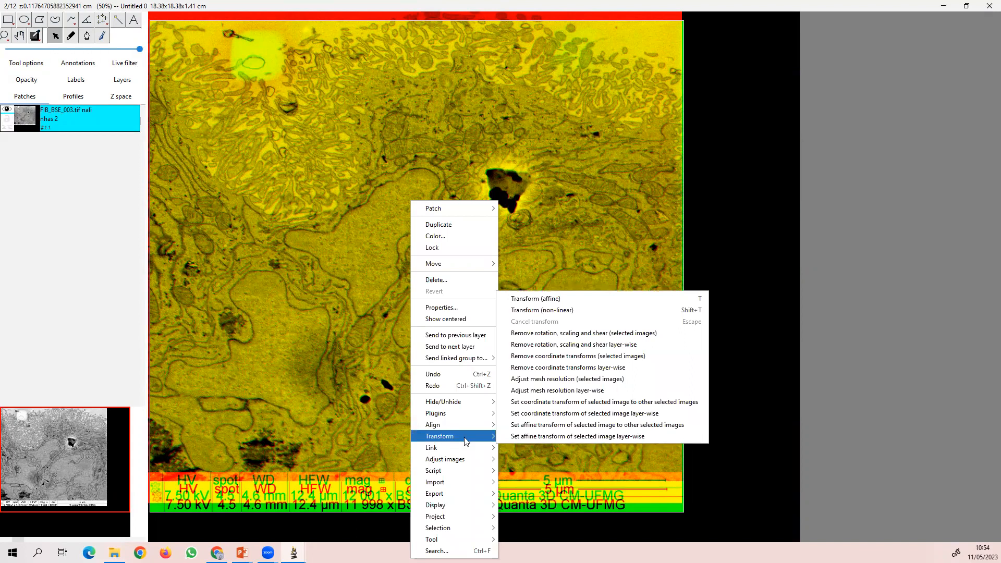
left_click(535, 297)
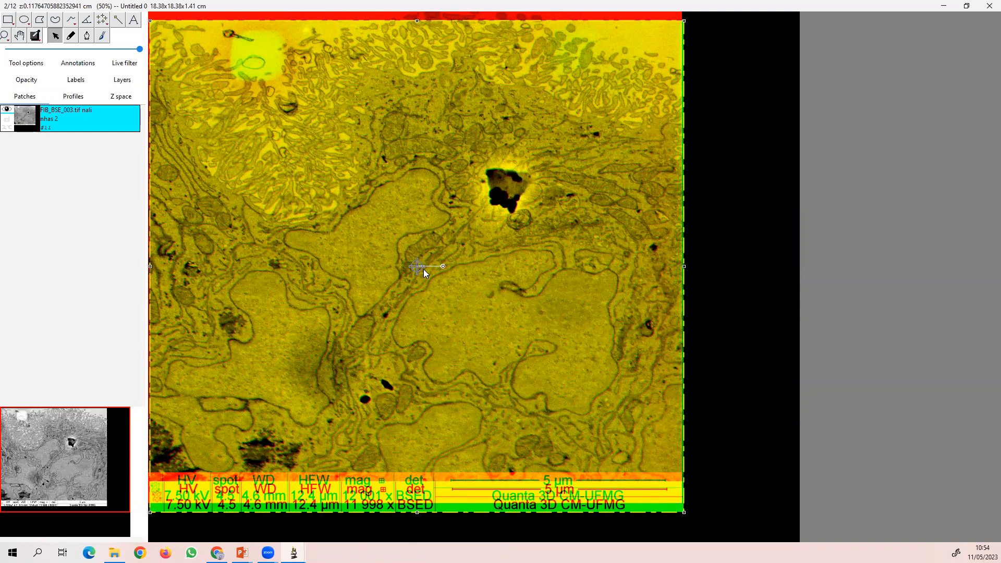
mouse_move(443, 264)
left_mouse_down()
mouse_move(453, 263)
mouse_move(445, 246)
mouse_move(456, 263)
left_mouse_up()
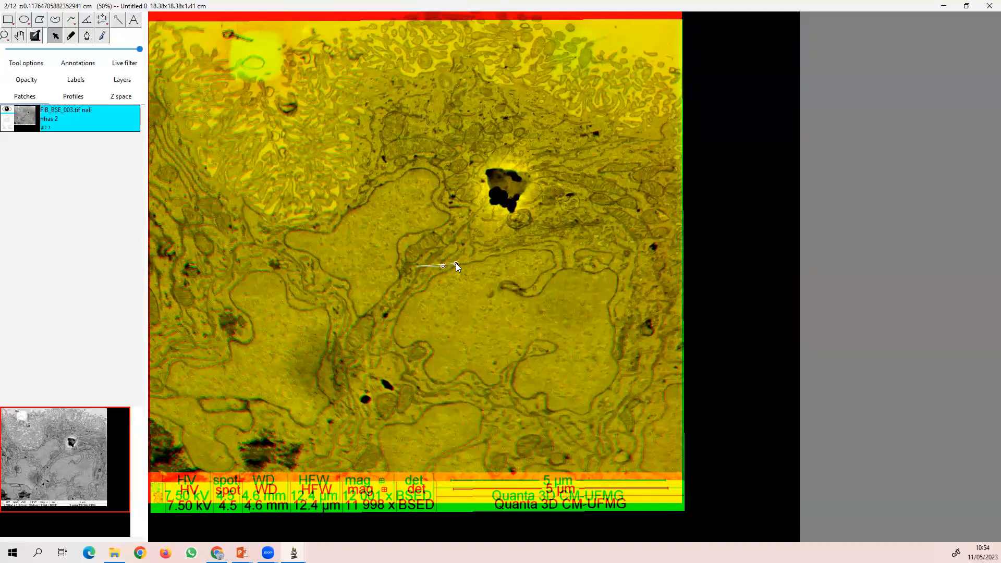
key("Return")
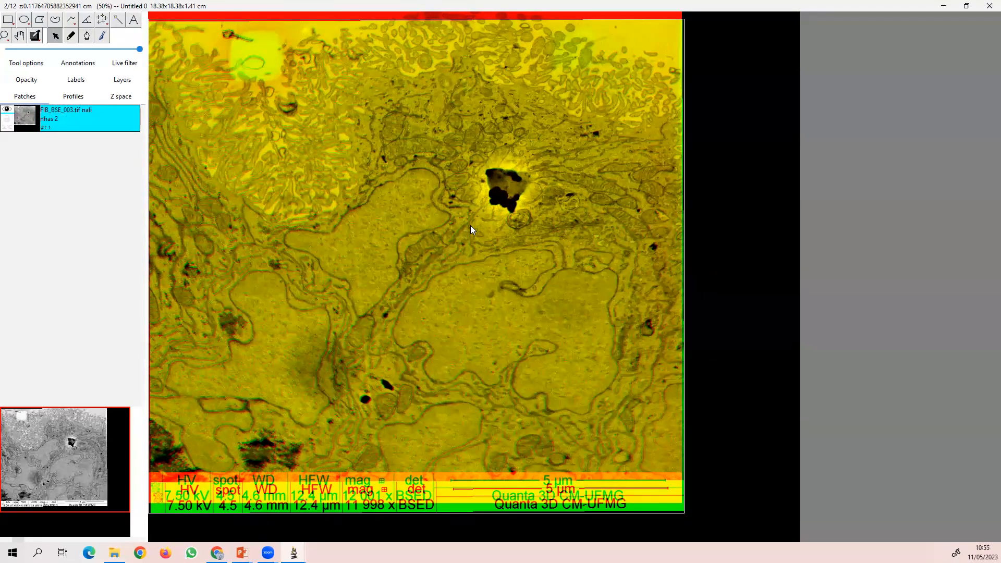
Go to layer 3 and move its image until the cell outlines match the red layer 2 image.
left_click(122, 80)
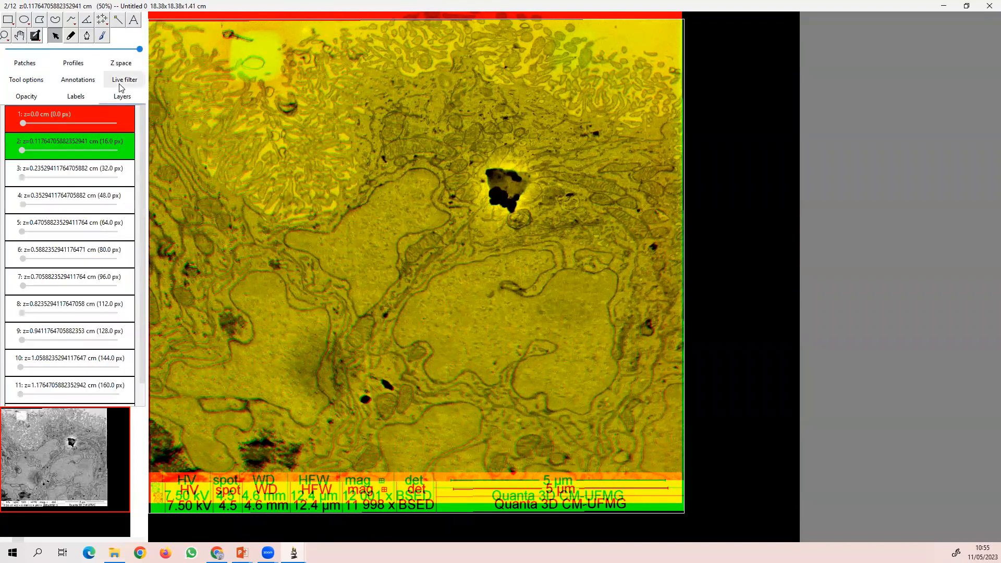
scroll(406, 225, "down", 1)
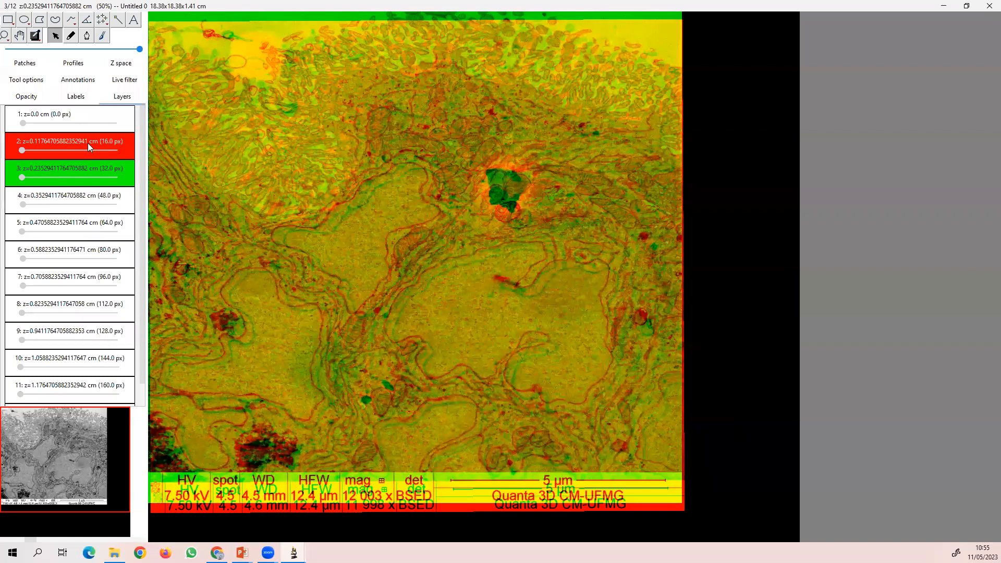
left_click(373, 227)
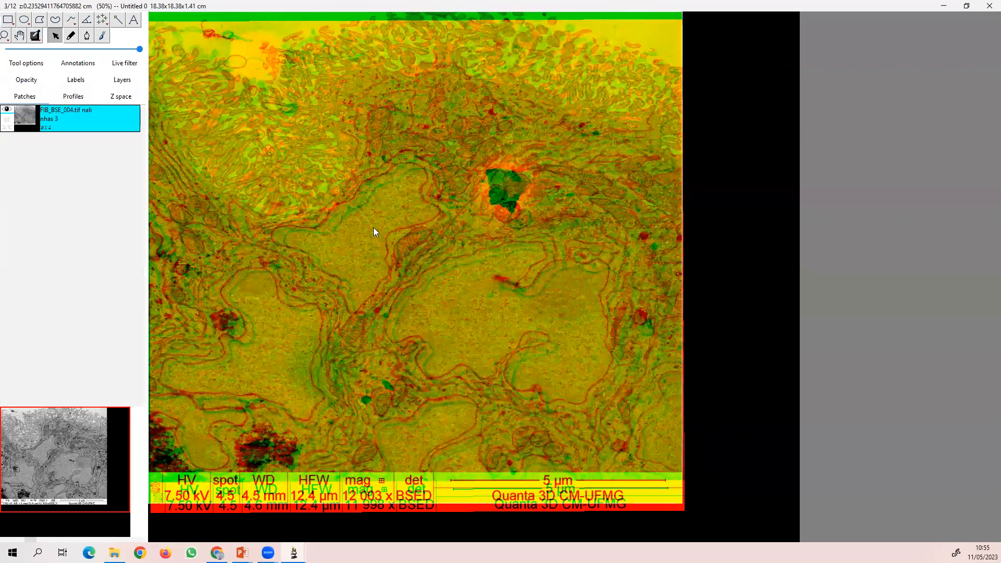
left_click_drag(377, 231, 391, 228)
left_click_drag(390, 231, 384, 233)
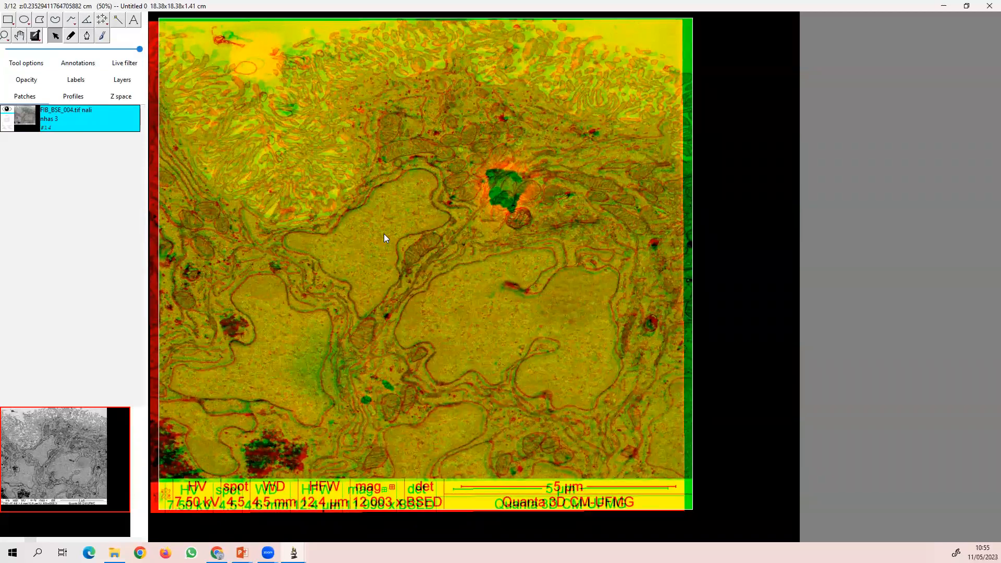
key("Down")
left_click_drag(383, 234, 385, 234)
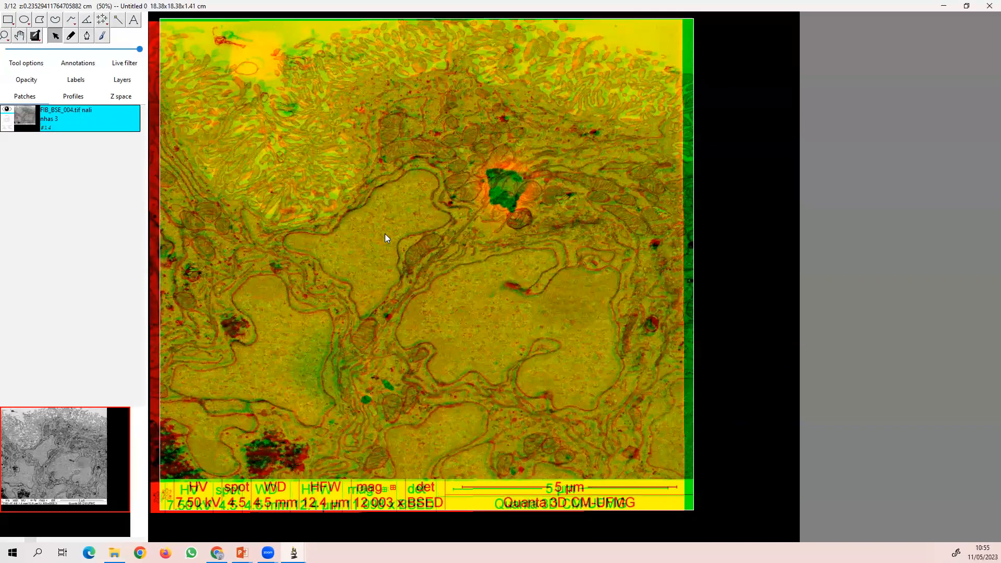
Go to layer 4 and shift its image in small moves to match layer 3.
scroll(385, 234, "down", 1)
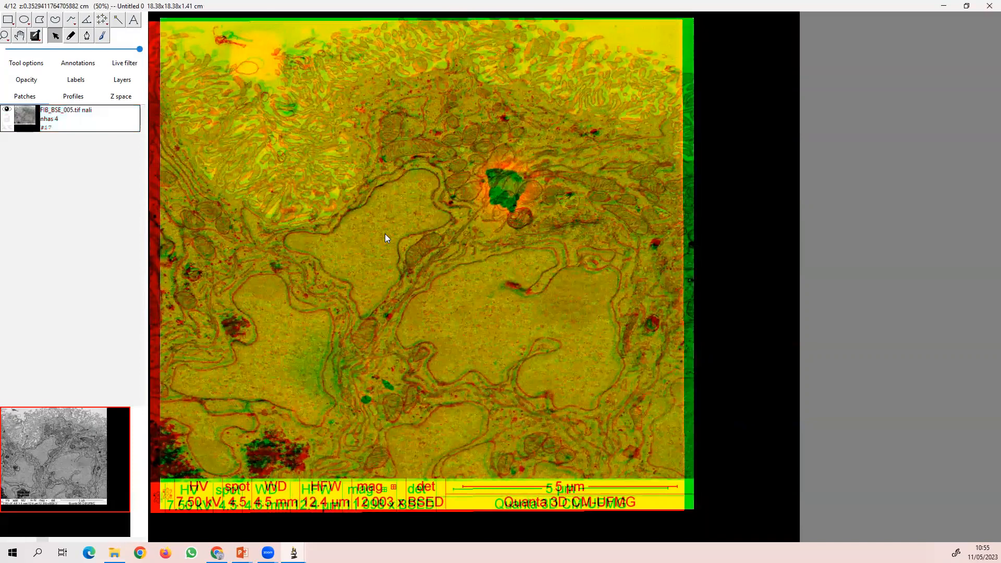
left_click_drag(372, 207, 383, 214)
key("shift+Right")
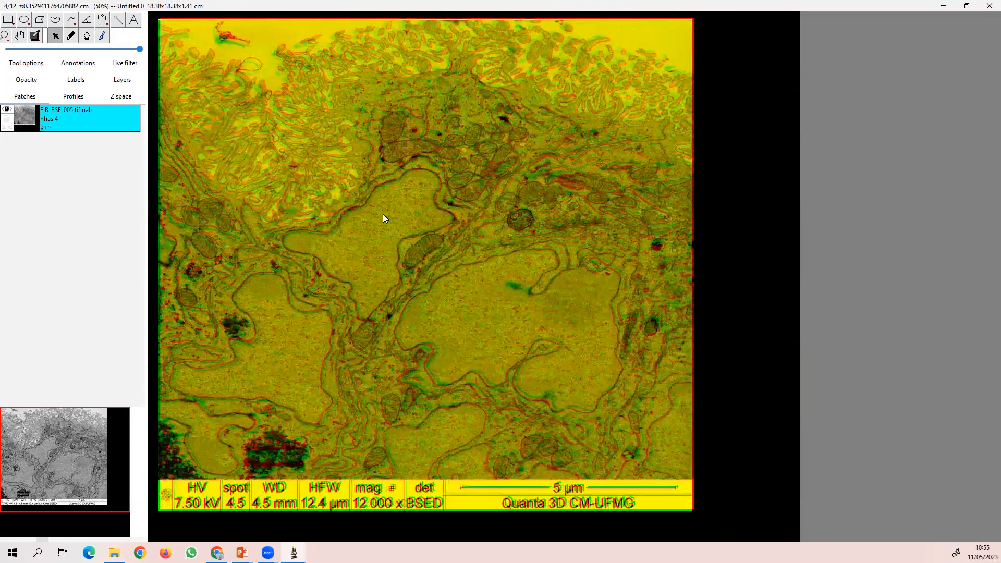
left_click_drag(383, 214, 381, 214)
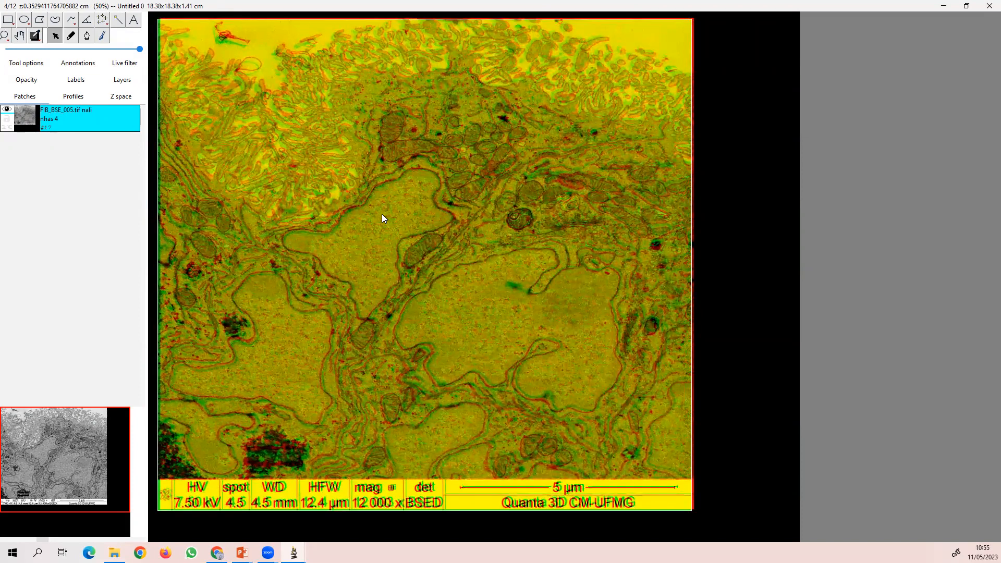
left_click_drag(382, 214, 383, 214)
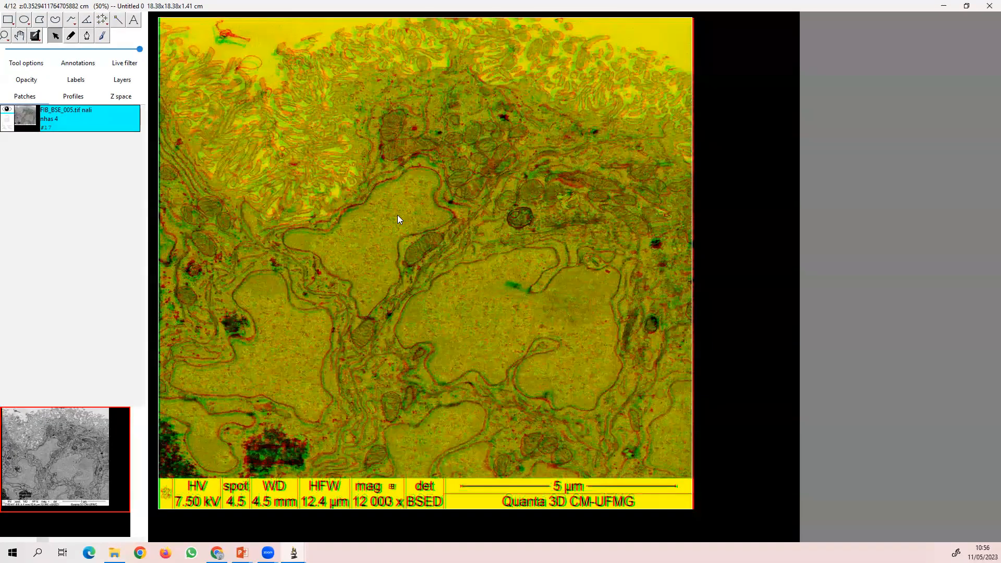
Step through layers 5, 6 and 7, moving each image to align with the layer before it.
key("Page_Down")
mouse_move(397, 213)
left_mouse_down()
mouse_move(405, 194)
mouse_move(398, 202)
left_mouse_up()
scroll(397, 202, "down", 1)
scroll(403, 195, "down", 1)
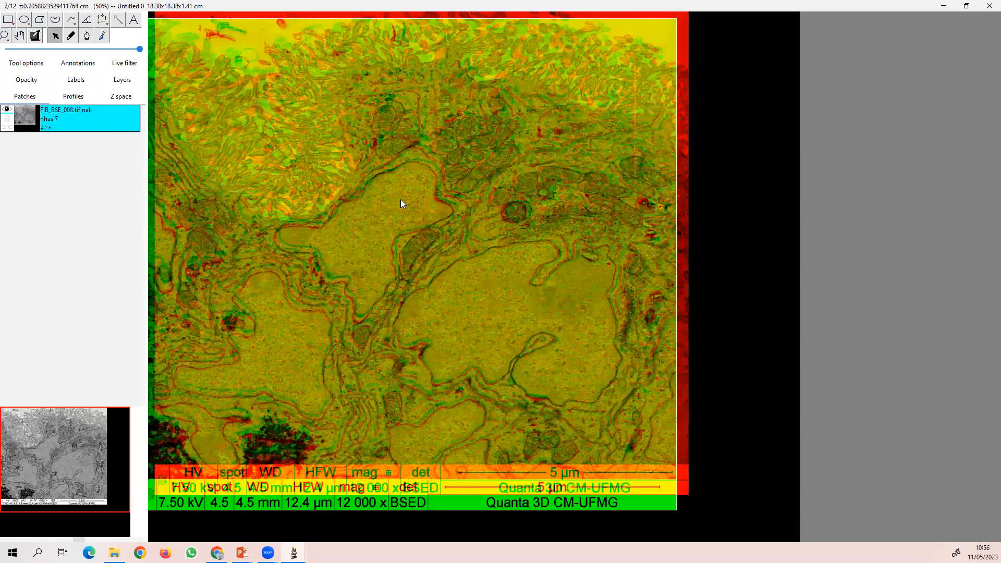
Step through layers 8 to 12, moving each image to align with the layer before it.
scroll(401, 199, "down", 1)
left_click(401, 200)
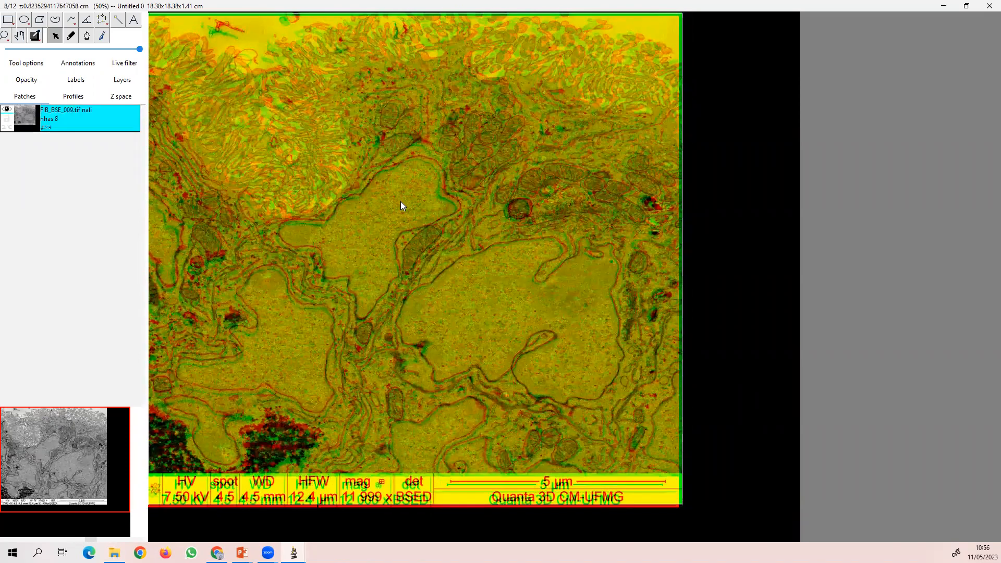
scroll(401, 201, "down", 1)
left_click(401, 202)
mouse_move(401, 202)
left_mouse_down()
mouse_move(412, 210)
mouse_move(388, 215)
left_mouse_up()
scroll(406, 206, "down", 1)
left_click(405, 207)
scroll(407, 210, "down", 1)
left_click(401, 207)
scroll(396, 218, "down", 1)
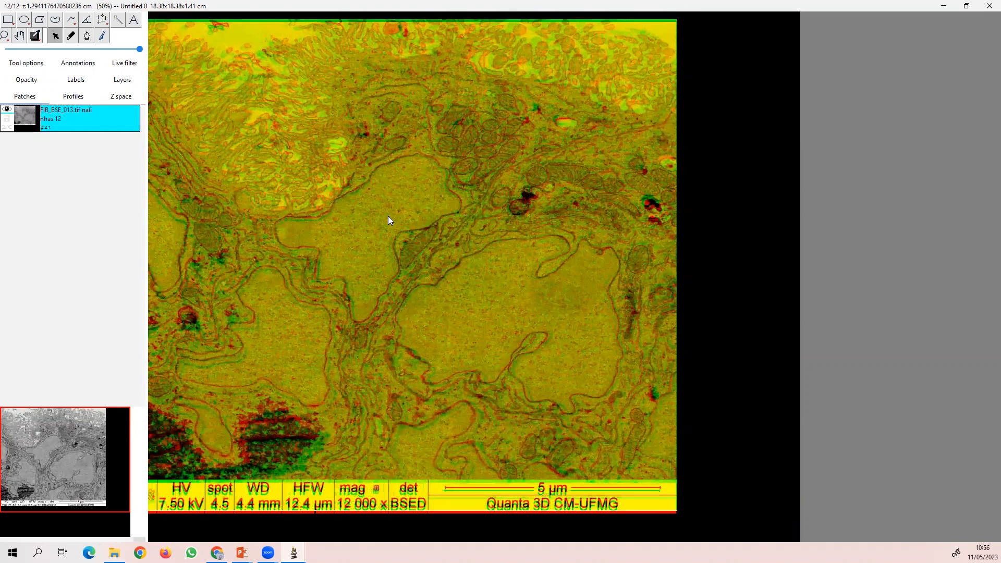
left_click(132, 86)
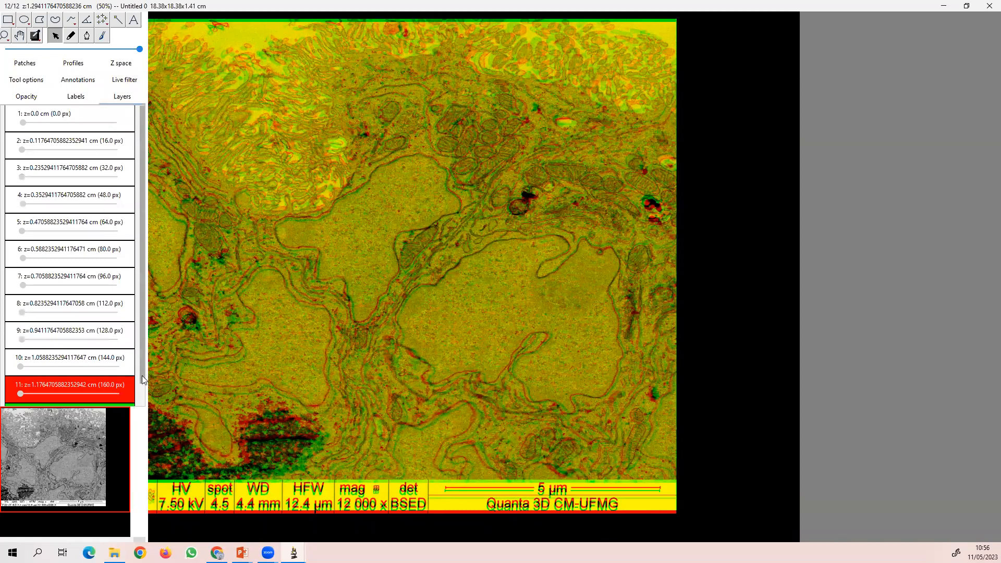
scroll(142, 375, "down", 1)
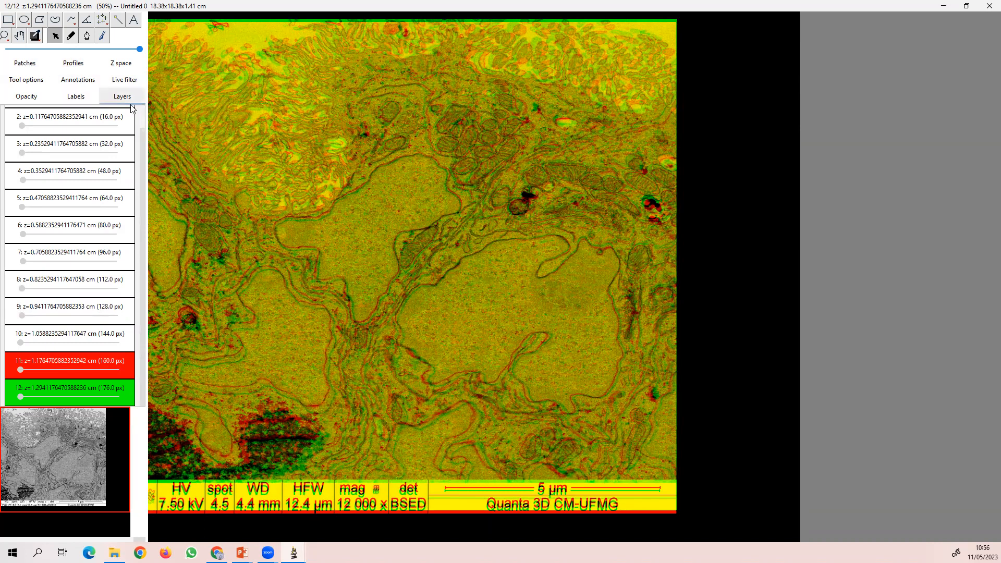
left_click(121, 63)
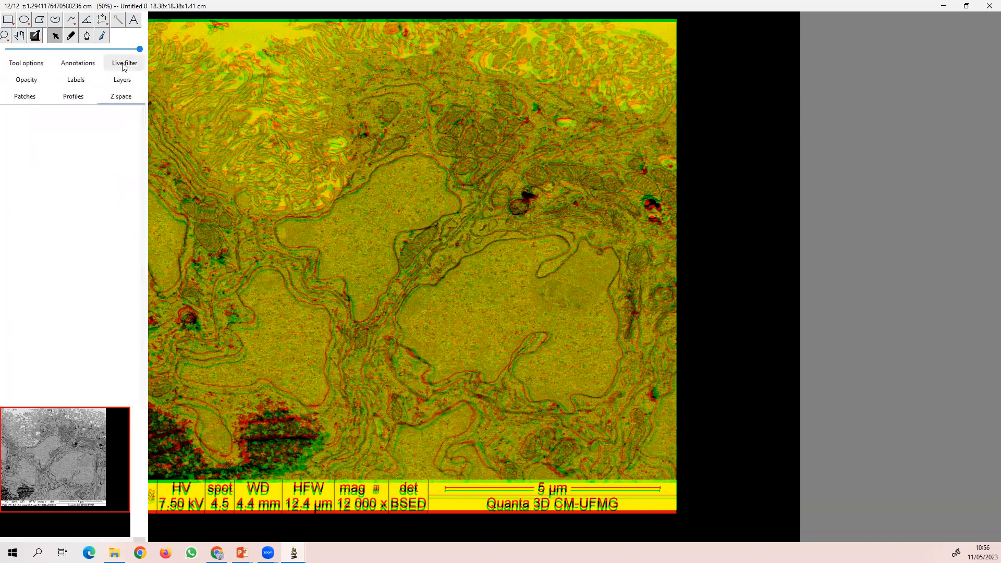
left_click(27, 78)
left_click(24, 66)
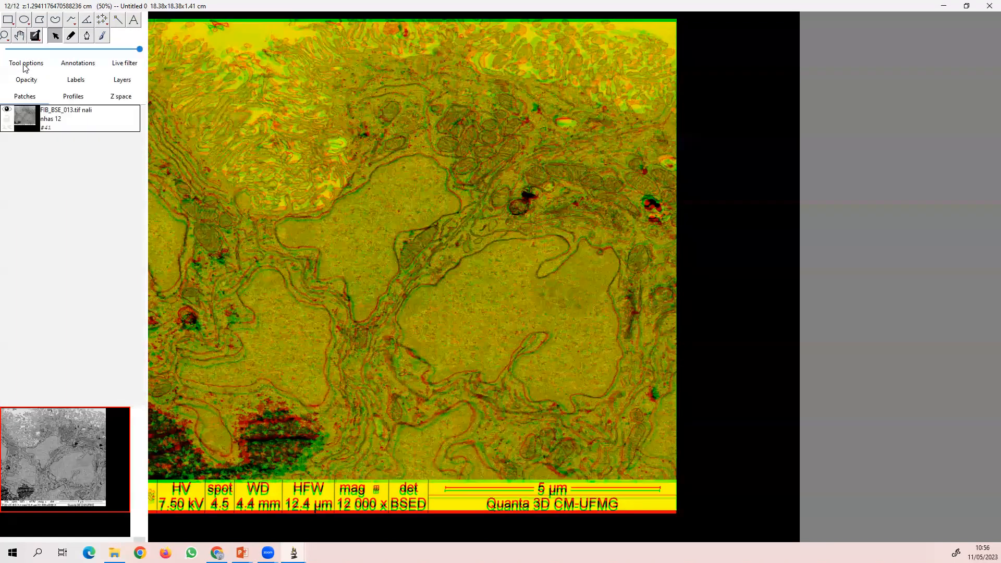
left_click(52, 118)
left_click(706, 218)
right_click(706, 217)
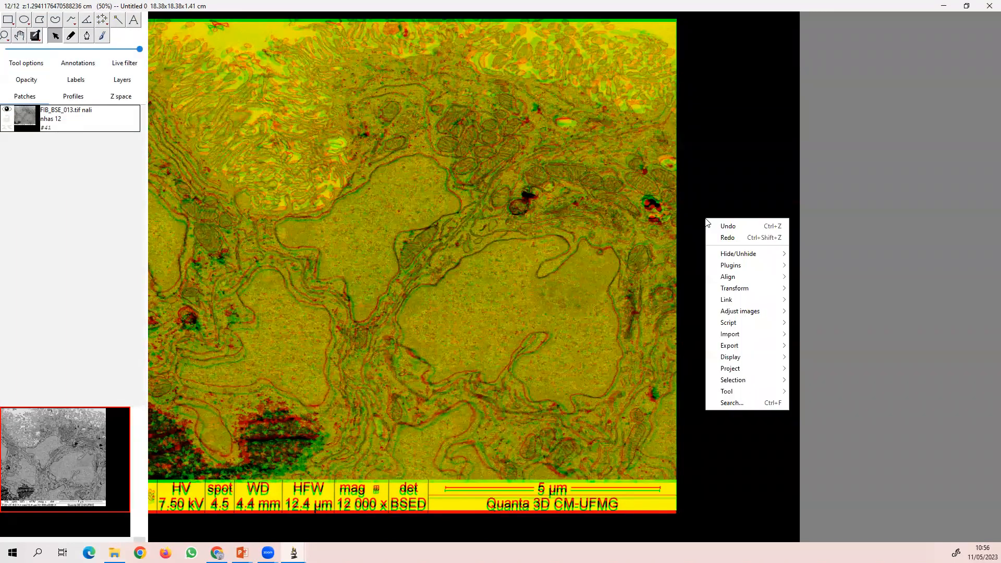
left_click(701, 217)
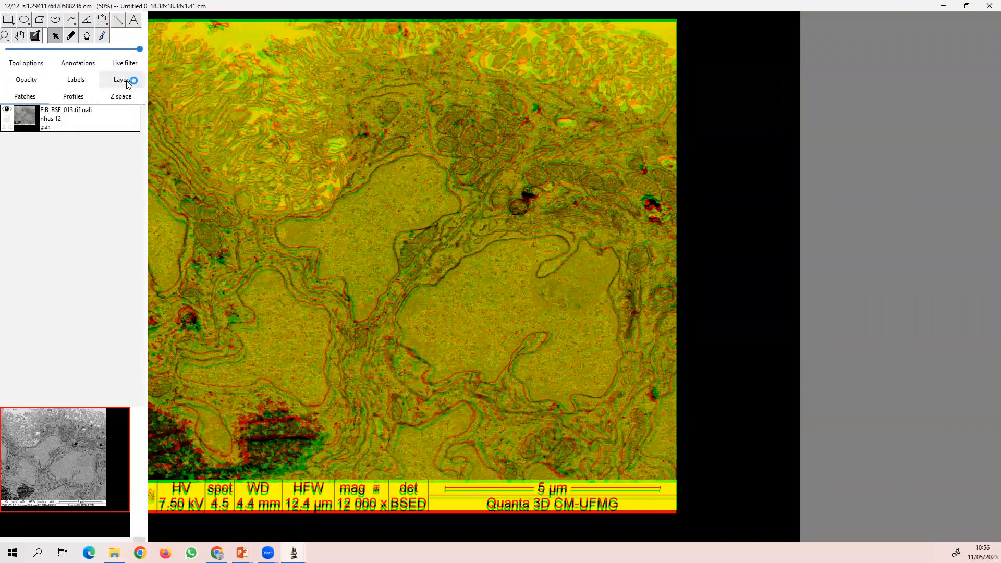
left_click(126, 97)
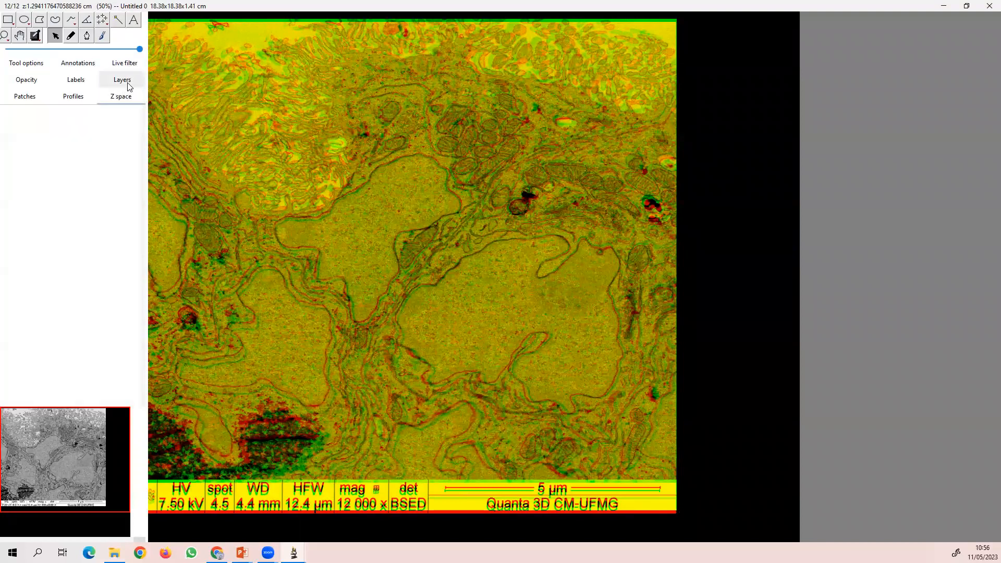
Show the layer list and reset the red channel colouring of layer 11.
left_click(124, 81)
right_click(131, 357)
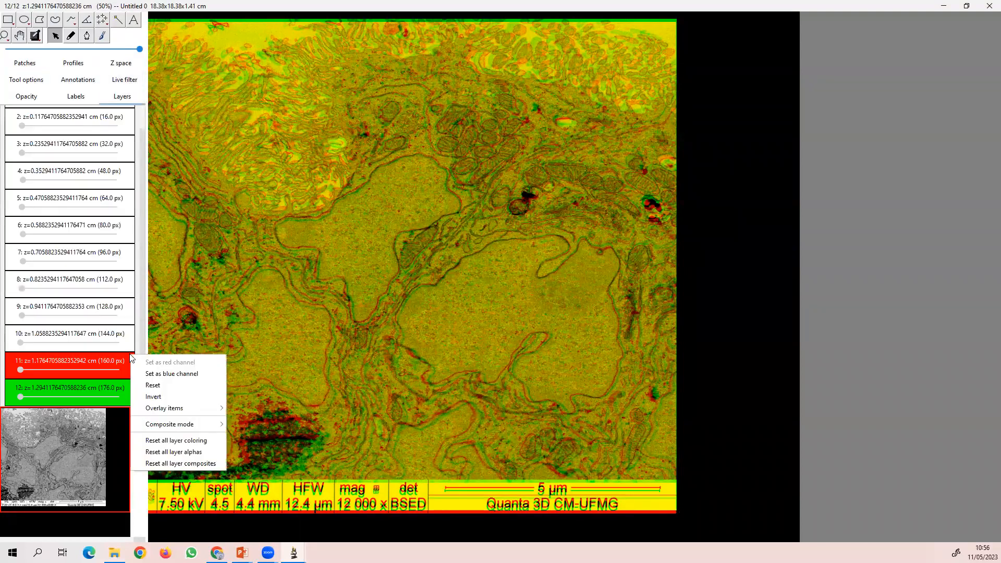
left_click(157, 384)
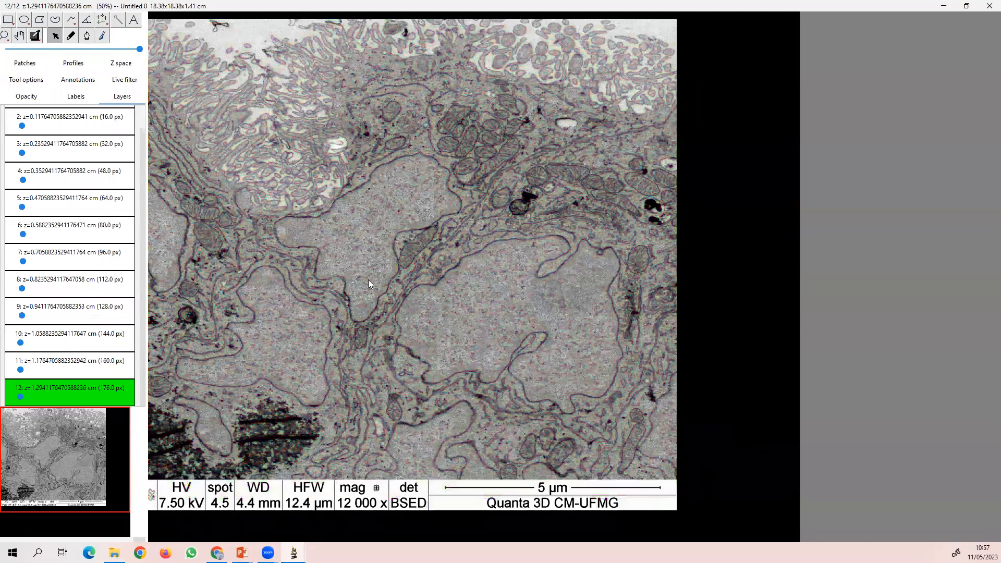
Page back and forth through the stack between layer 1 and layer 12 to check the manual alignment.
scroll(368, 279, "up", 11)
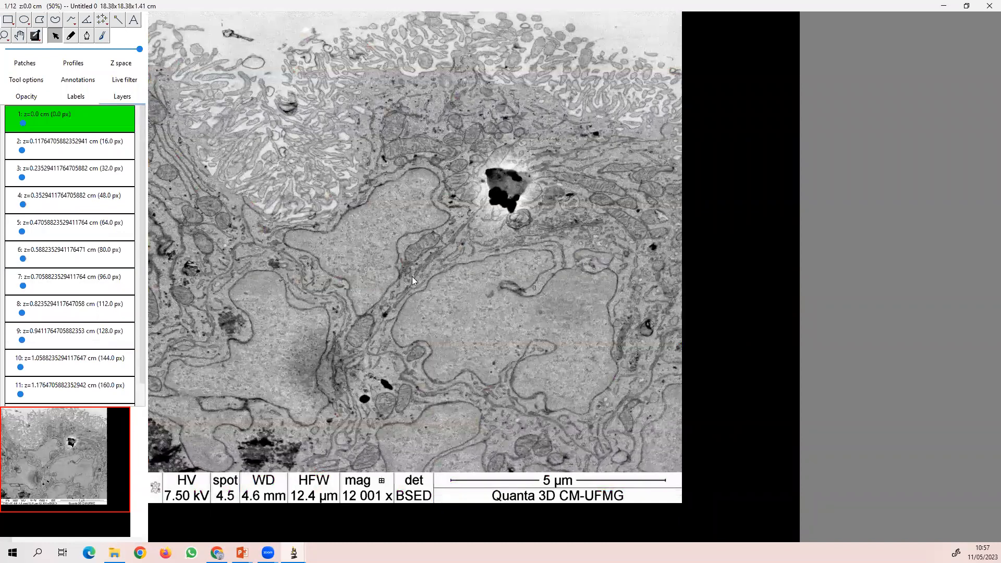
scroll(426, 282, "down", 8)
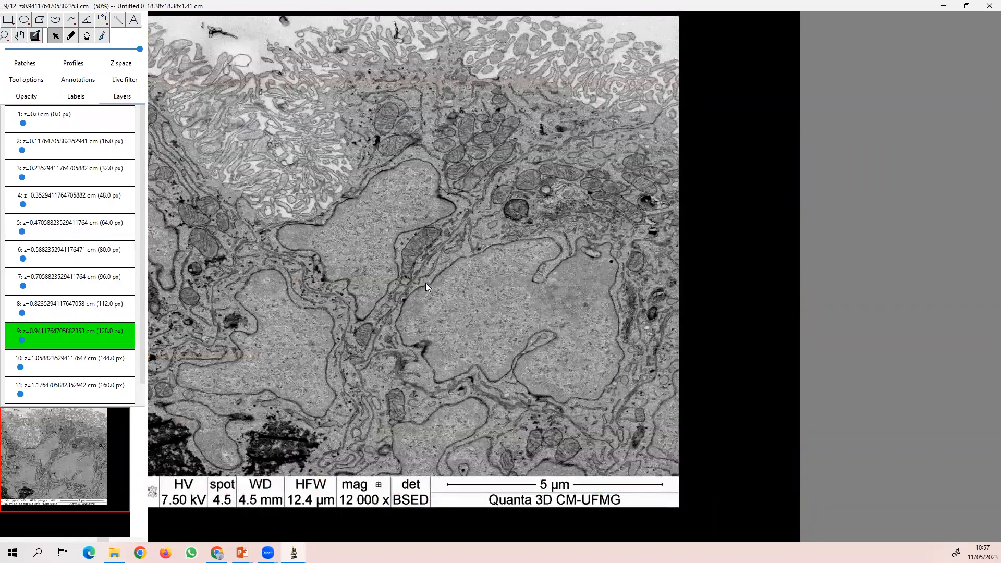
scroll(423, 286, "up", 7)
scroll(425, 286, "down", 10)
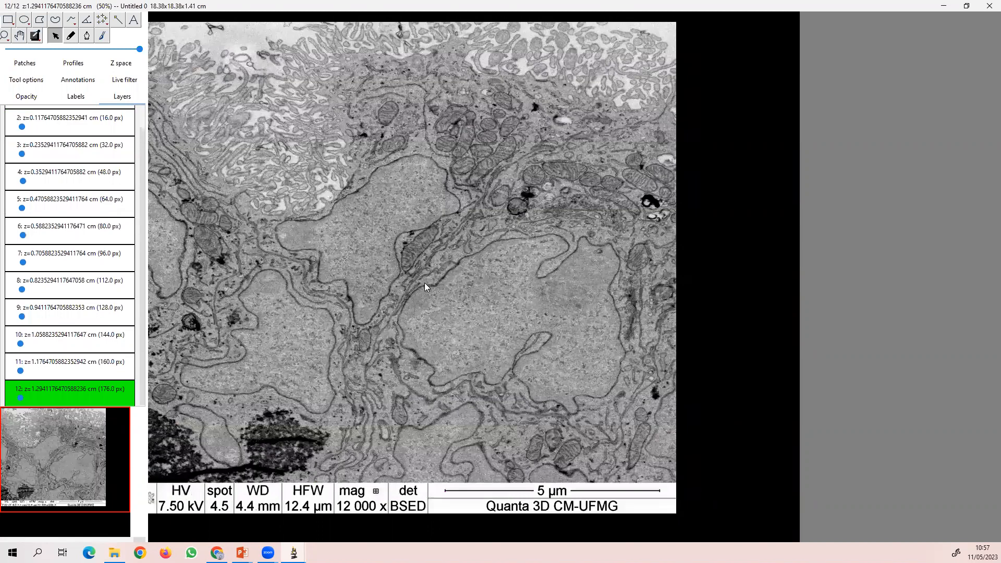
Page through the stack back to layer 1 and start a flat image export from there.
scroll(423, 283, "up", 10)
scroll(423, 282, "down", 3)
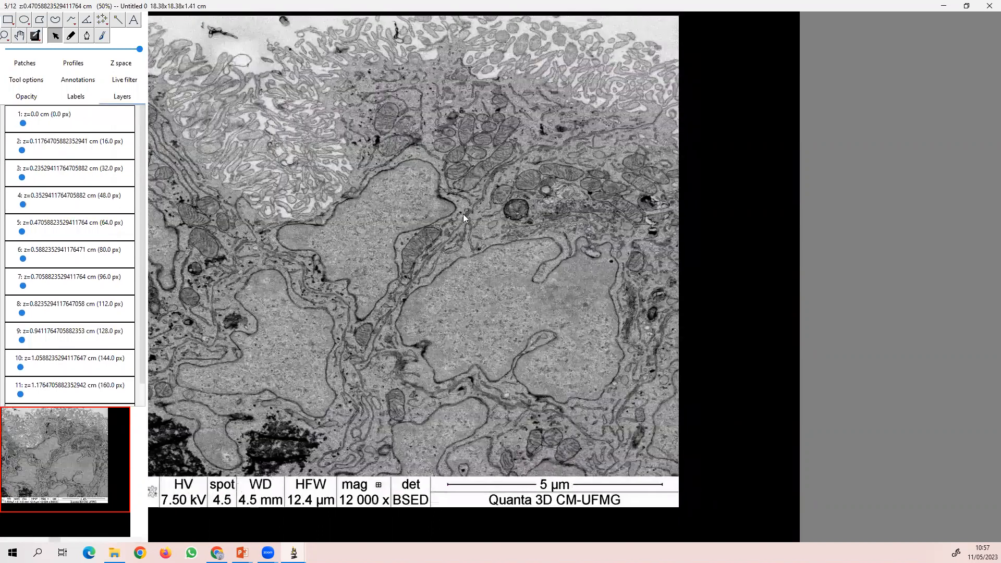
scroll(464, 219, "up", 4)
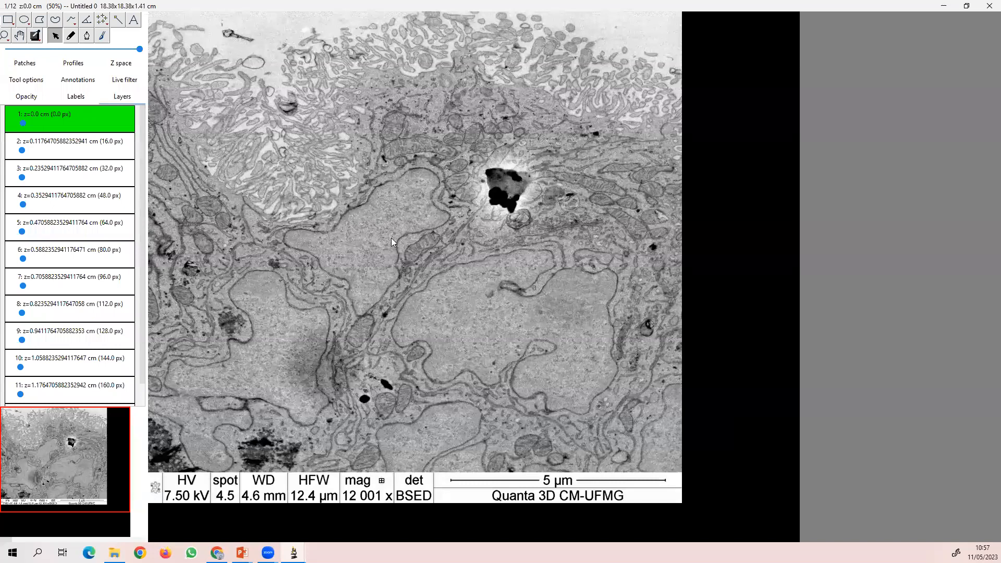
right_click(395, 217)
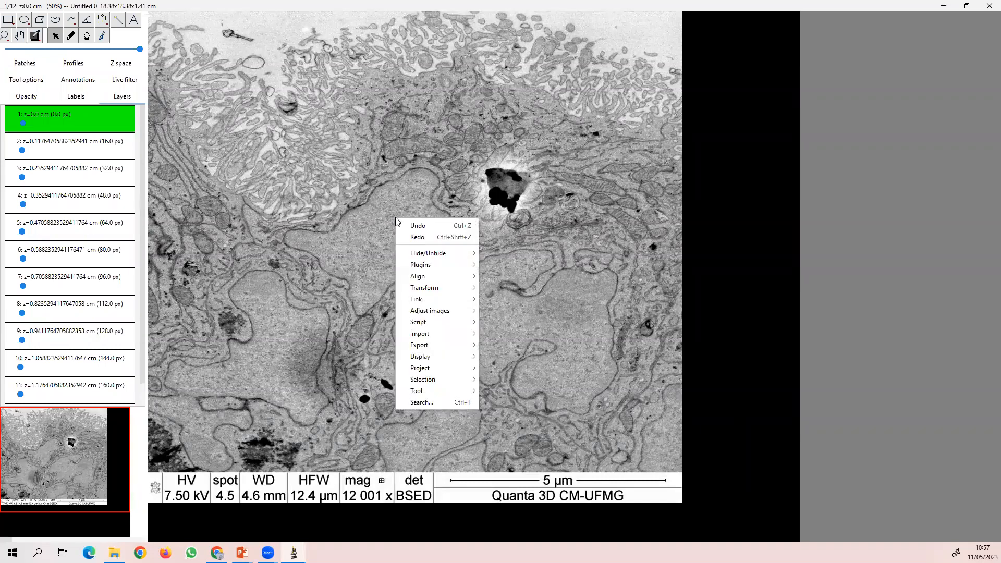
mouse_move(419, 350)
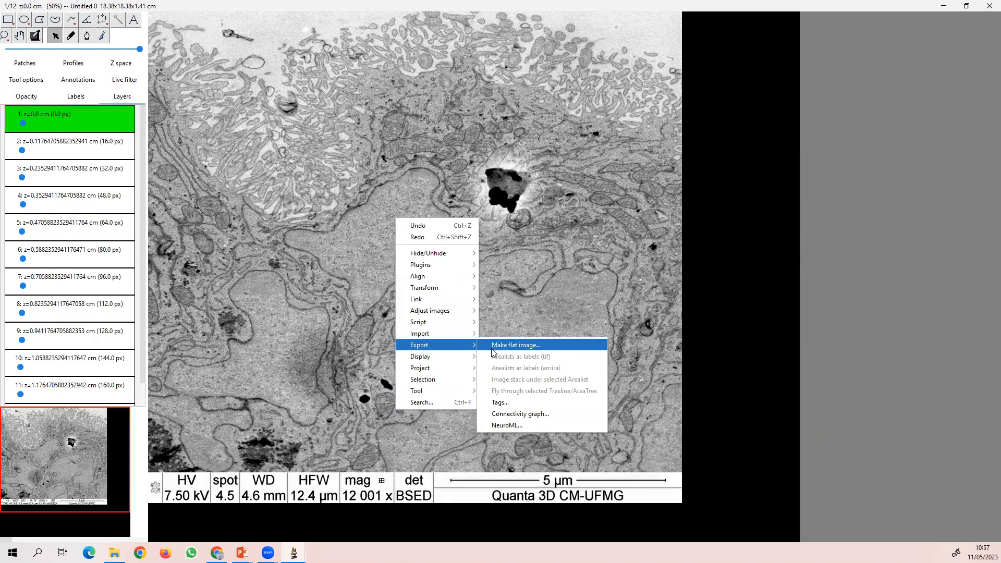
left_click(518, 346)
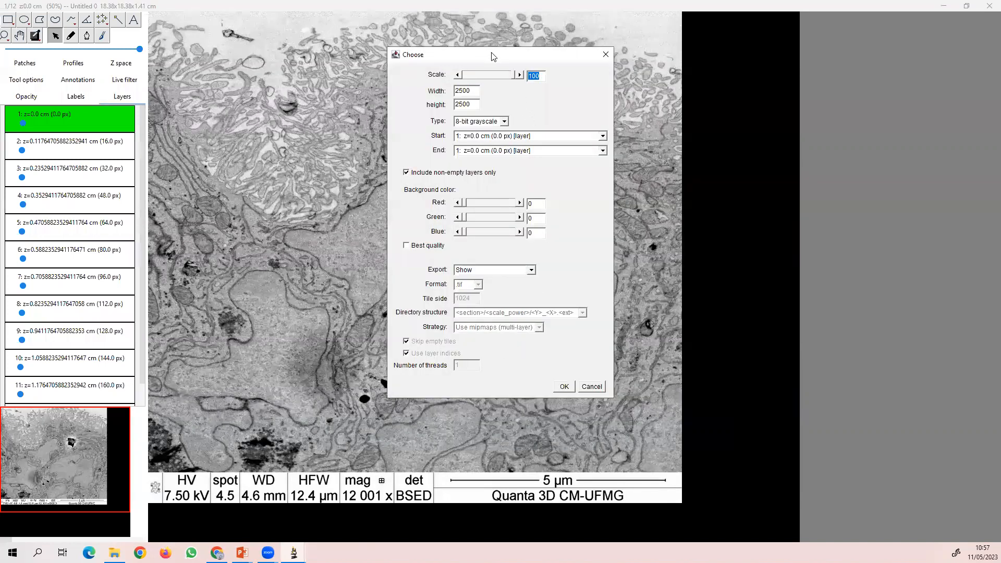
Export layers 1 to 12 as an 8-bit grayscale flat image stack at 100% scale with best quality, shown in a new window.
left_click_drag(495, 56, 650, 66)
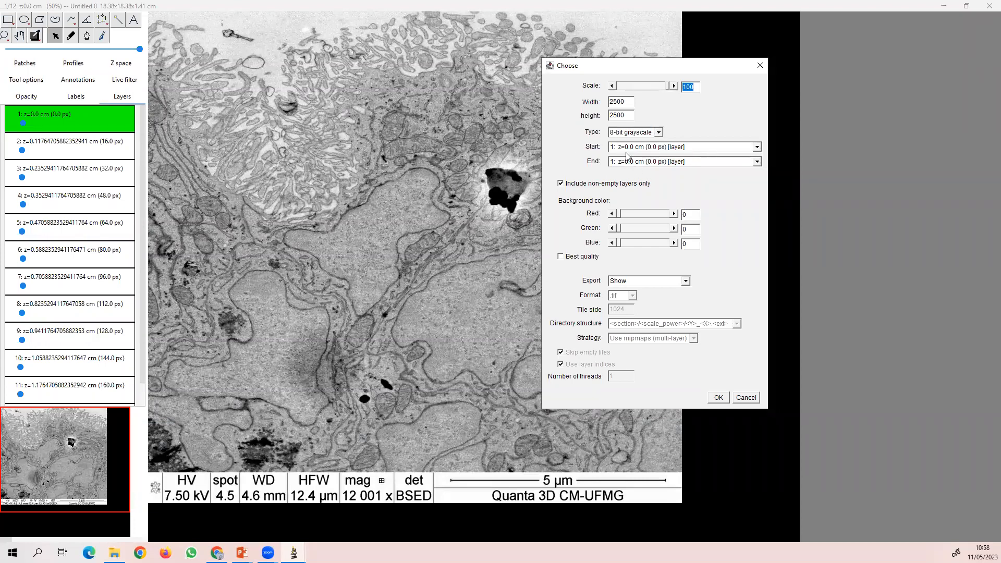
left_click(756, 161)
left_click_drag(759, 183, 760, 207)
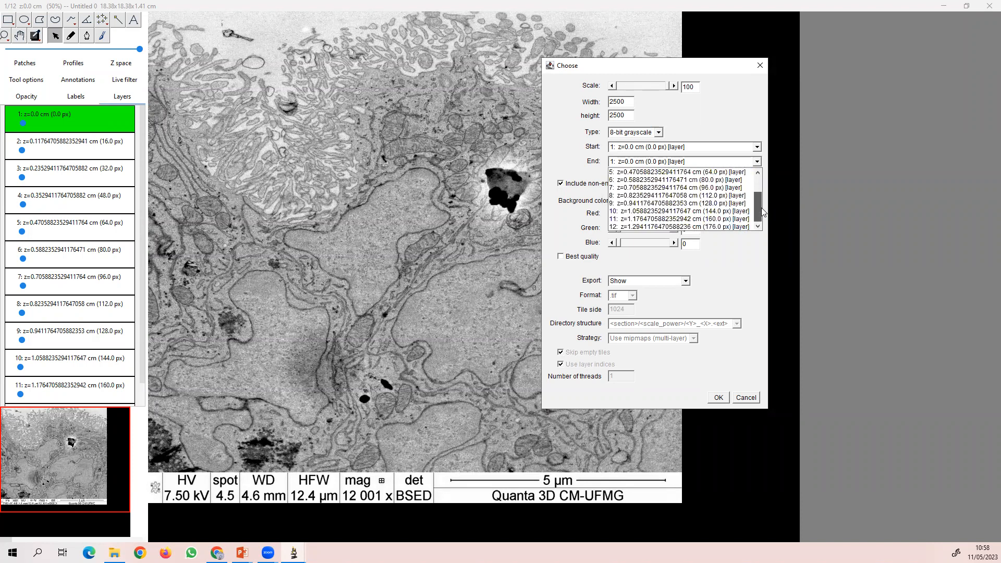
left_click(675, 227)
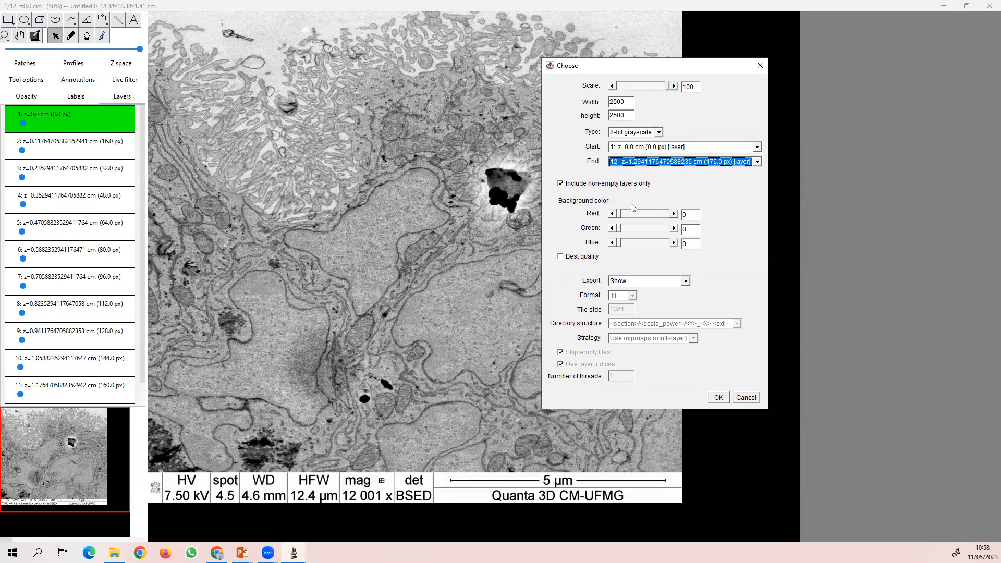
left_click(561, 256)
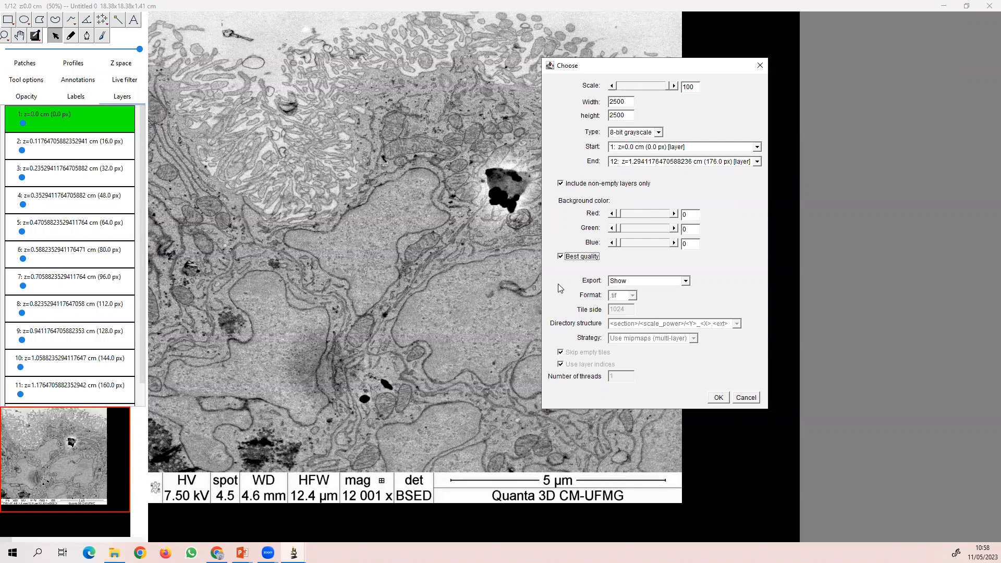
left_click(718, 398)
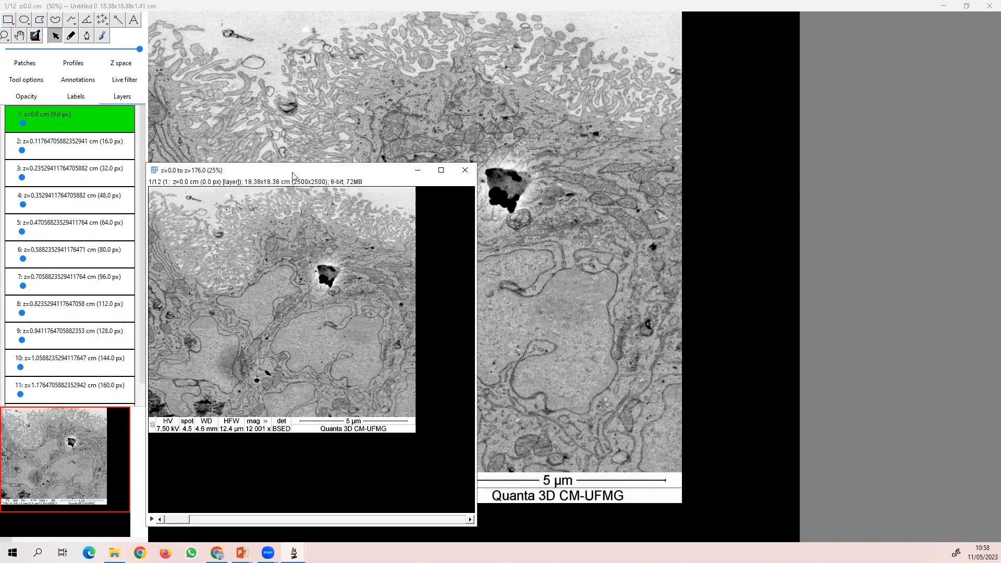
Move the exported stack clear of the layer list, play it as an animation to review the alignment, and stop playback.
left_click_drag(297, 171, 471, 84)
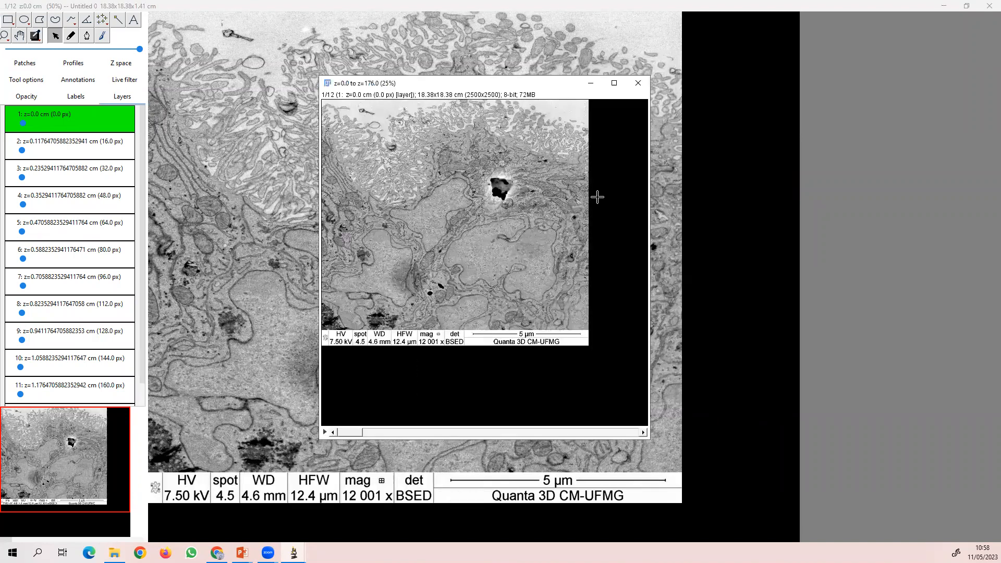
left_click(324, 432)
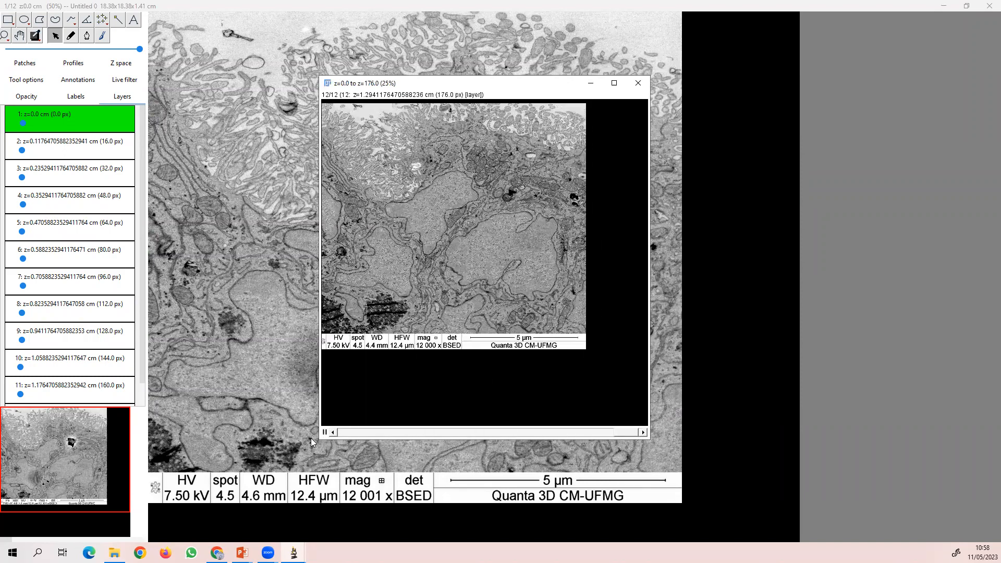
left_click(323, 433)
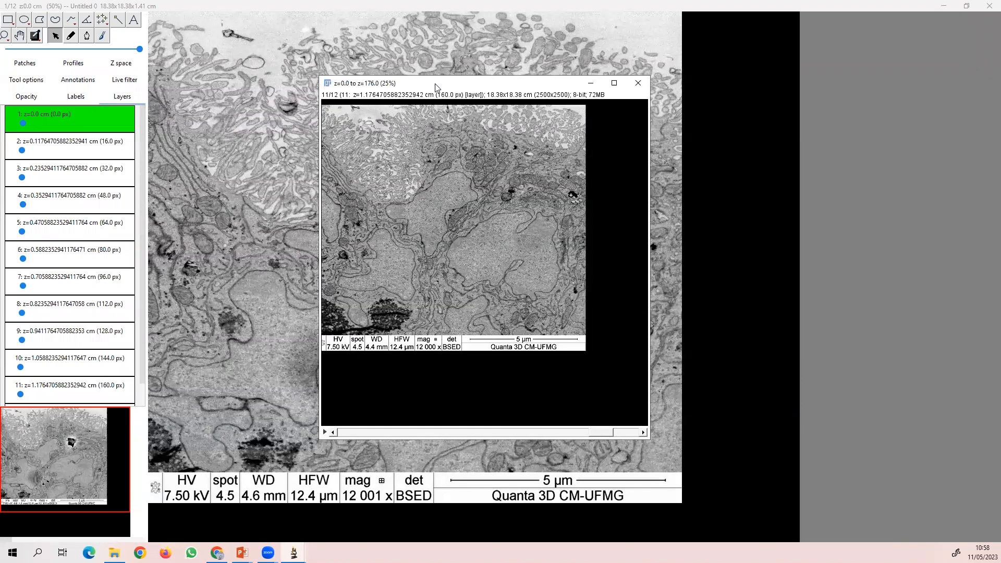
Look up the available Save As formats for the exported stack, including Tiff, and close the stack without saving.
left_click(293, 553)
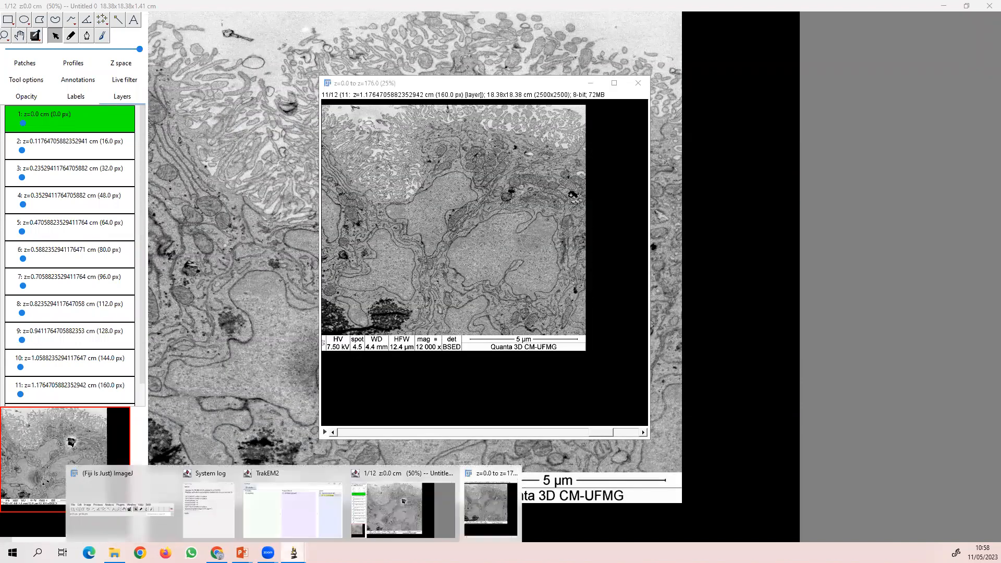
left_click(143, 506)
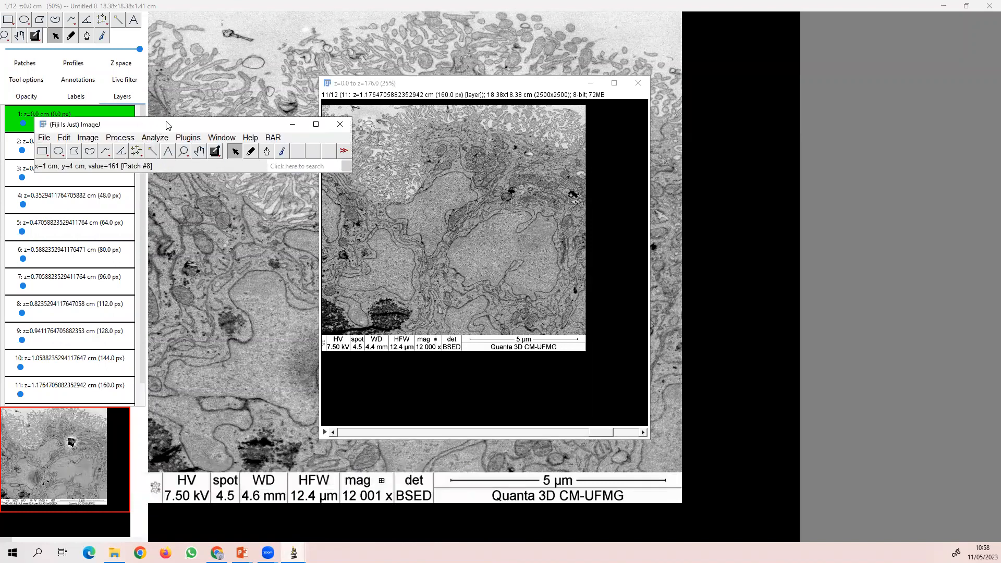
left_click(146, 40)
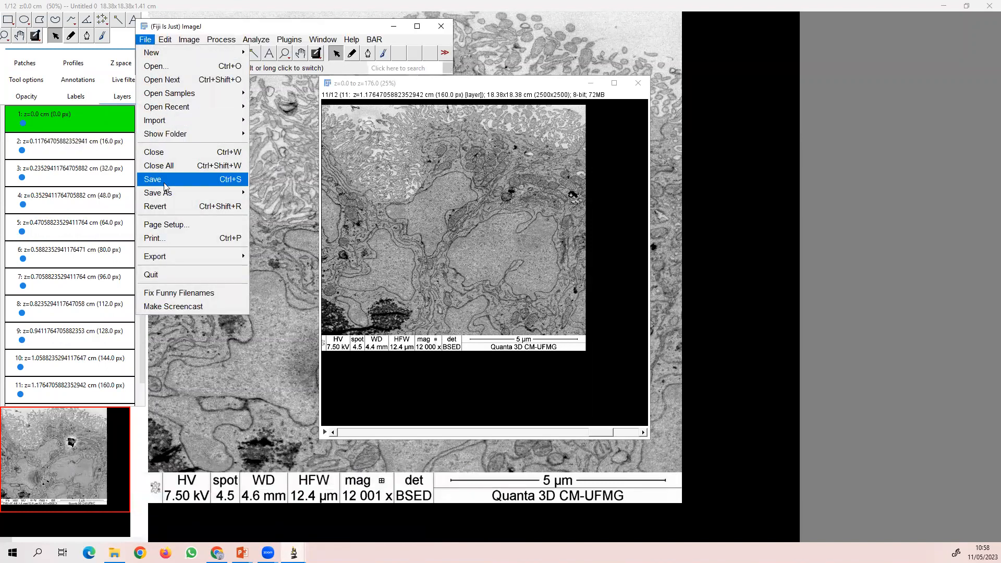
mouse_move(203, 200)
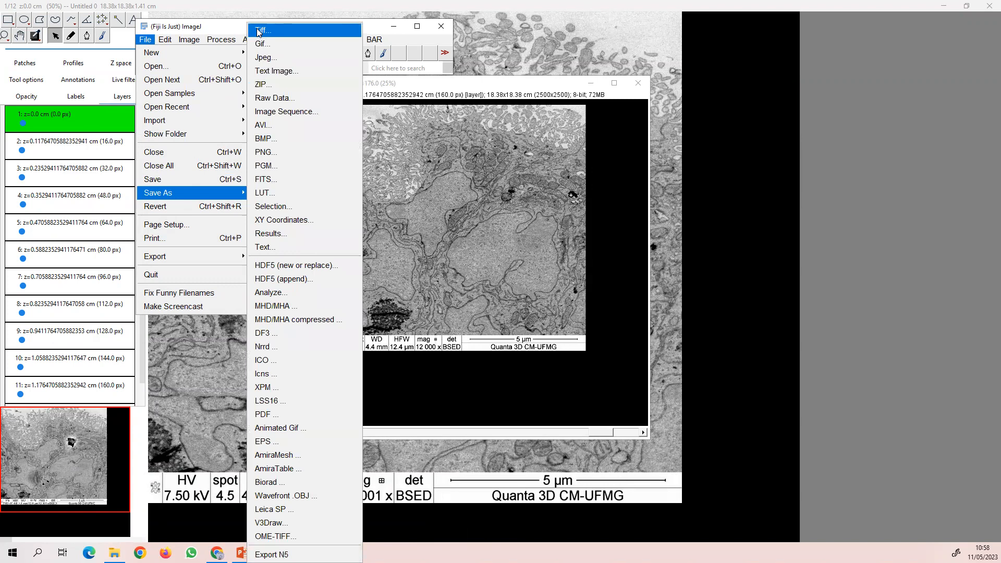
left_click(642, 87)
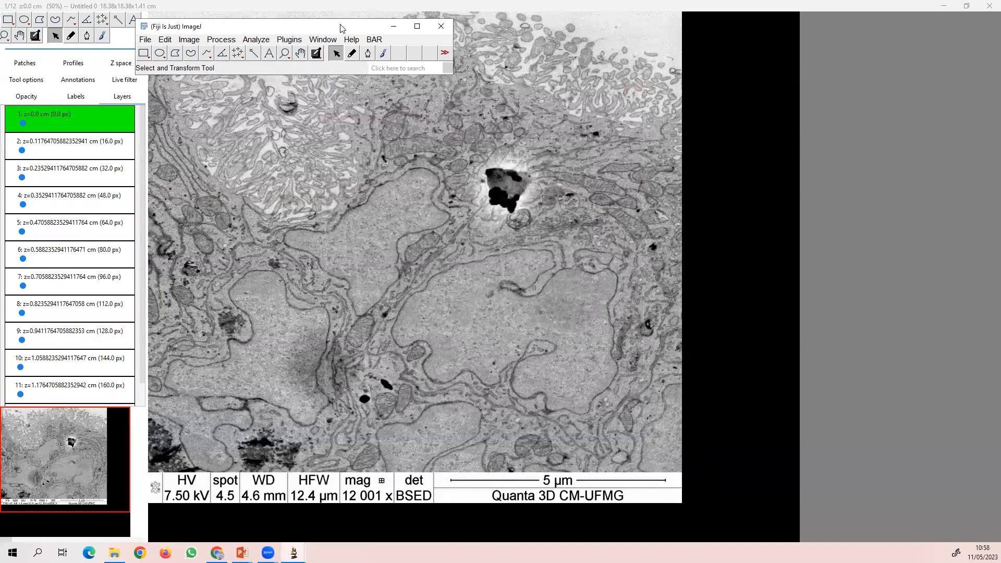
Activate the pencil tool in the TrakEM2 display and close the display of the aligned stack.
left_click_drag(340, 24, 453, 14)
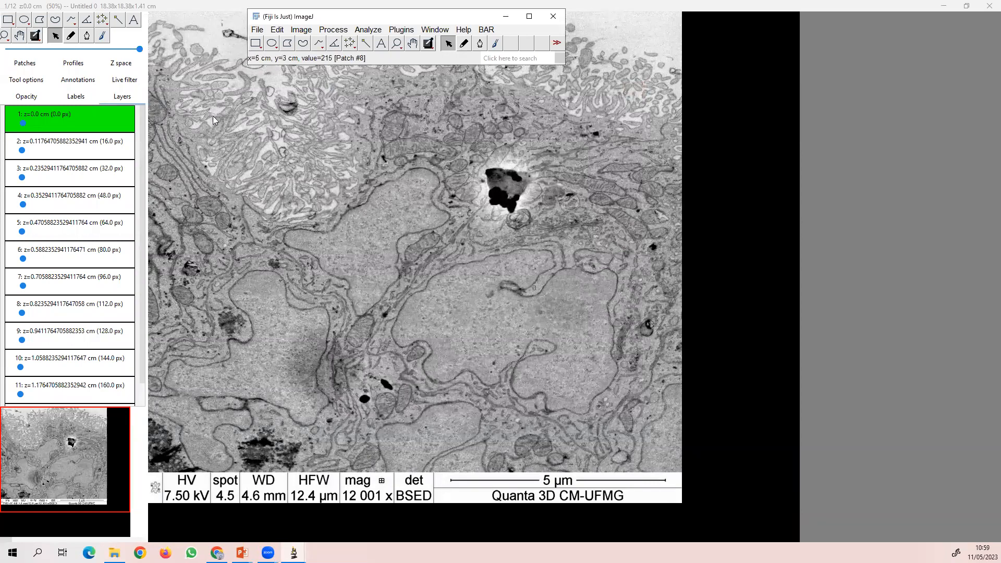
left_click(71, 38)
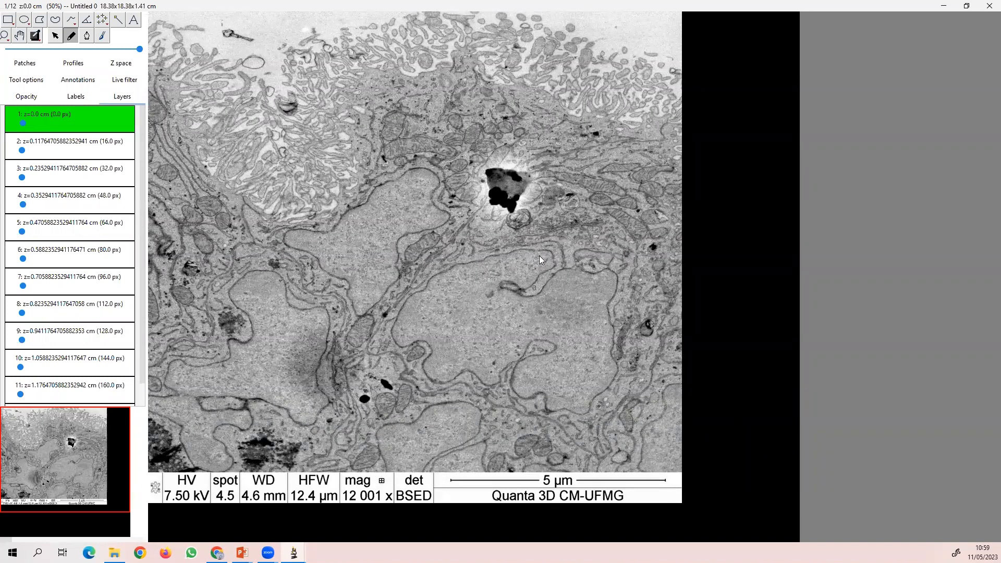
left_click(989, 6)
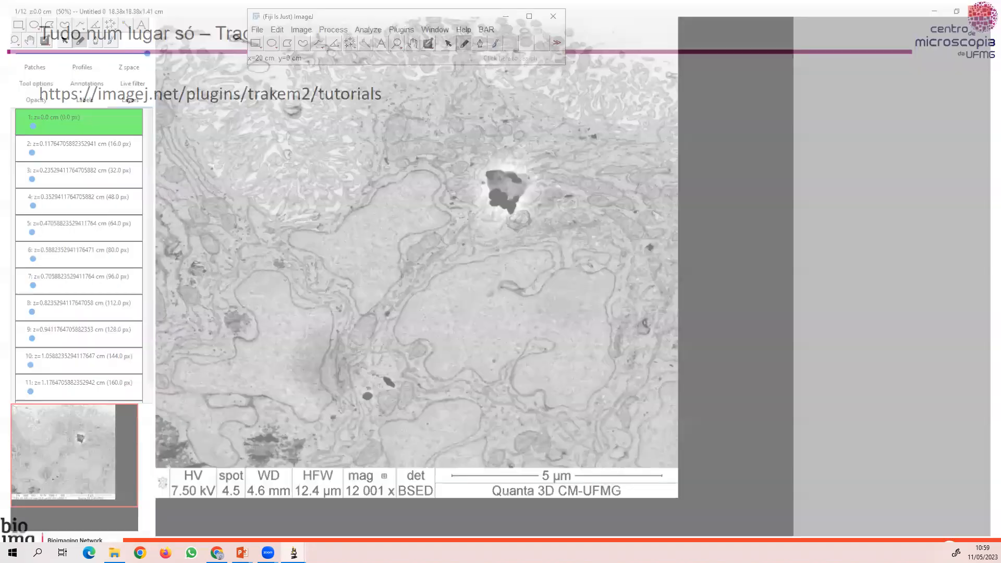